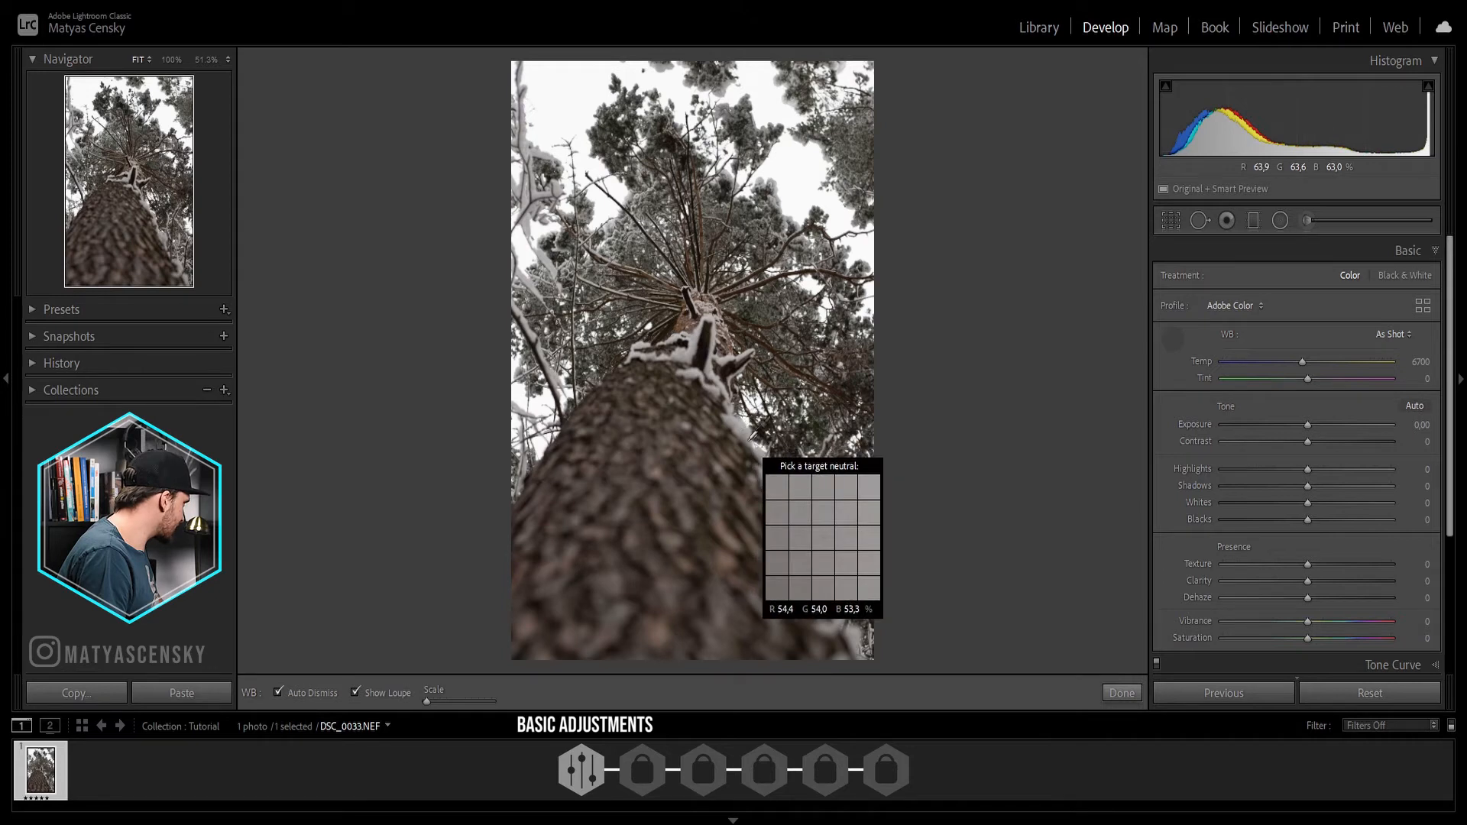
Step: Set the white balance by sampling the grey snow along the trunk's upper edge as neutral, and compare before and after
{"action": "left_click", "coordinate": [743, 421]}
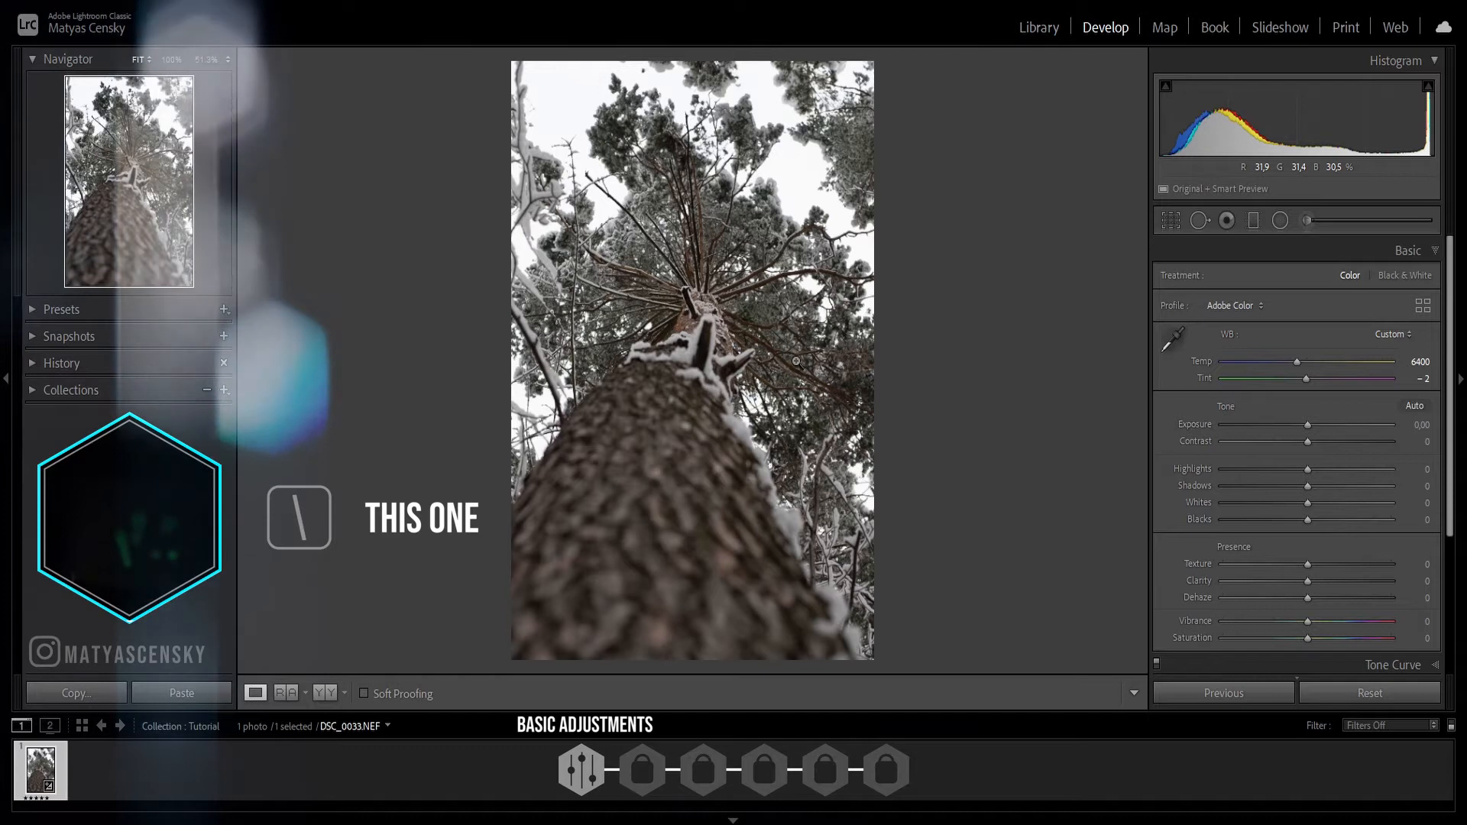
{"action": "key", "text": "backslash"}
{"action": "key", "text": "backslash"}
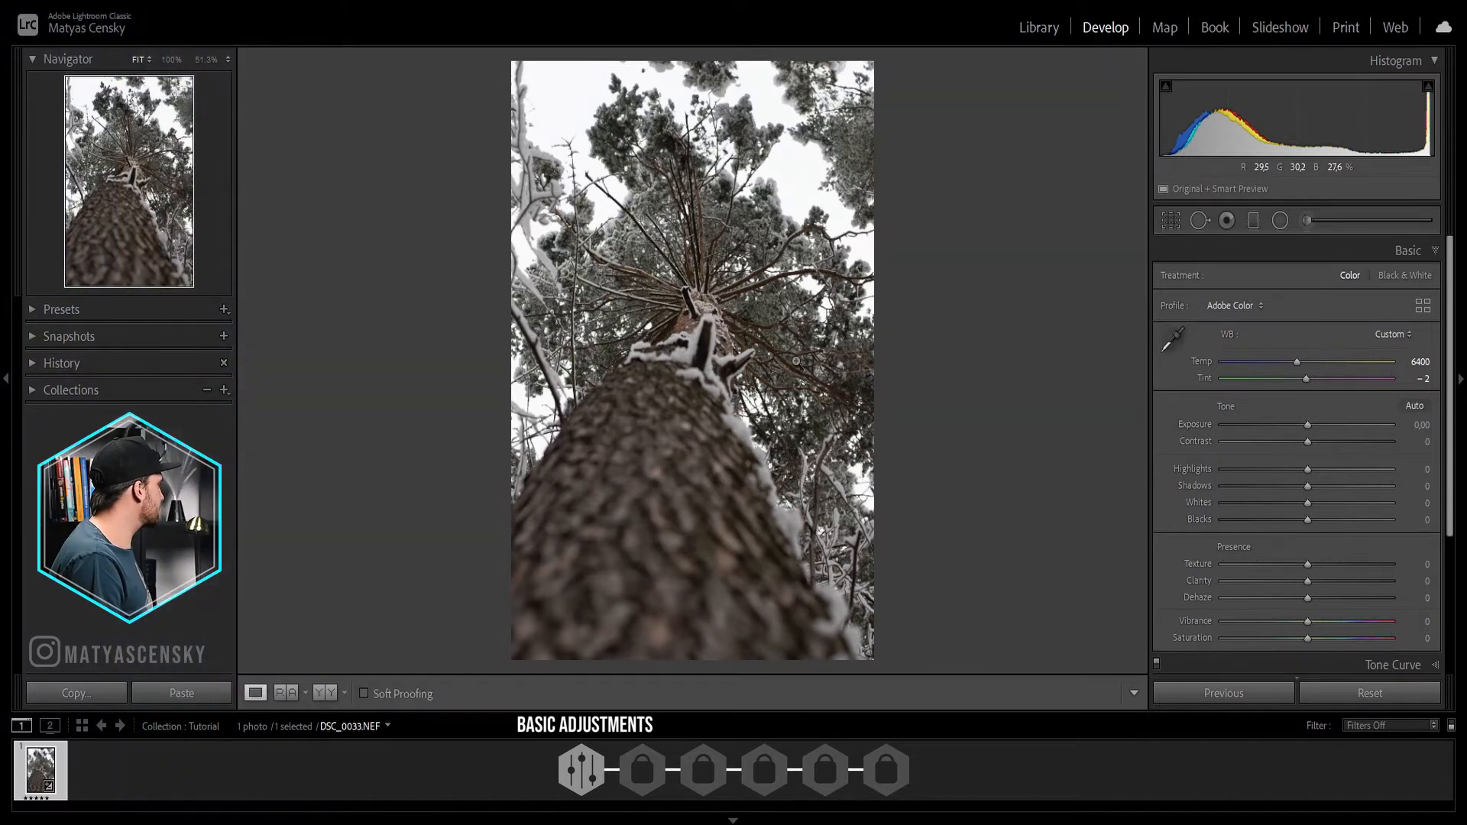
{"action": "key", "text": "backslash"}
{"action": "key", "text": "backslash"}
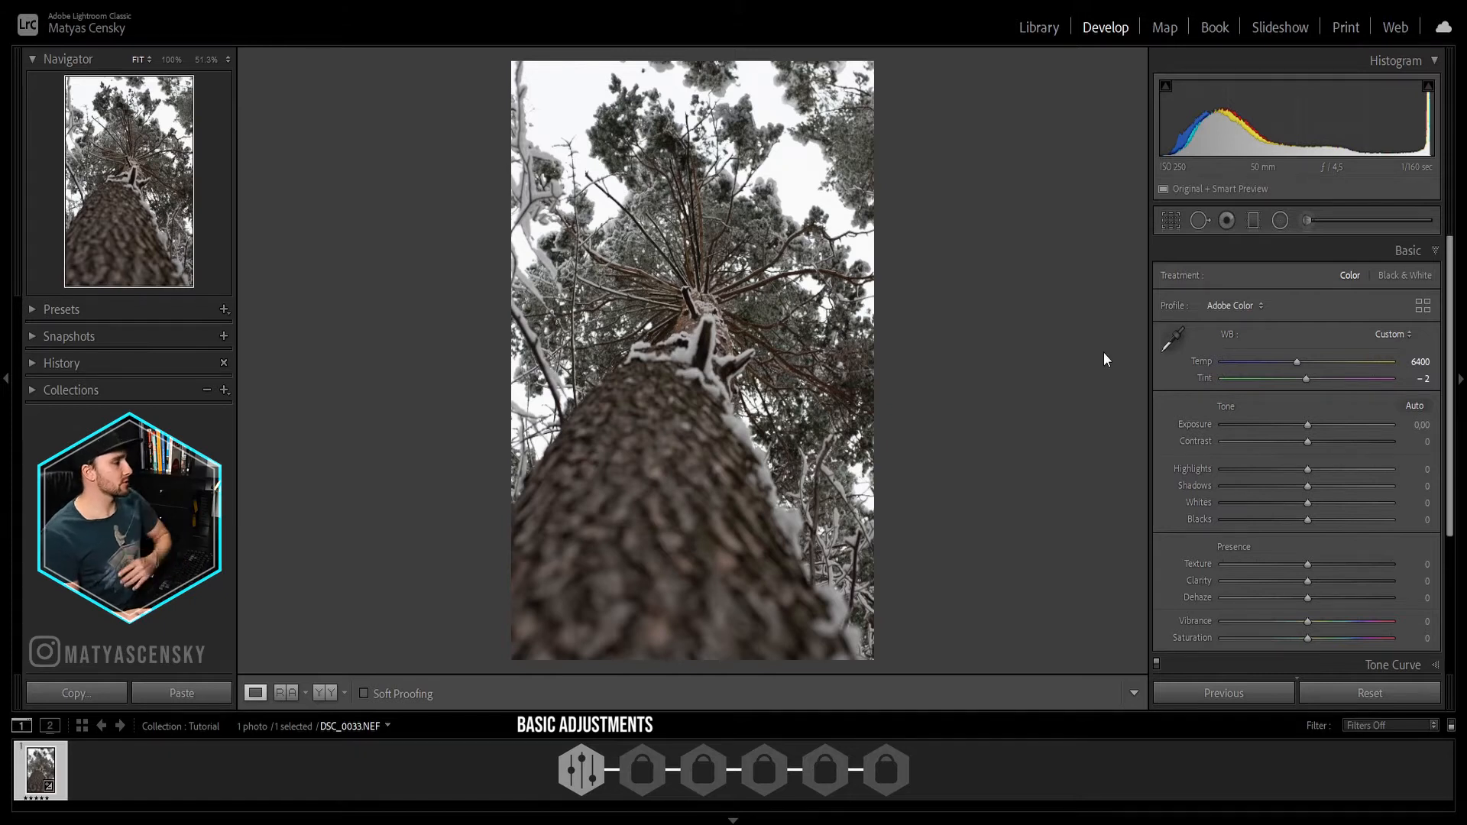
Step: Raise the photo's Highlights to +30 and Shadows to +19
{"action": "scroll", "coordinate": [1299, 405], "scroll_direction": "down", "scroll_amount": 1}
{"action": "left_click_drag", "start_coordinate": [1309, 425], "coordinate": [1327, 425]}
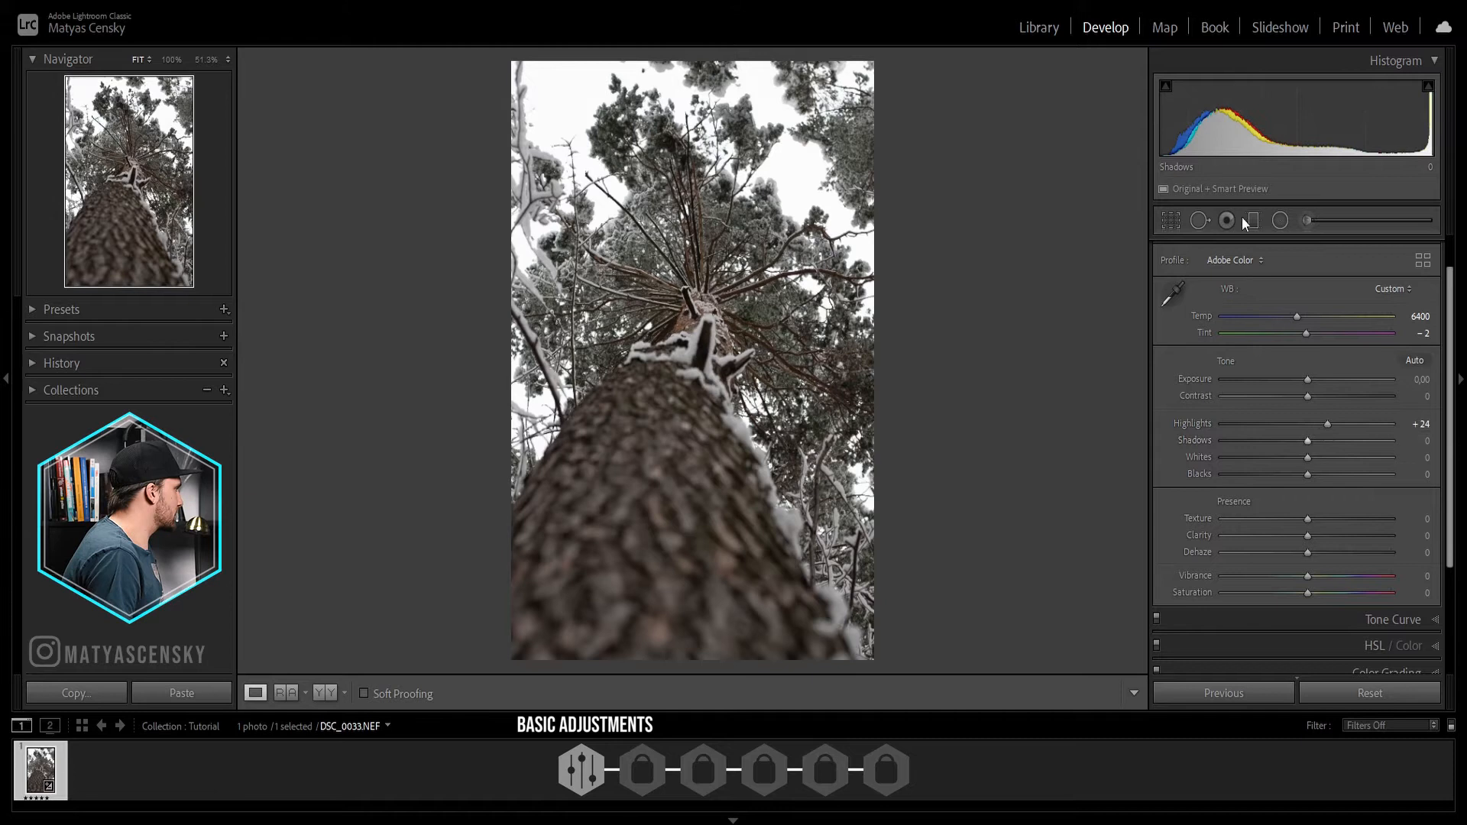
{"action": "left_click_drag", "start_coordinate": [1308, 442], "coordinate": [1323, 442]}
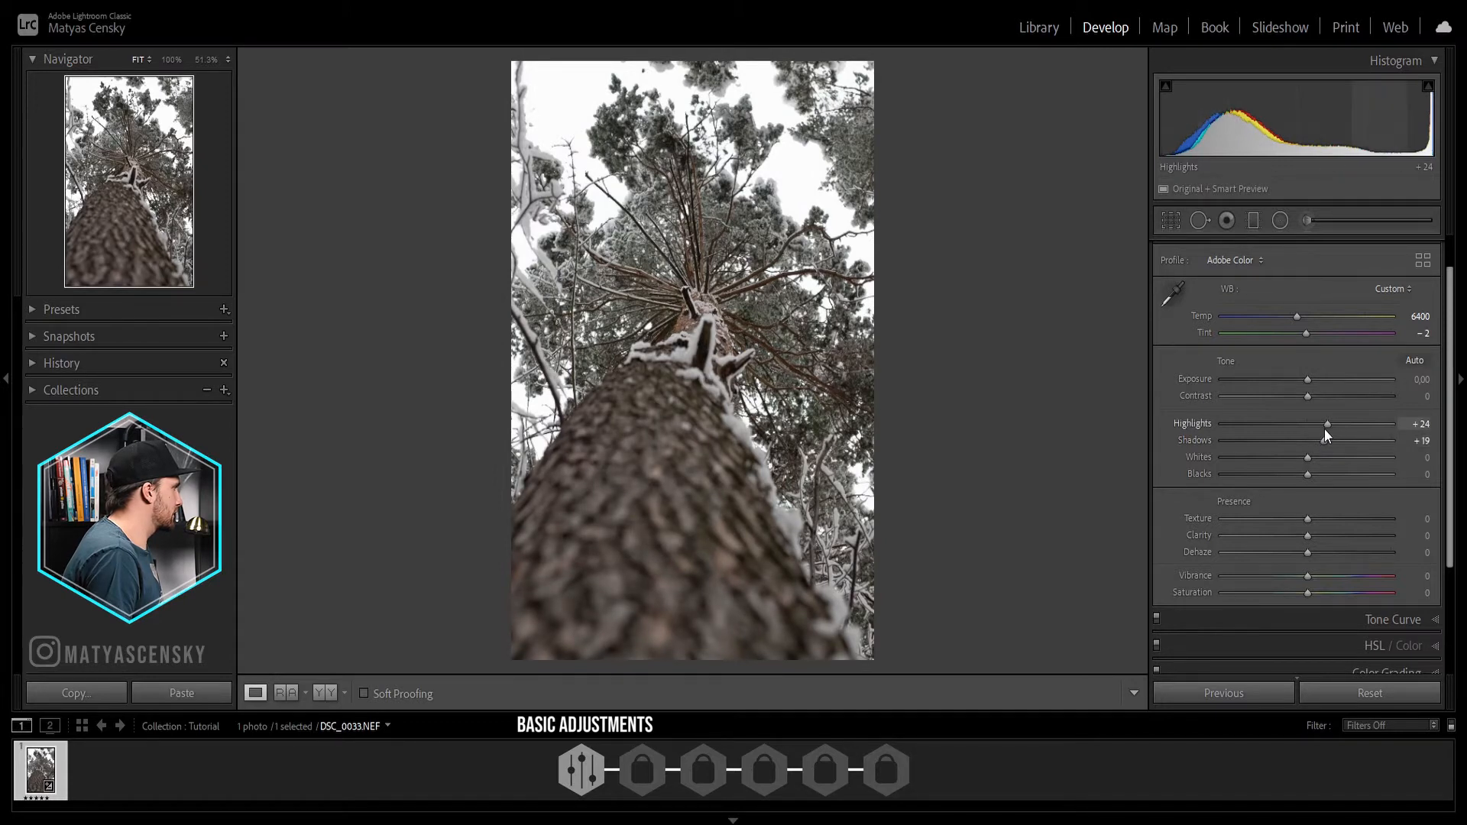
{"action": "left_click_drag", "start_coordinate": [1324, 430], "coordinate": [1331, 430]}
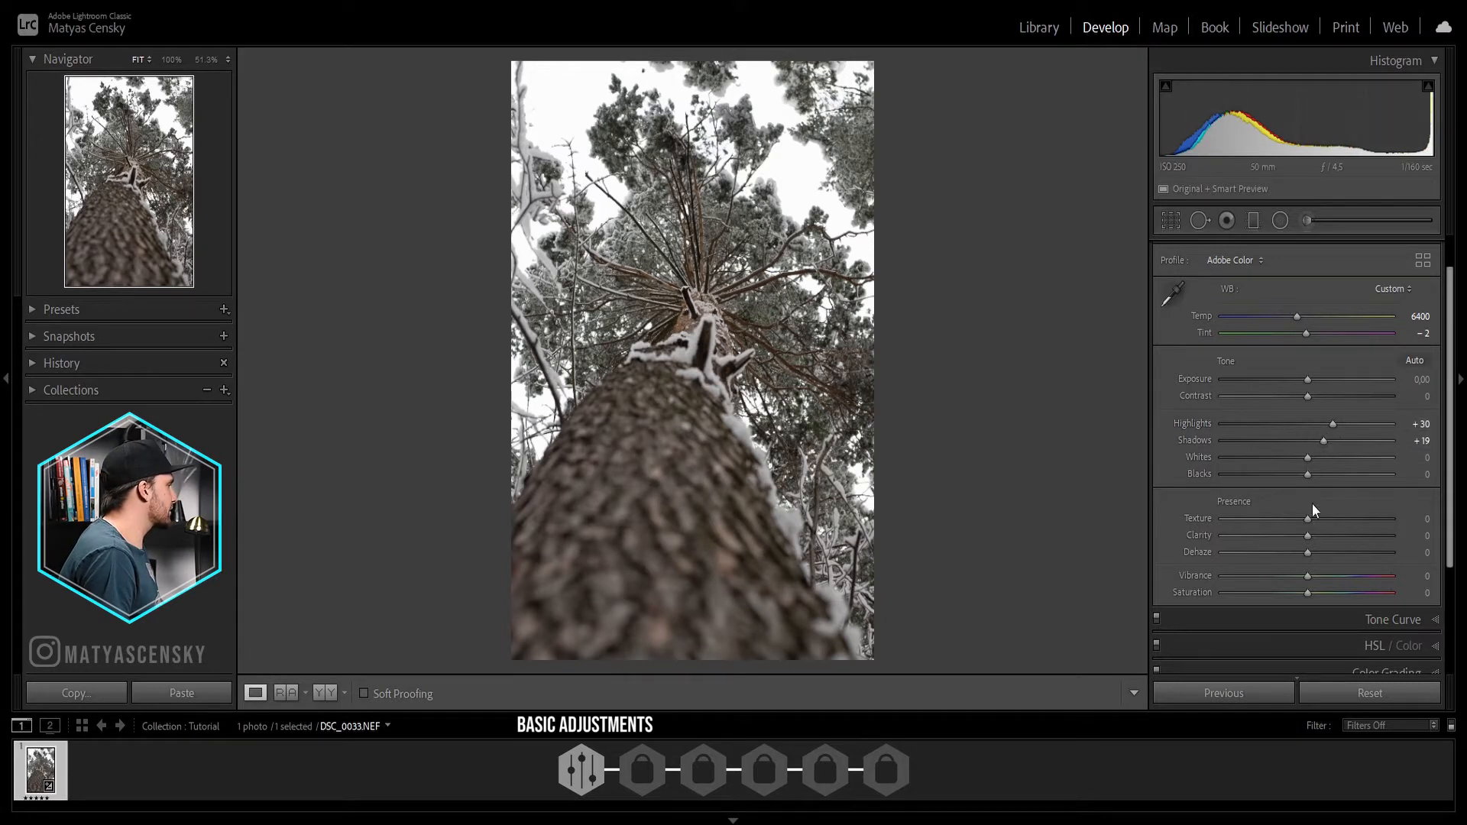
Step: Set Blacks to -19 and Whites to +3, and compare the photo before and after the edits
{"action": "left_click_drag", "start_coordinate": [1304, 479], "coordinate": [1292, 477]}
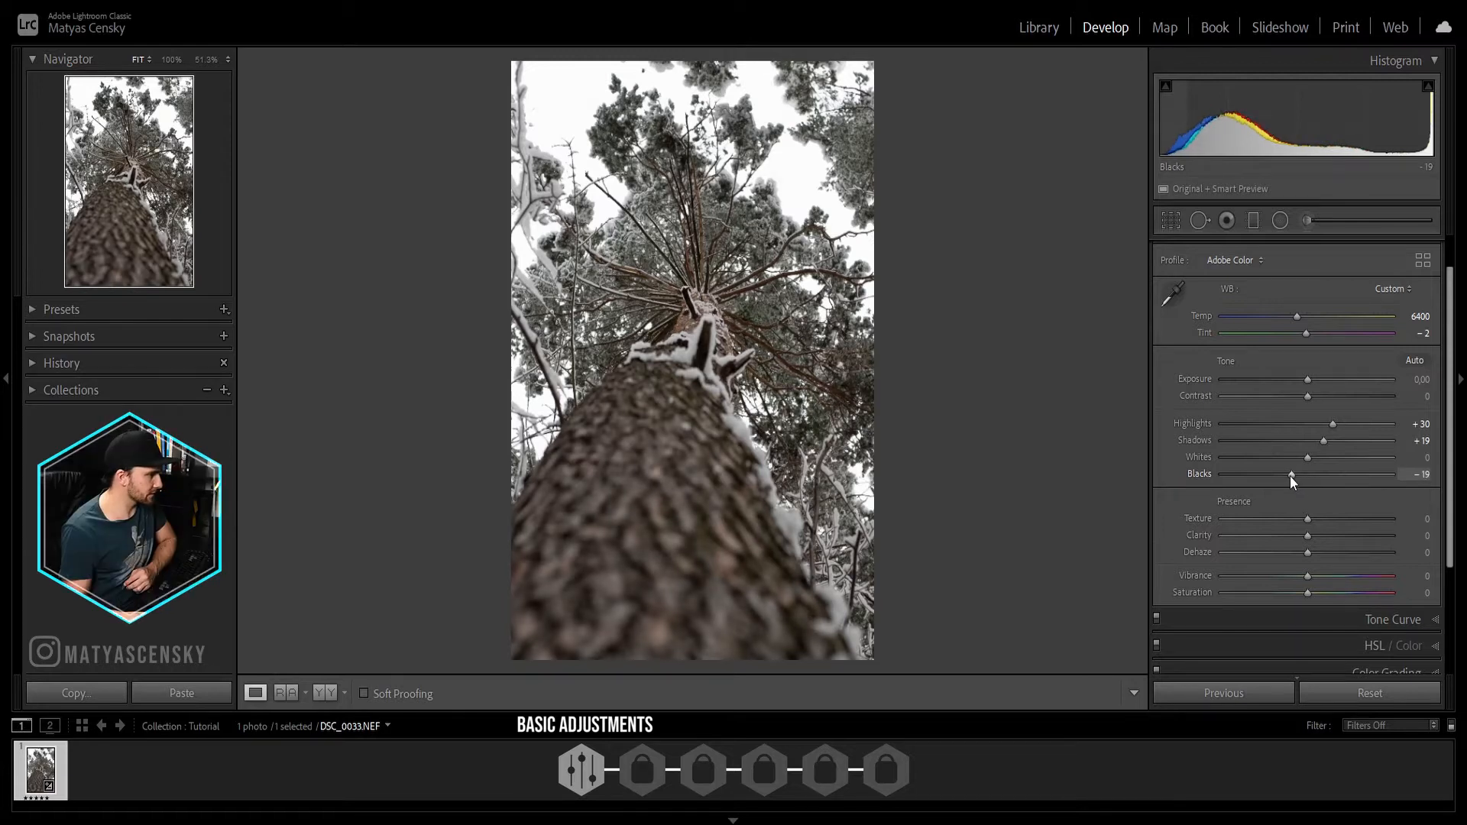
{"action": "key", "text": "backslash"}
{"action": "key", "text": "backslash"}
{"action": "key", "text": "backslash"}
{"action": "key", "text": "backslash"}
Step: Adjust the presence settings to Clarity +8, Dehaze +17, Vibrance -16 and Saturation +8
{"action": "scroll", "coordinate": [1292, 473], "scroll_direction": "down", "scroll_amount": 1}
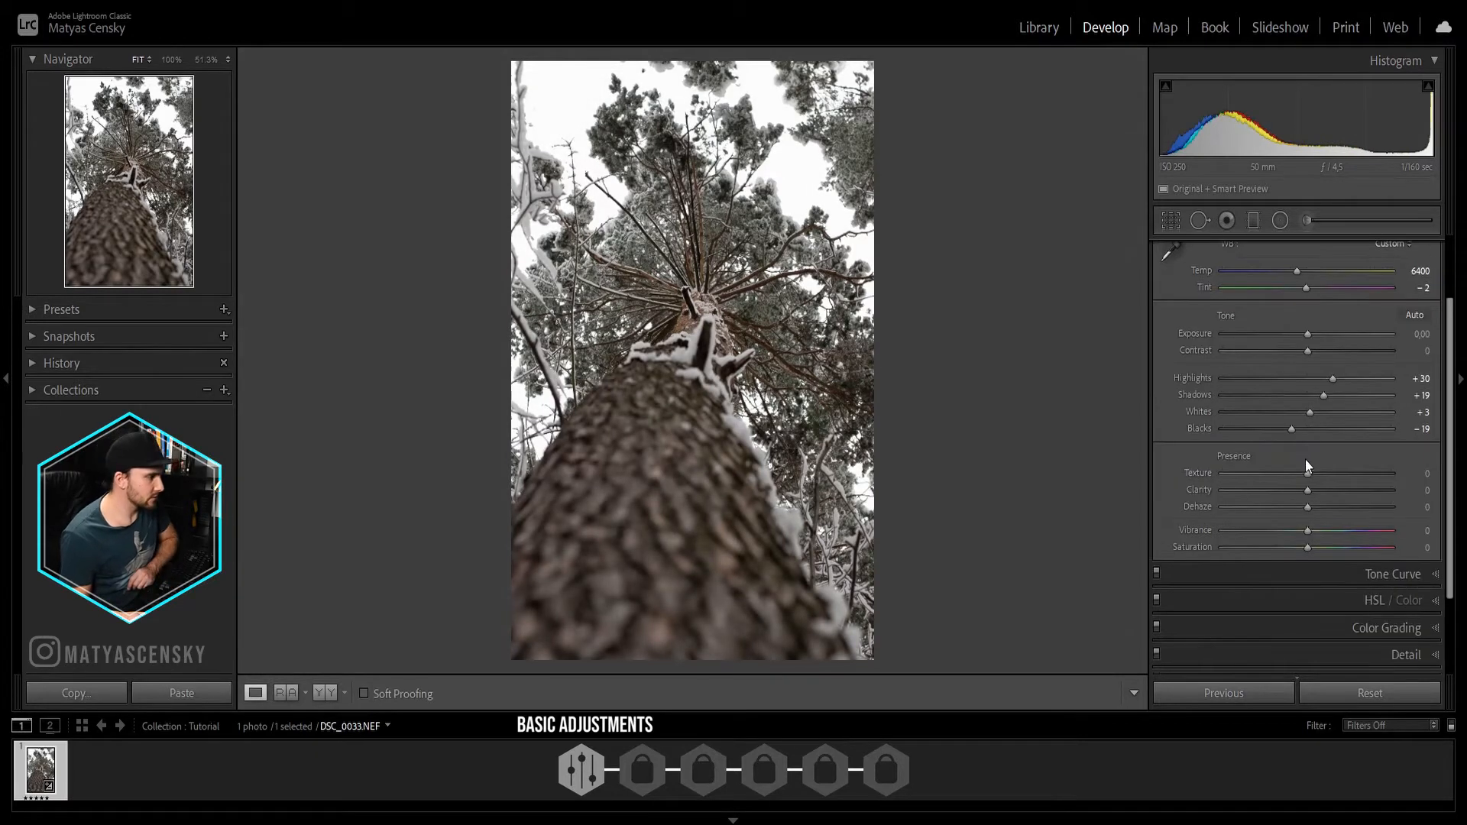
{"action": "scroll", "coordinate": [1310, 430], "scroll_direction": "down", "scroll_amount": 1}
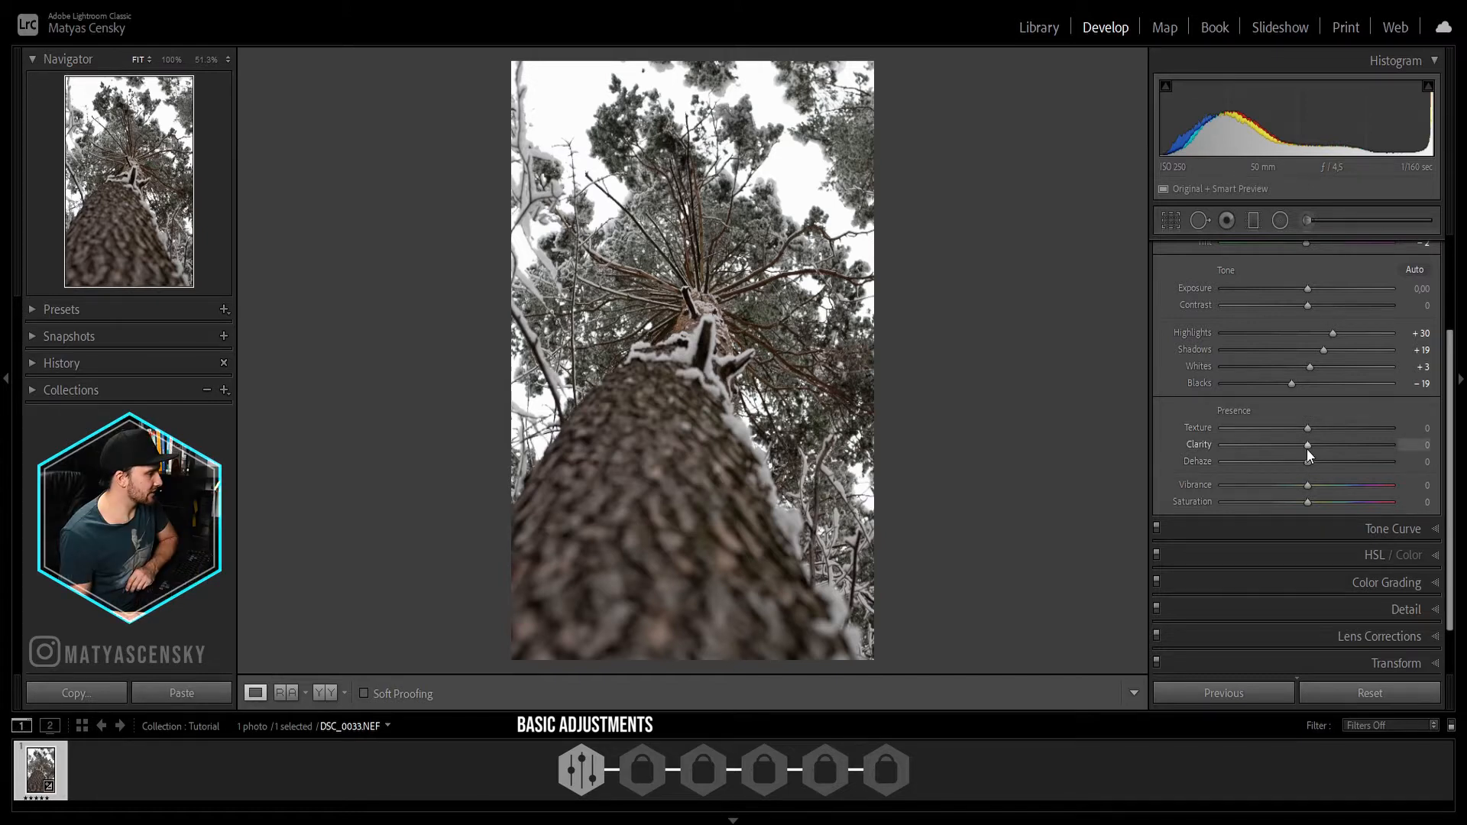
{"action": "left_click_drag", "start_coordinate": [1307, 447], "coordinate": [1315, 447]}
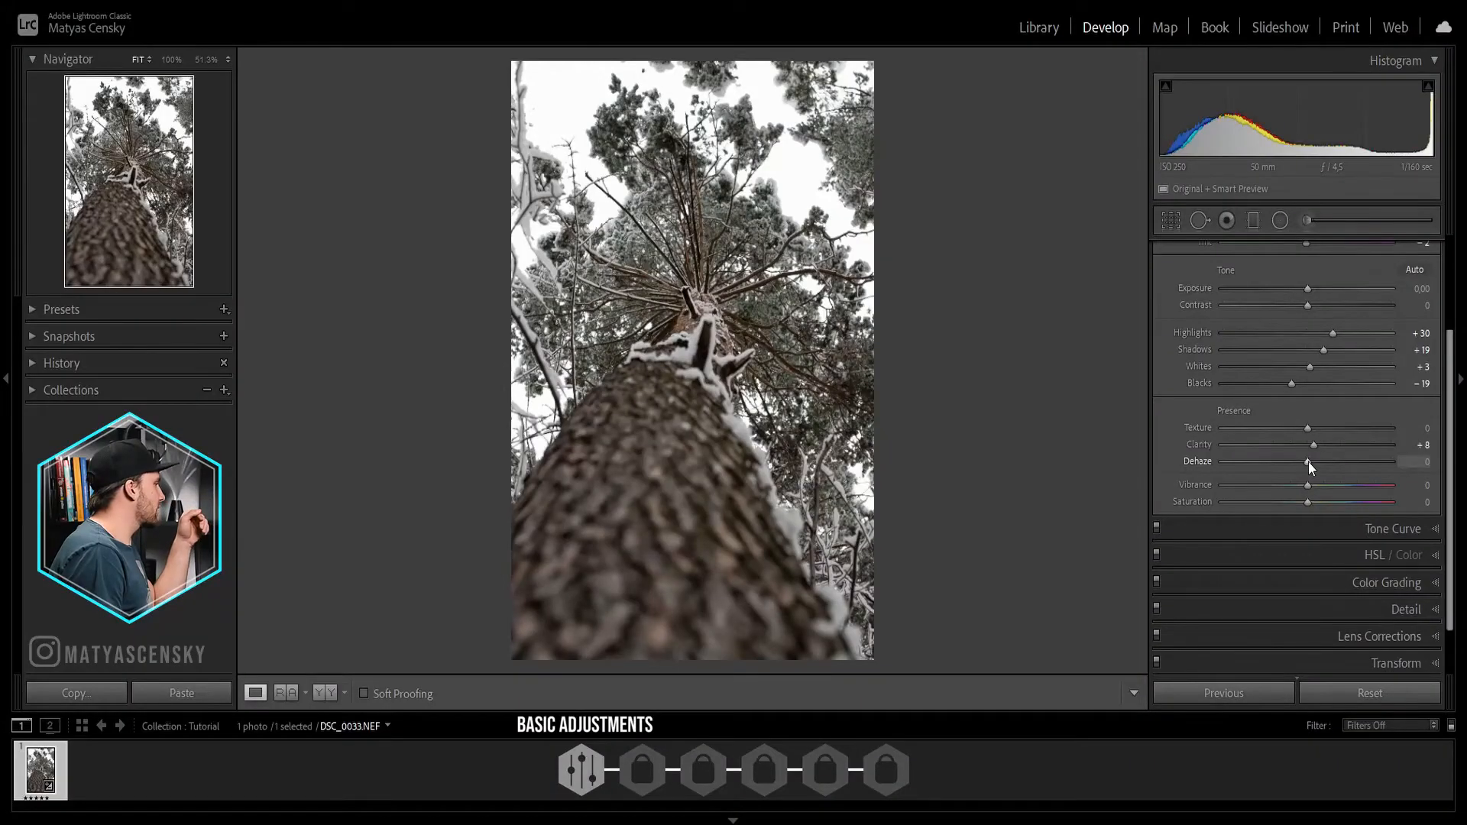
{"action": "left_click_drag", "start_coordinate": [1312, 461], "coordinate": [1332, 461]}
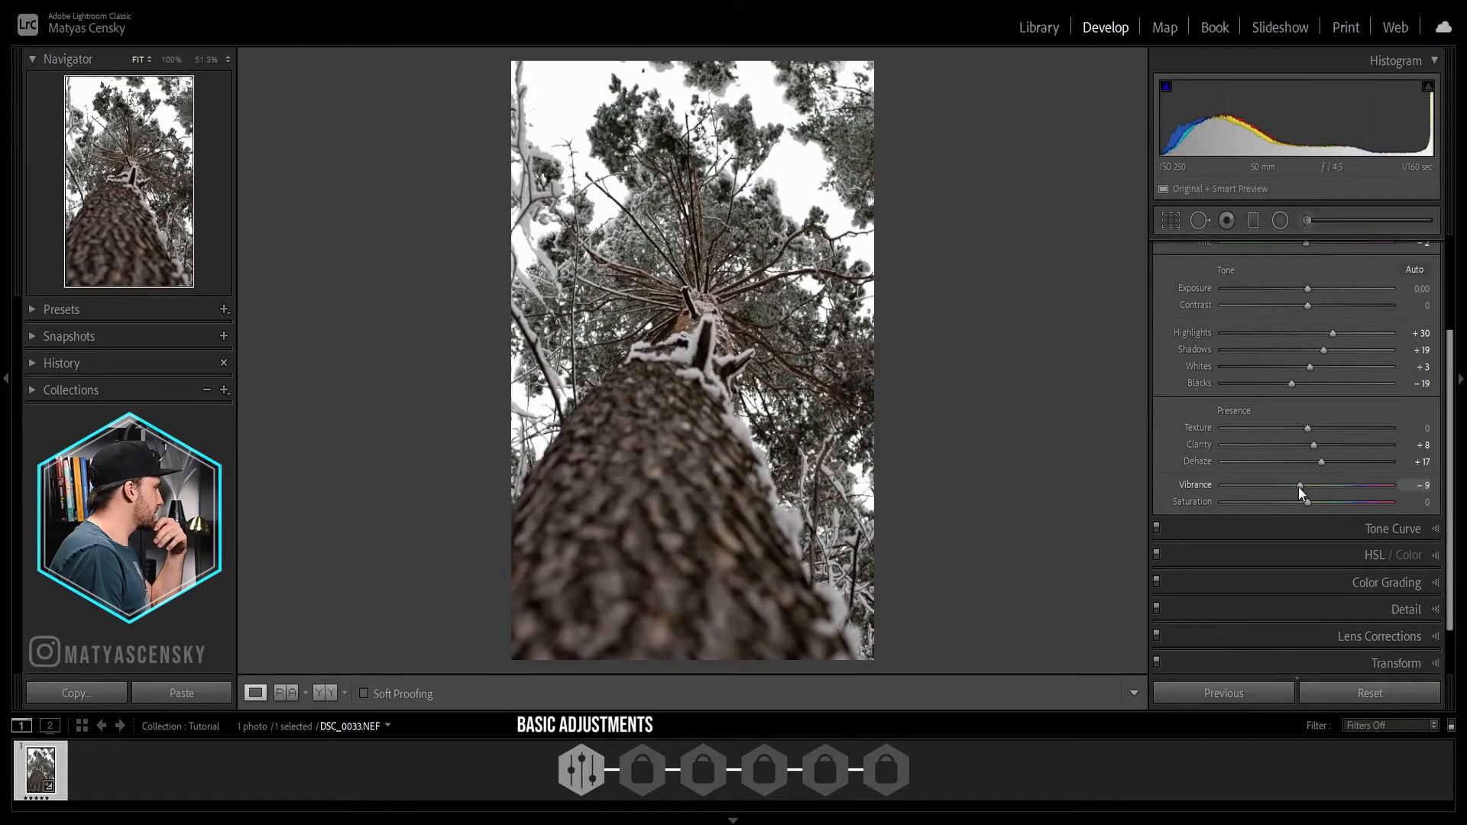
{"action": "left_click_drag", "start_coordinate": [1299, 487], "coordinate": [1298, 488]}
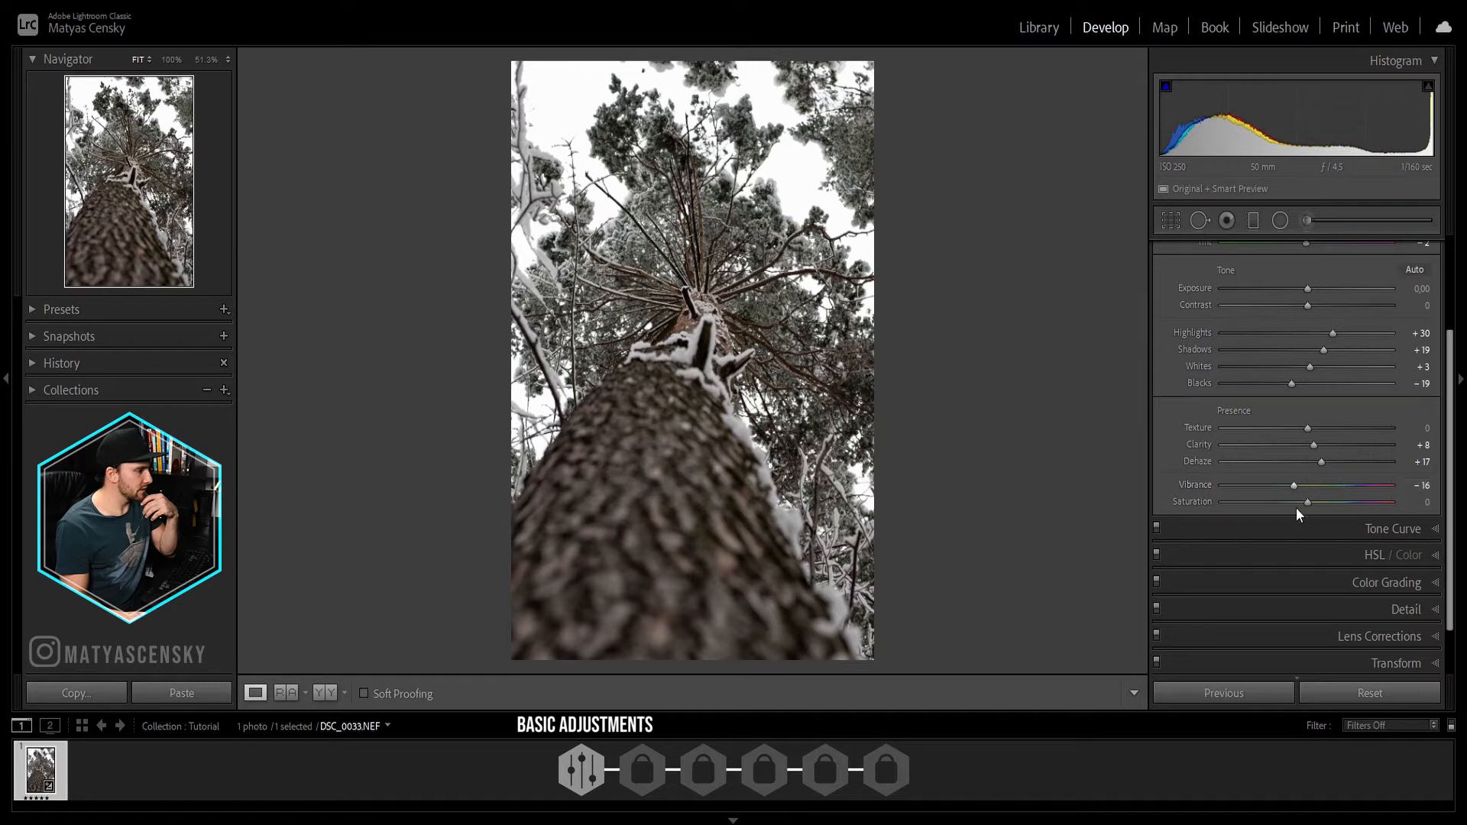
{"action": "left_click_drag", "start_coordinate": [1311, 505], "coordinate": [1318, 516]}
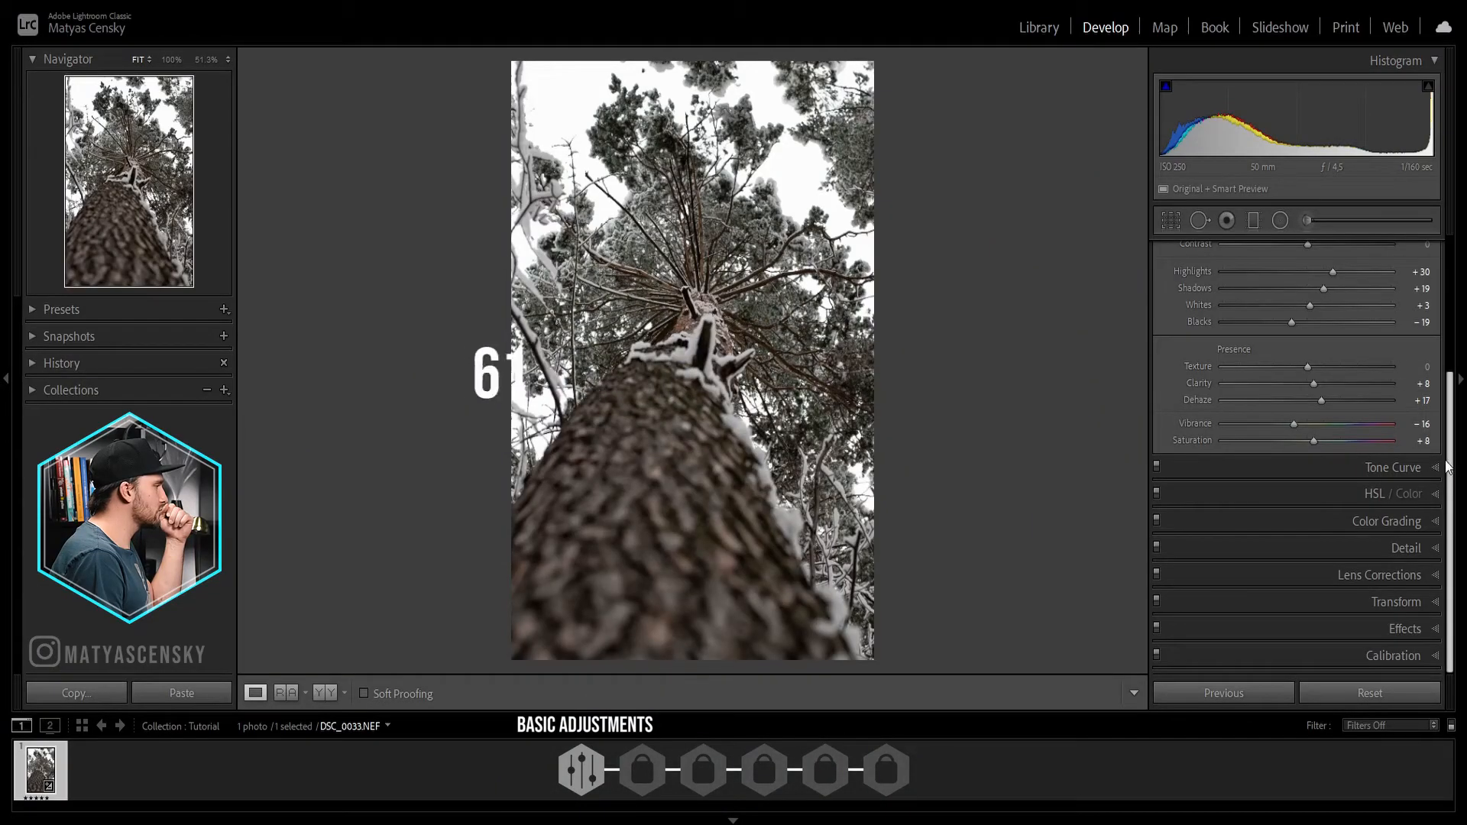
Step: Shape the point tone curve into an S with points at input/output 98/84, 132/123 and 186/193
{"action": "left_click", "coordinate": [1429, 467]}
{"action": "scroll", "coordinate": [1401, 397], "scroll_direction": "up", "scroll_amount": 2}
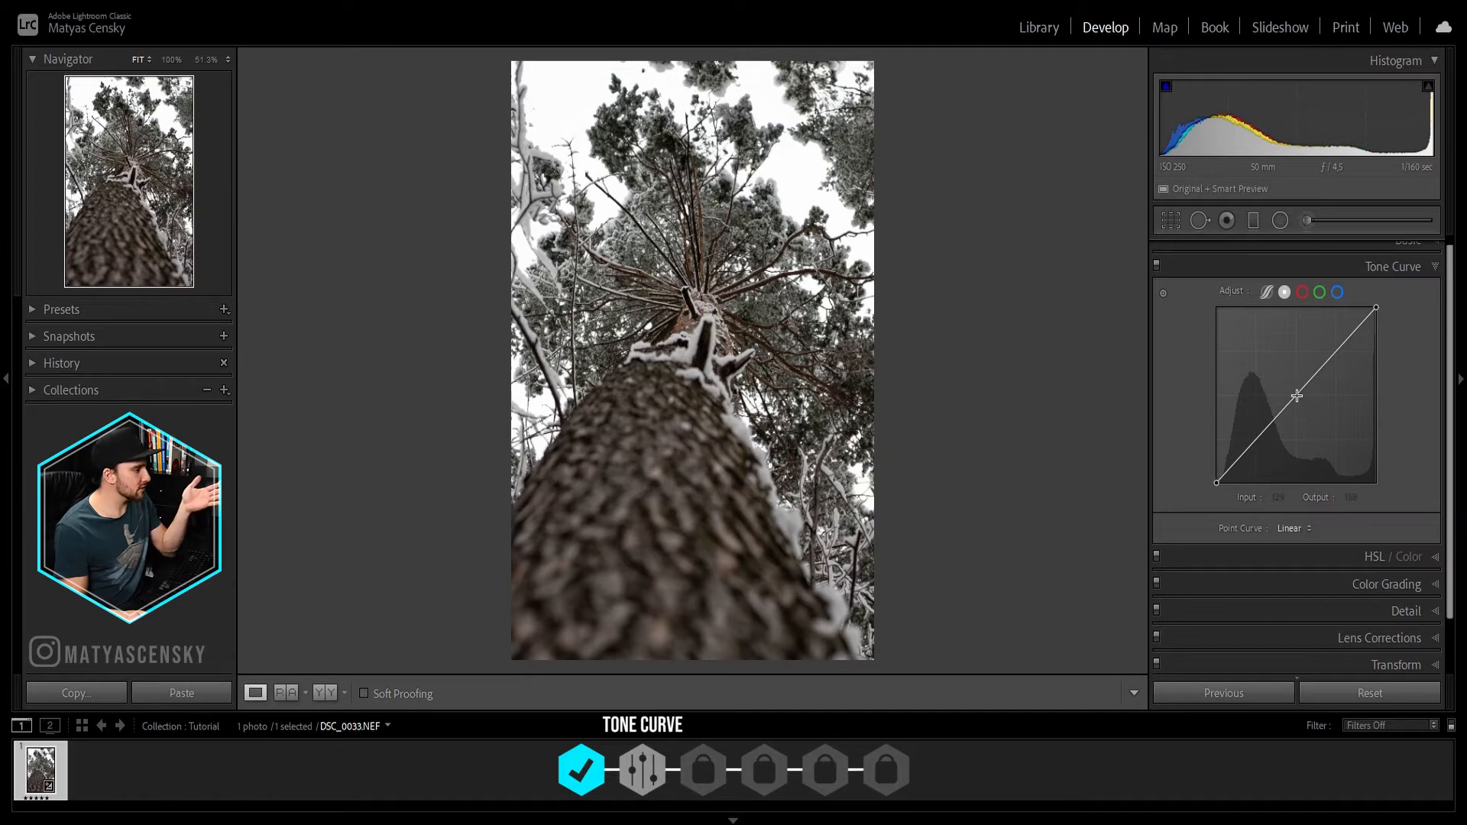
{"action": "left_click", "coordinate": [1297, 395]}
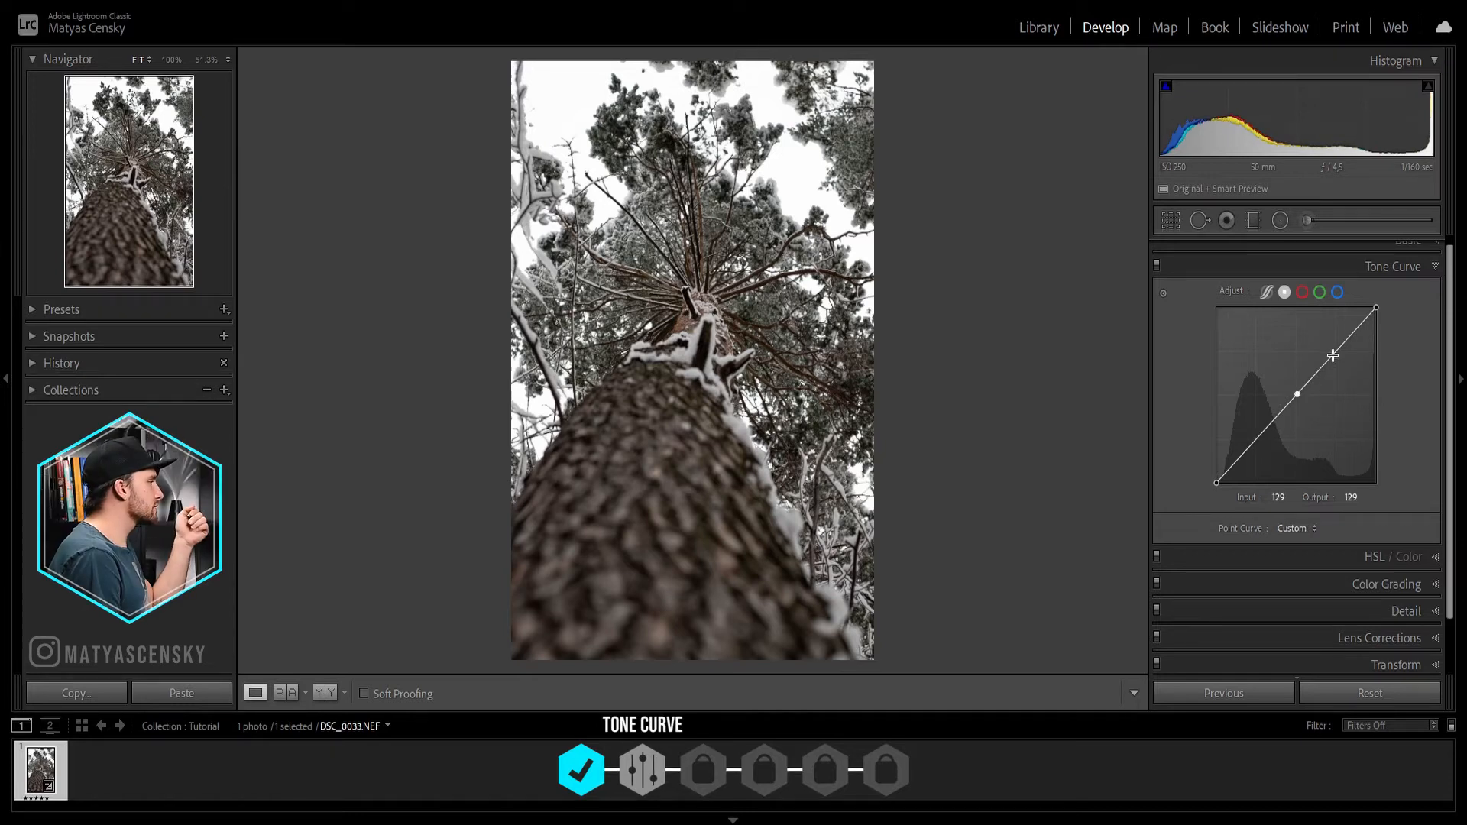
{"action": "left_click_drag", "start_coordinate": [1333, 355], "coordinate": [1333, 351]}
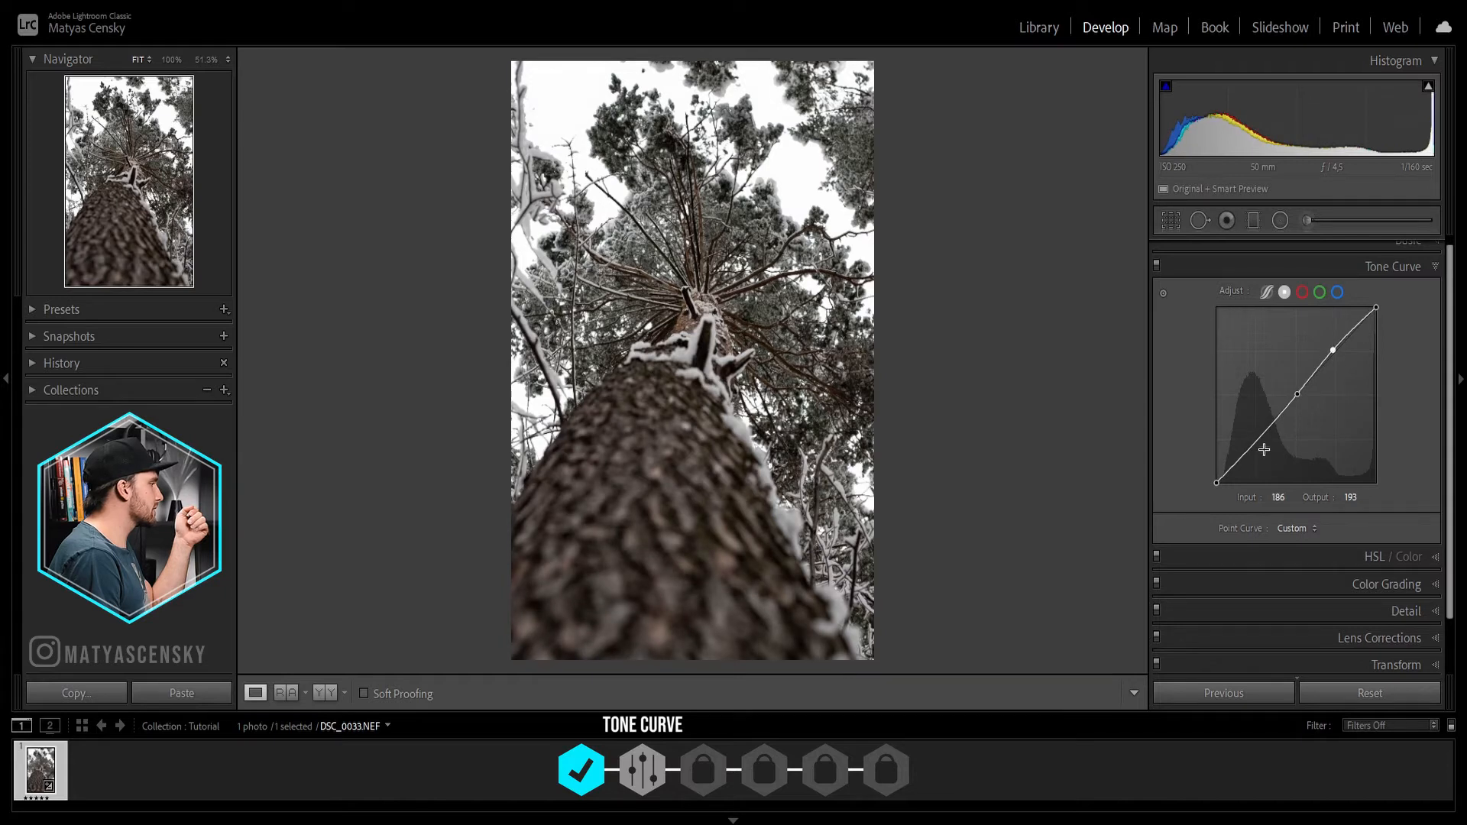
{"action": "left_click", "coordinate": [1272, 425]}
{"action": "left_click_drag", "start_coordinate": [1271, 425], "coordinate": [1278, 425]}
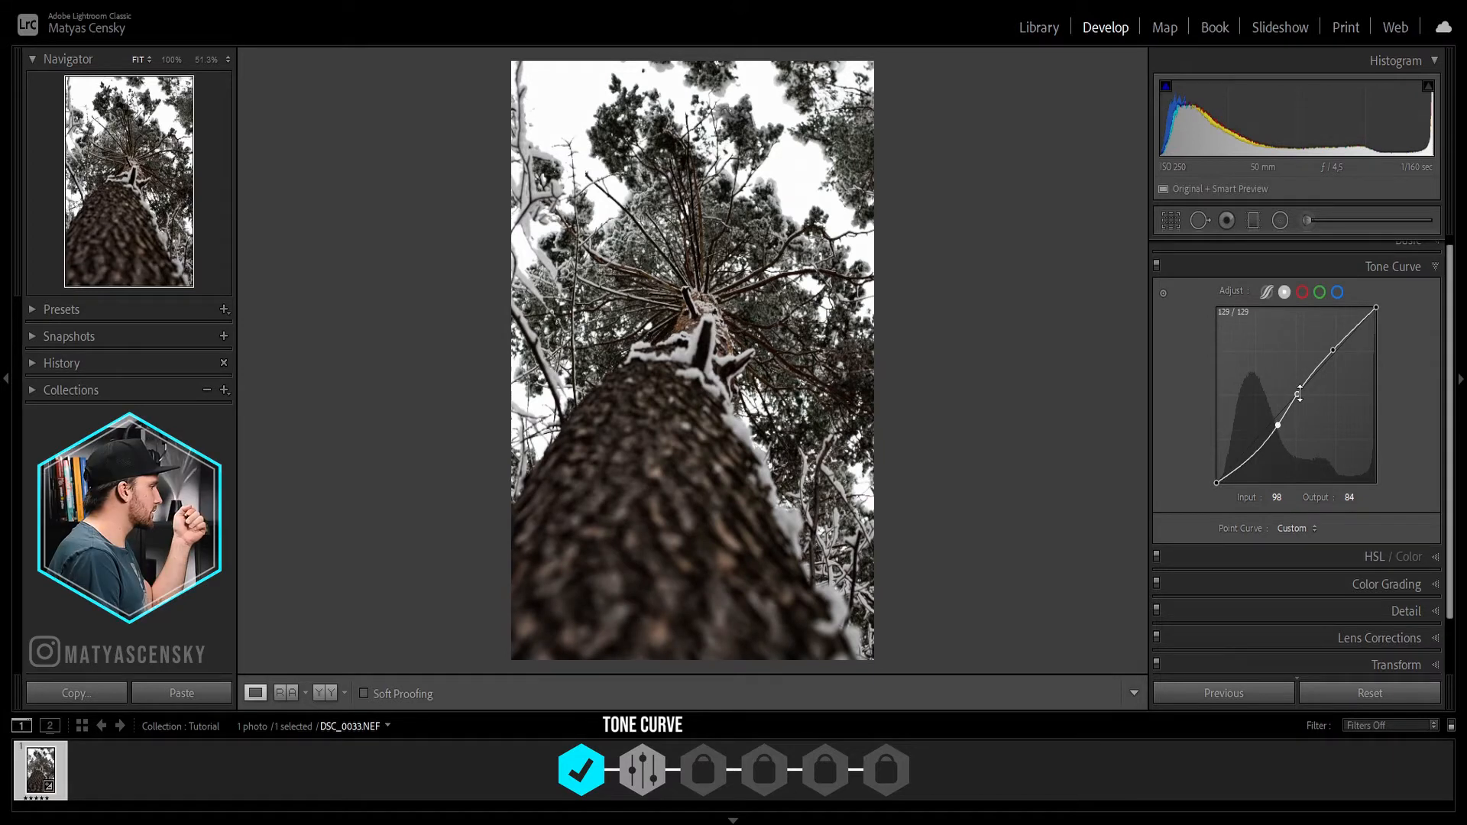
{"action": "left_click_drag", "start_coordinate": [1299, 395], "coordinate": [1300, 399]}
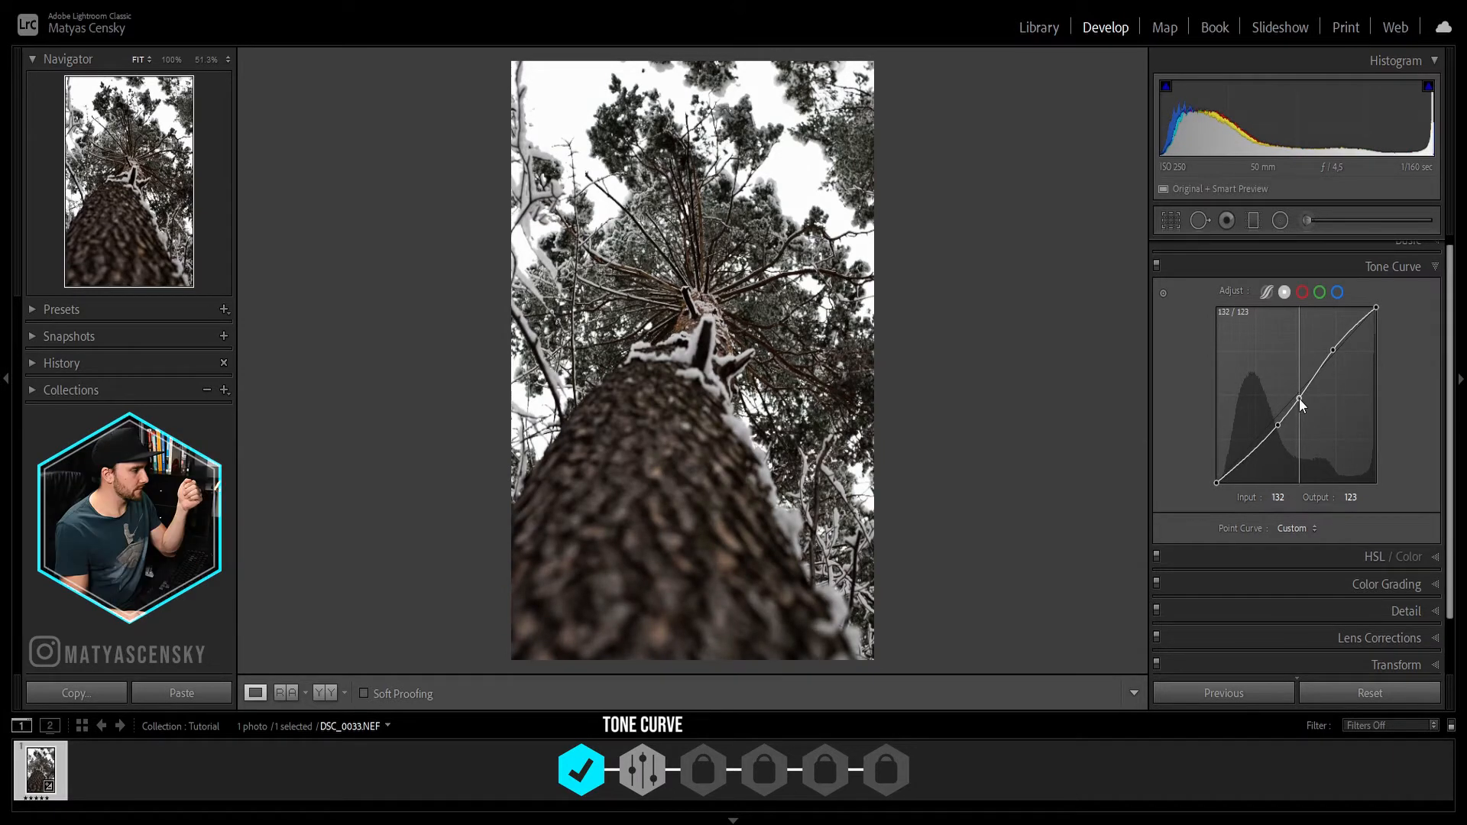
Step: Fade the tone curve's ends by setting the black point output to 5 and the white point output to 248
{"action": "left_click_drag", "start_coordinate": [1212, 484], "coordinate": [1211, 480]}
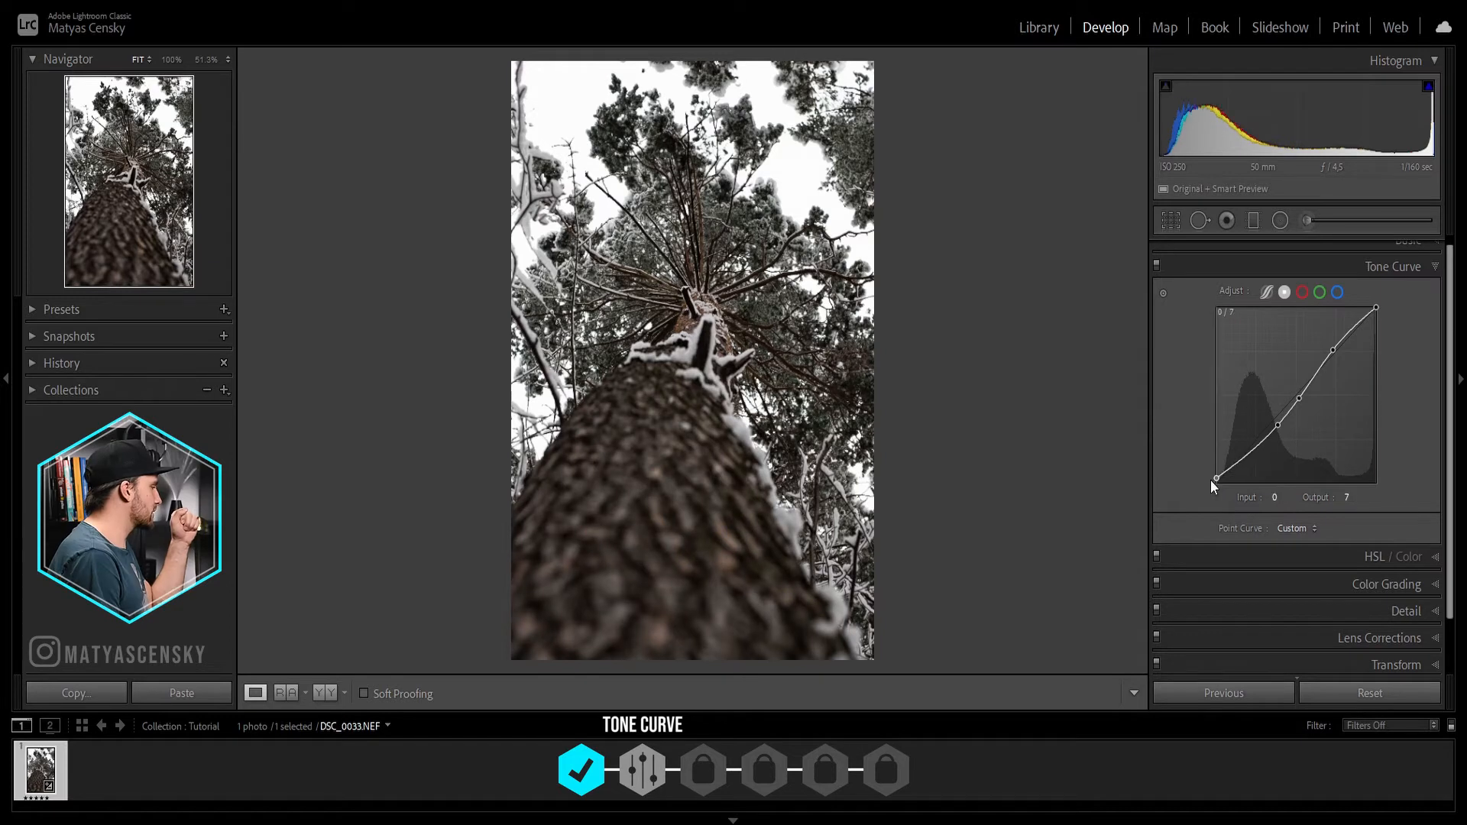
{"action": "left_click", "coordinate": [1349, 499]}
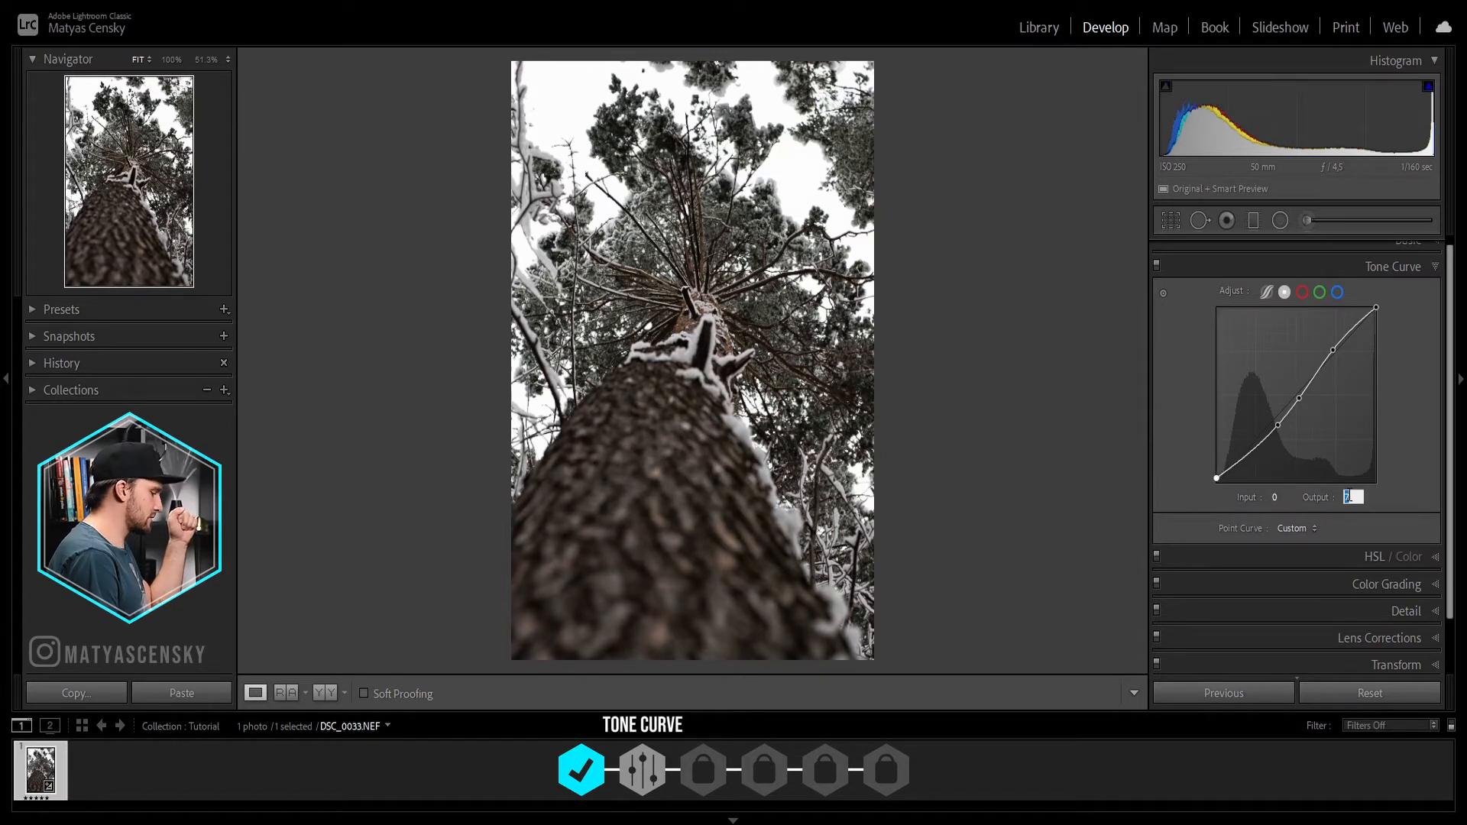
{"action": "type", "text": "5"}
{"action": "key", "text": "Return"}
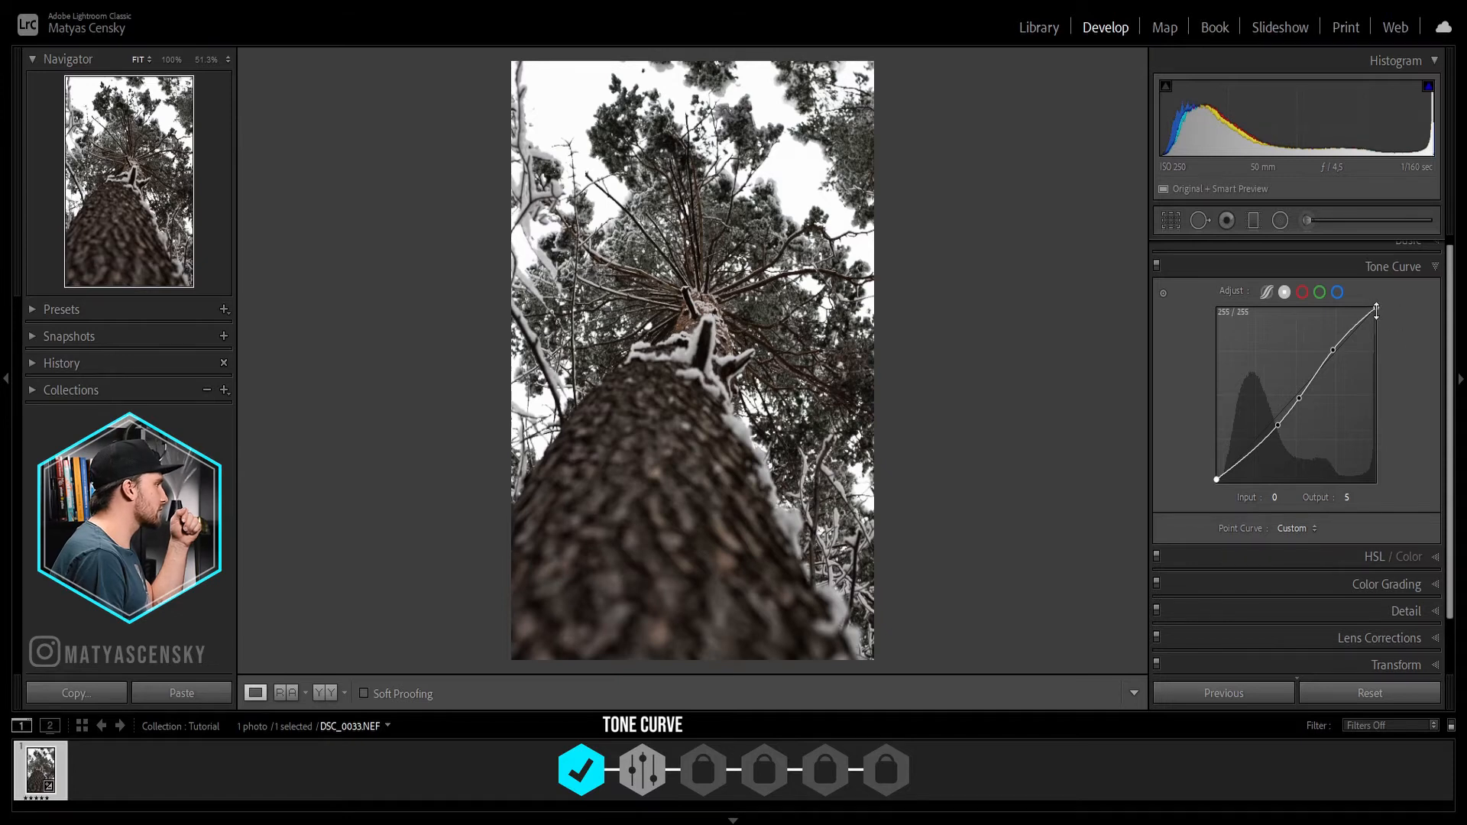
{"action": "left_click_drag", "start_coordinate": [1376, 305], "coordinate": [1378, 310]}
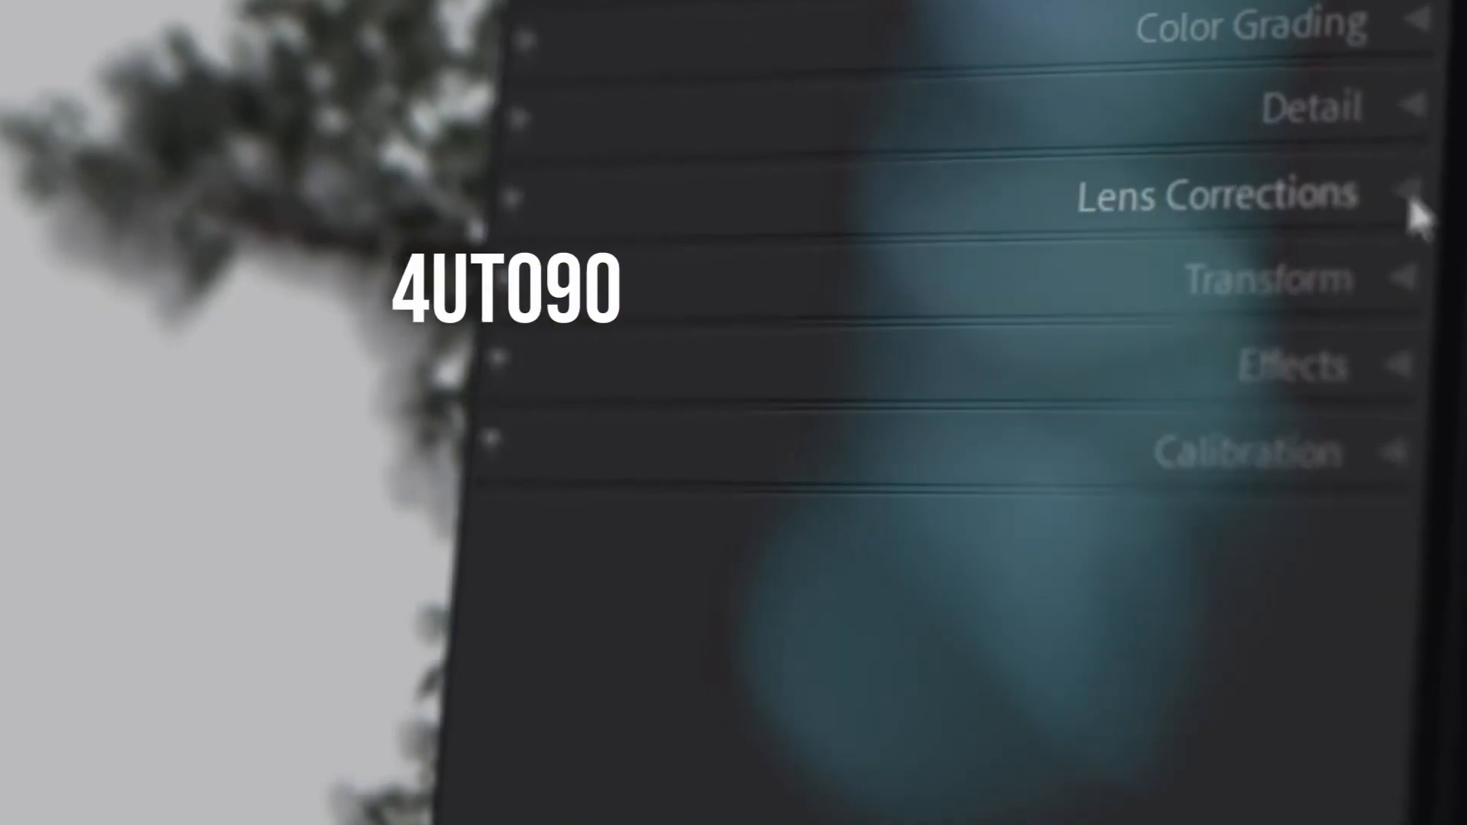
{"action": "left_click", "coordinate": [1419, 217]}
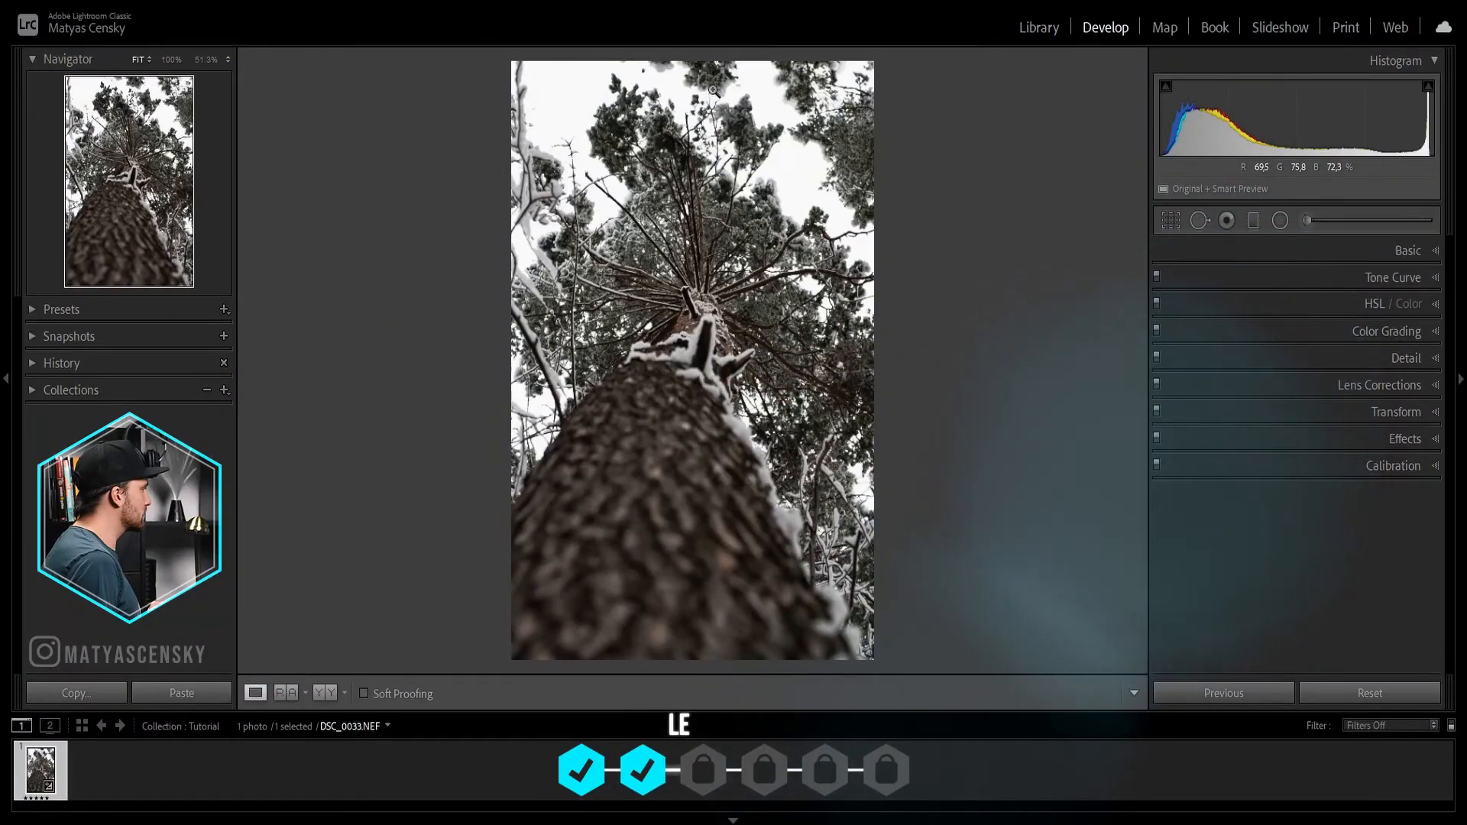
Step: Inspect the treetop branches for color fringing, and enable lens profile corrections and chromatic aberration removal
{"action": "left_click", "coordinate": [712, 97]}
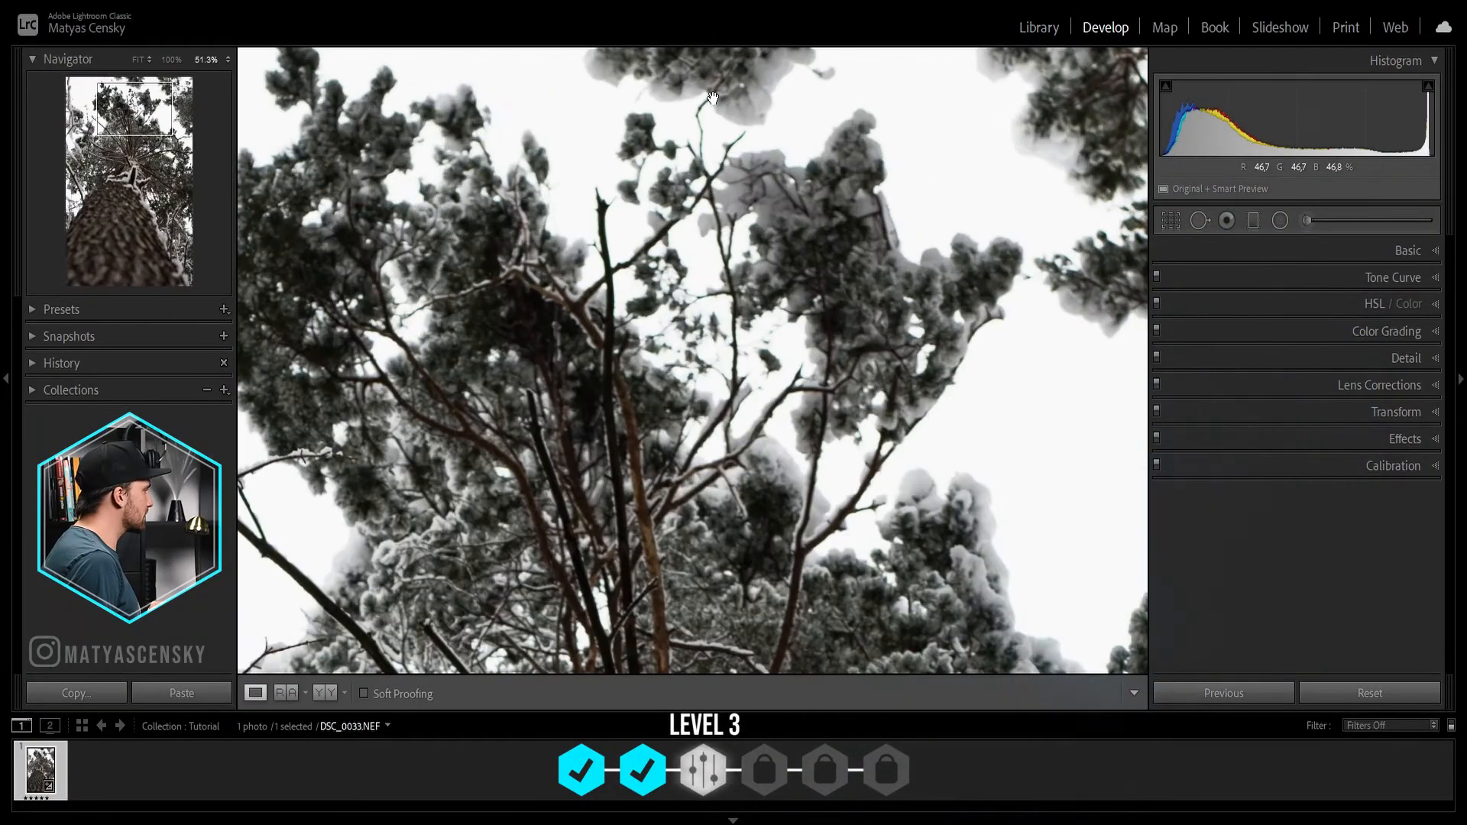
{"action": "left_click_drag", "start_coordinate": [809, 405], "coordinate": [507, 202]}
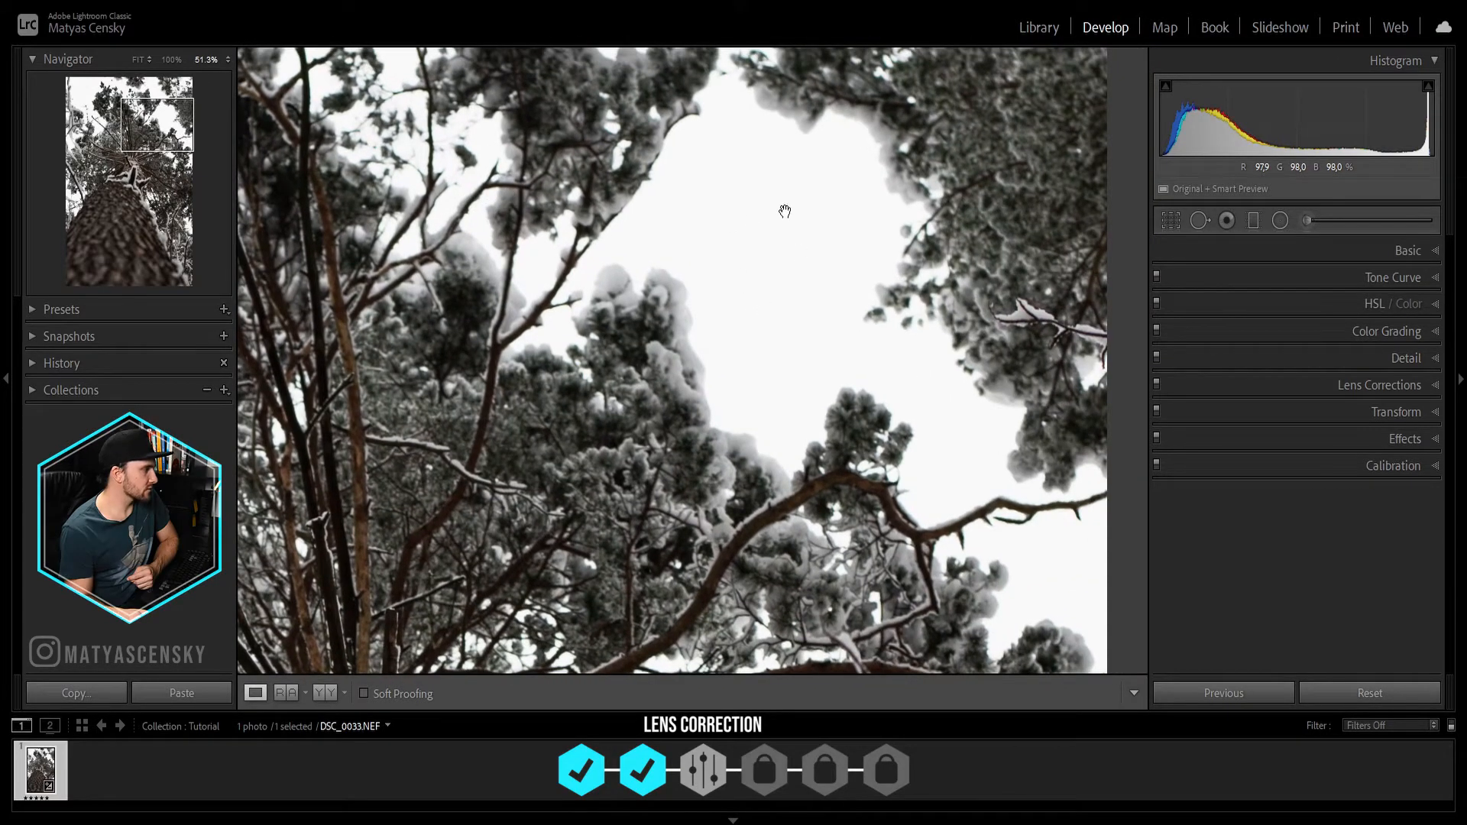
{"action": "left_click_drag", "start_coordinate": [763, 196], "coordinate": [770, 334]}
{"action": "left_click_drag", "start_coordinate": [698, 254], "coordinate": [632, 226]}
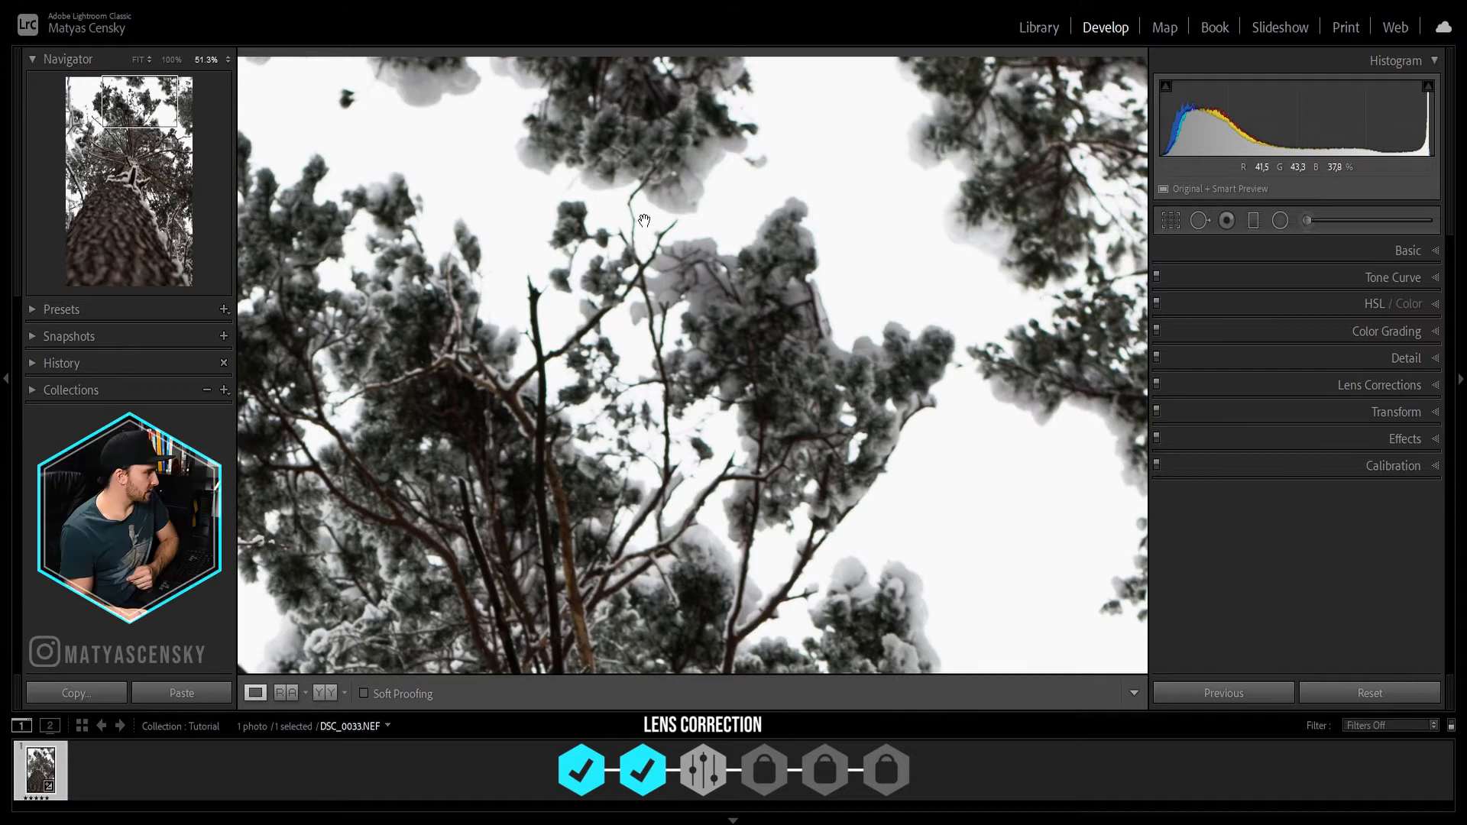
{"action": "left_click", "coordinate": [1437, 386]}
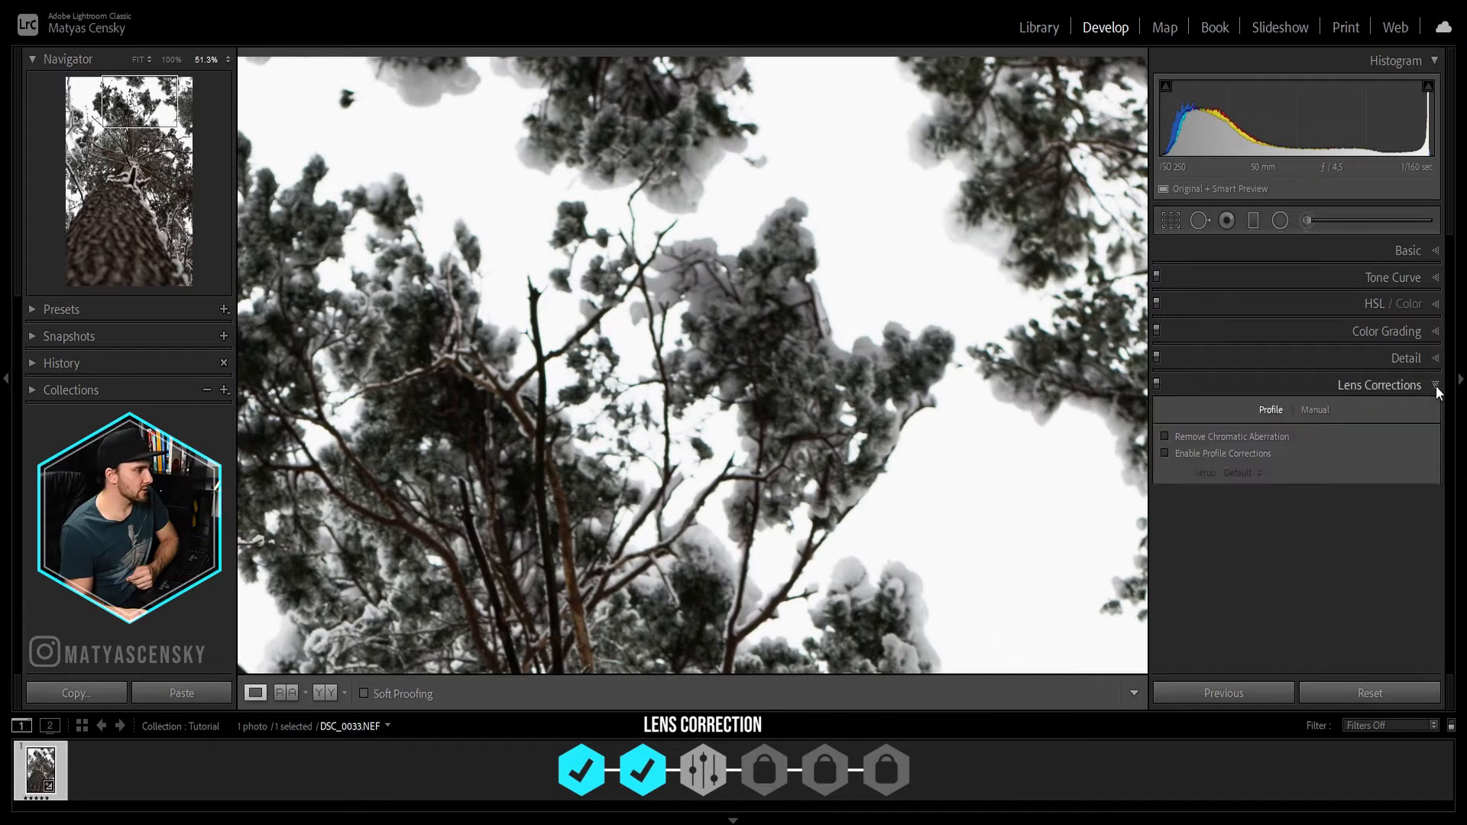
{"action": "left_click", "coordinate": [1165, 453]}
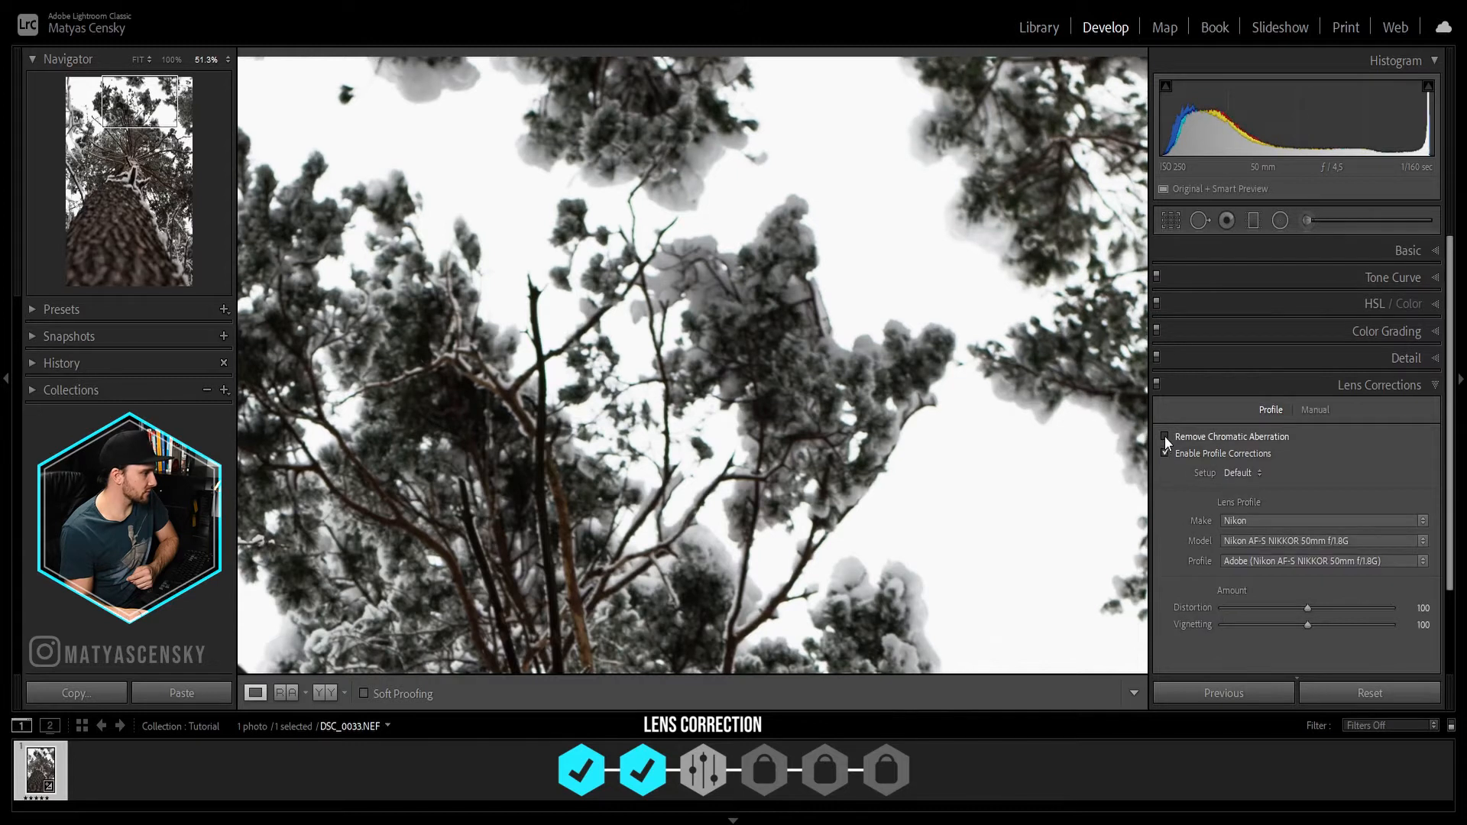
{"action": "left_click", "coordinate": [1165, 437]}
Step: Defringe the photo manually by sampling the green fringe color on a thin treetop branch
{"action": "left_click", "coordinate": [1314, 409]}
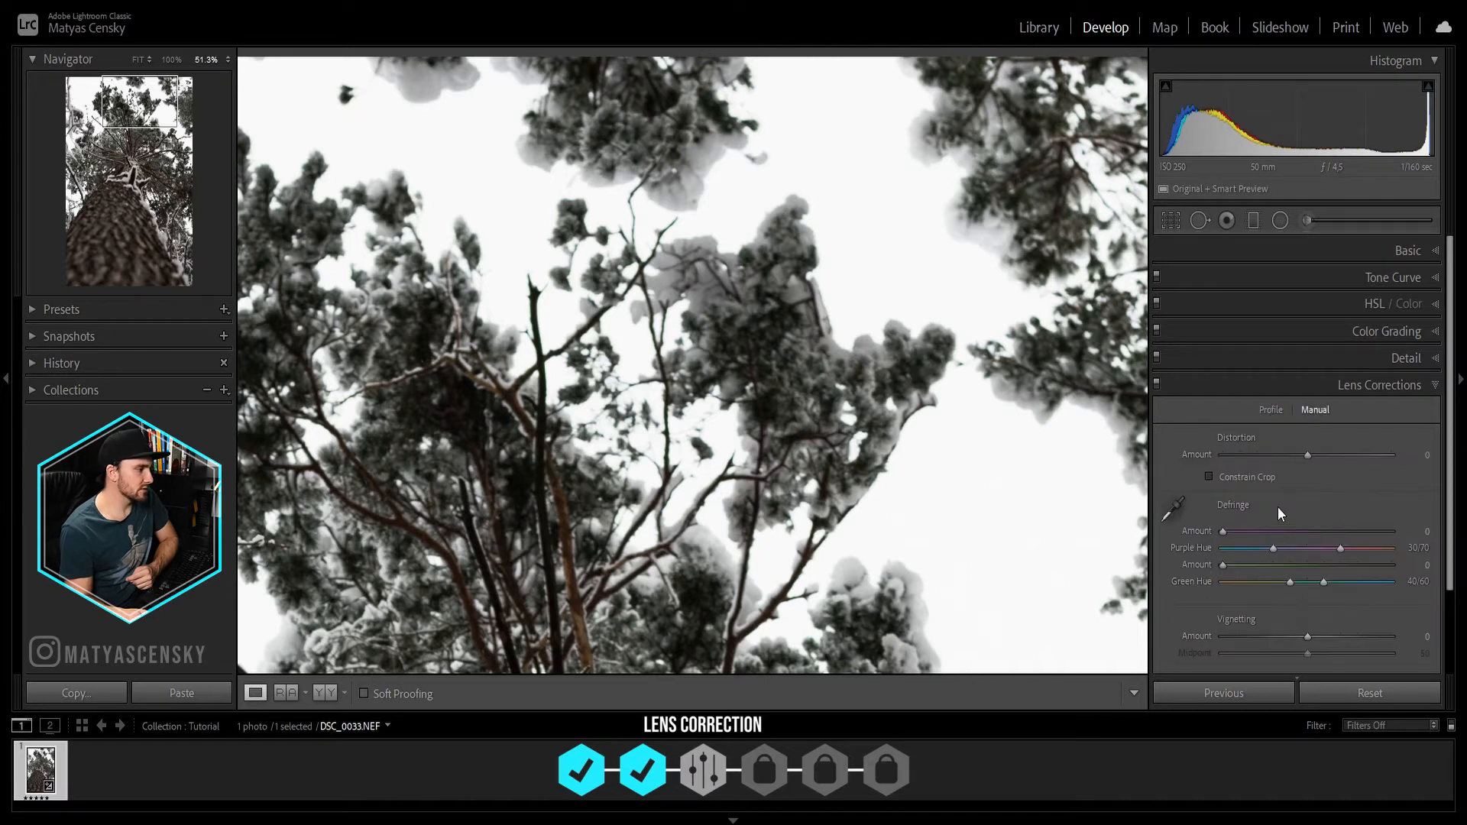
{"action": "left_click", "coordinate": [1174, 508]}
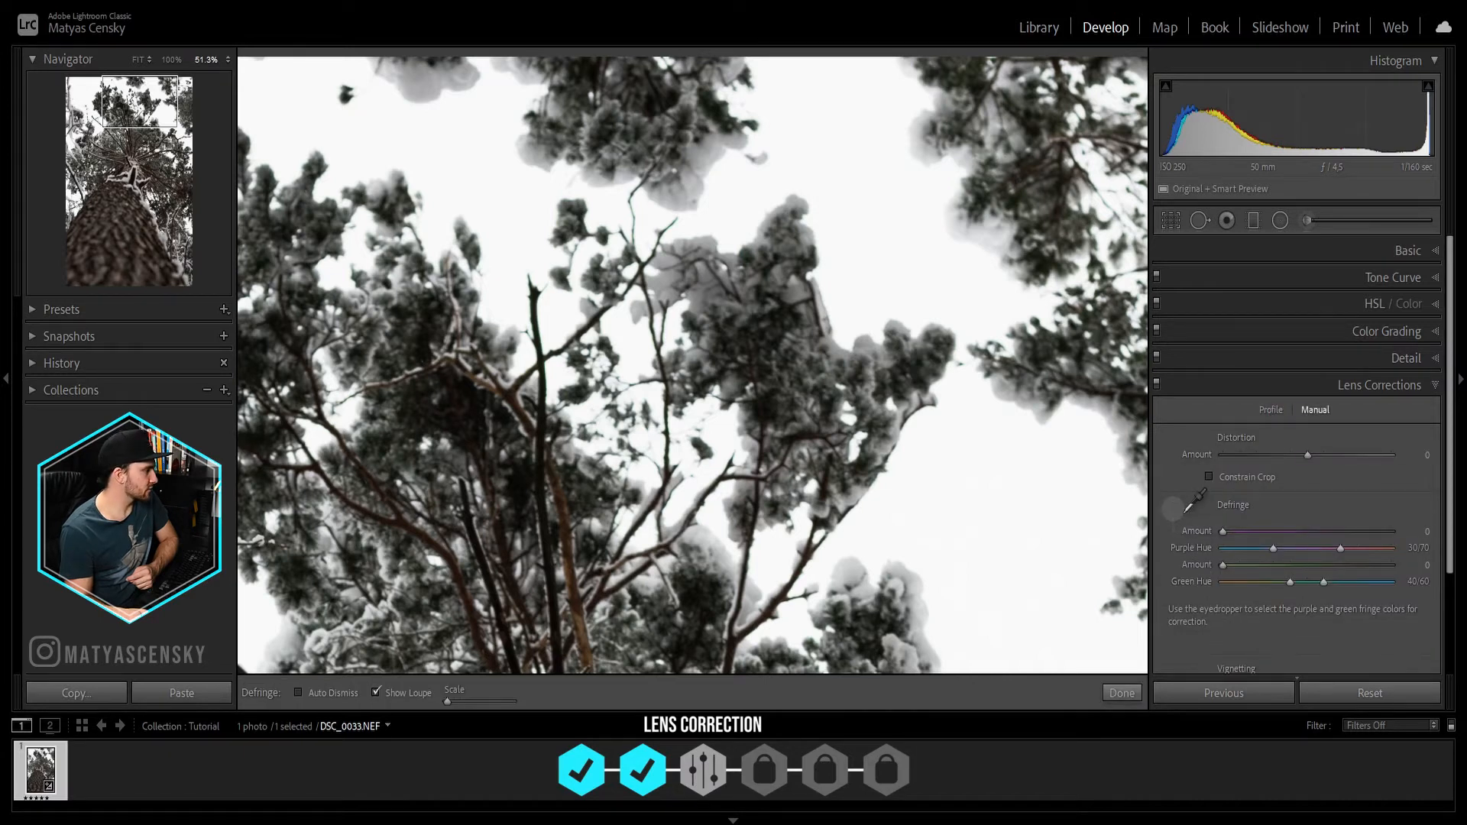
{"action": "left_click", "coordinate": [633, 212]}
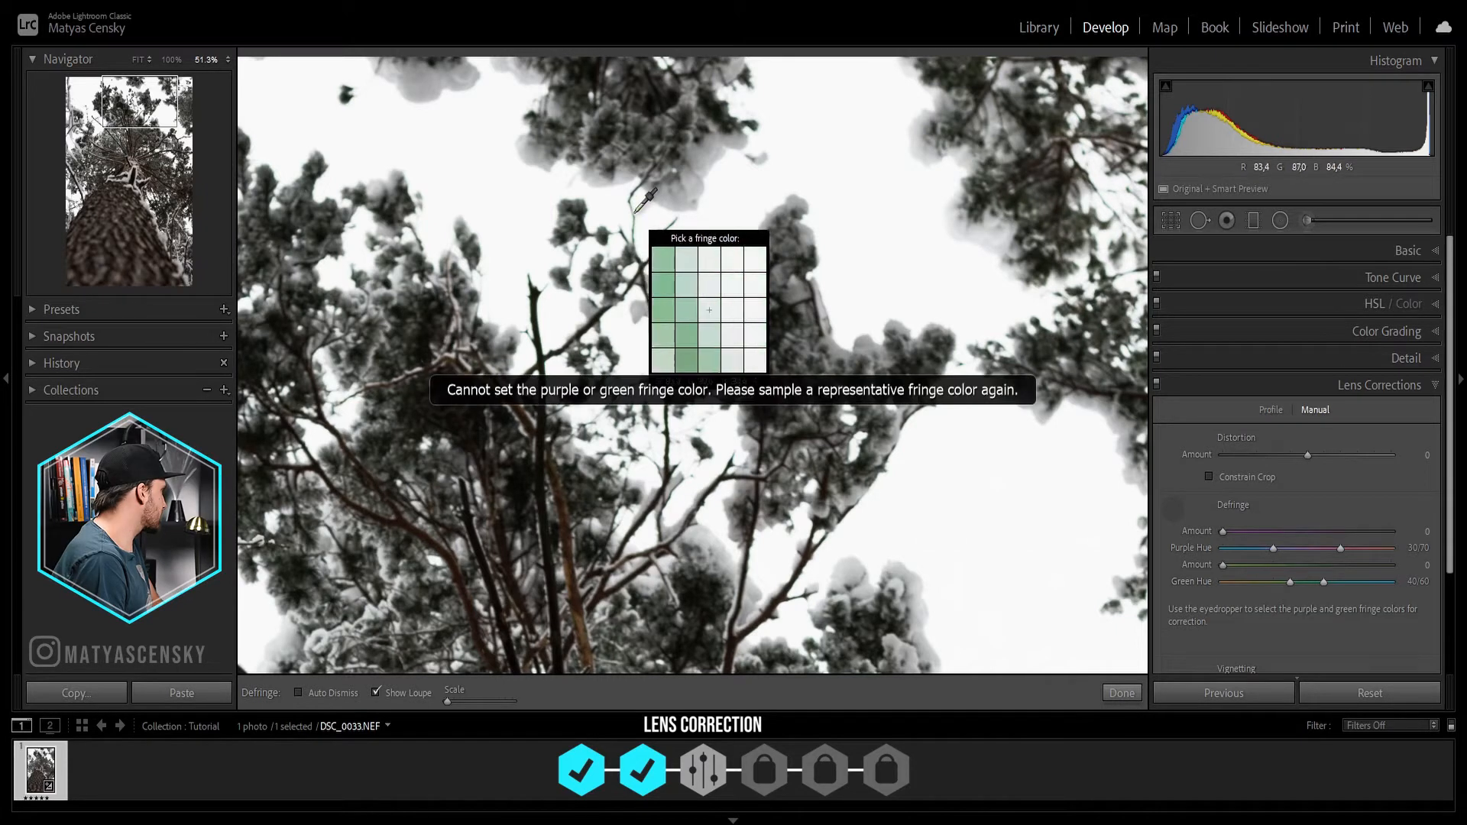
{"action": "left_click", "coordinate": [674, 223]}
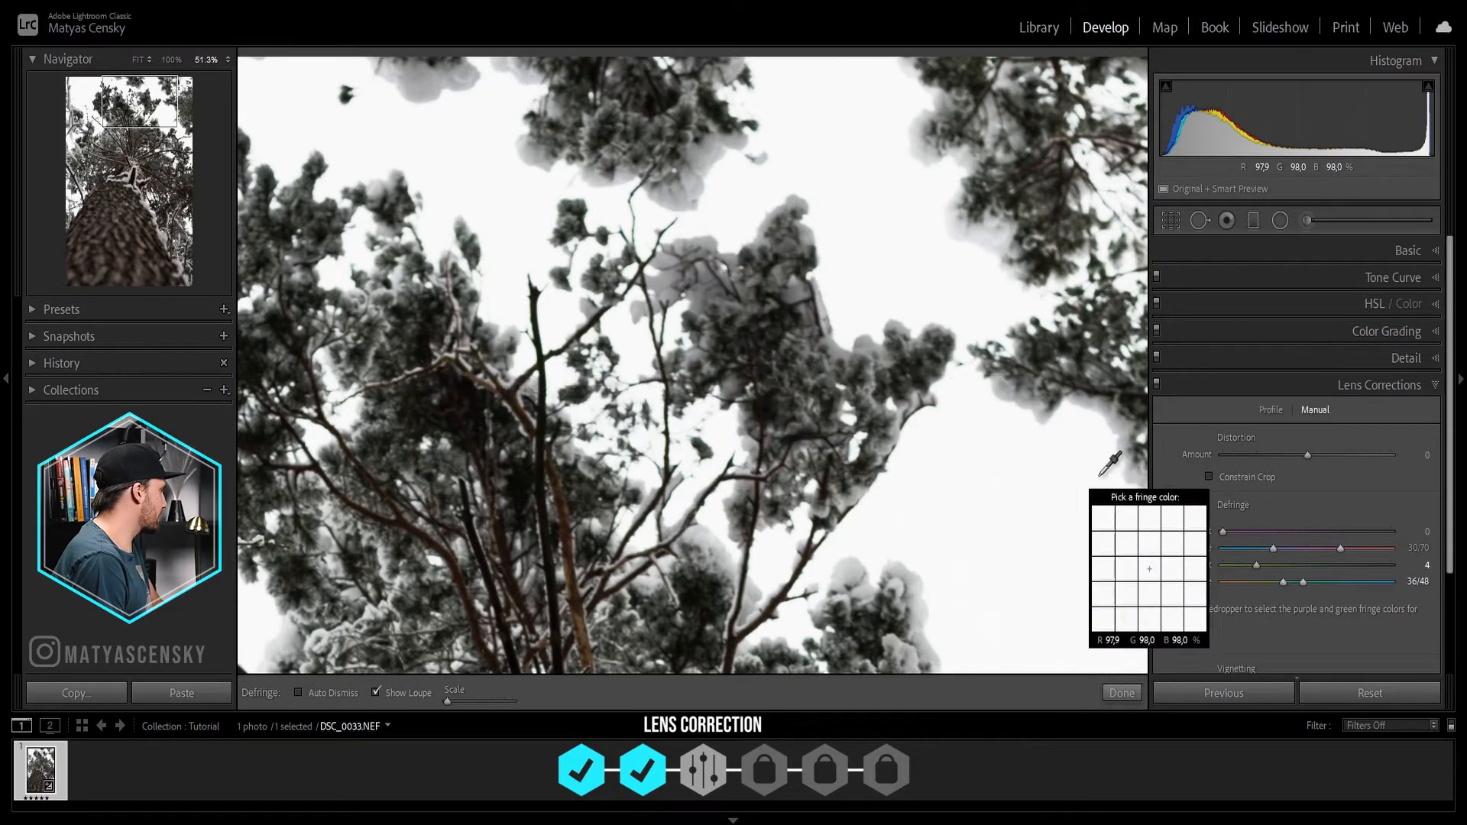
{"action": "left_click", "coordinate": [1167, 517]}
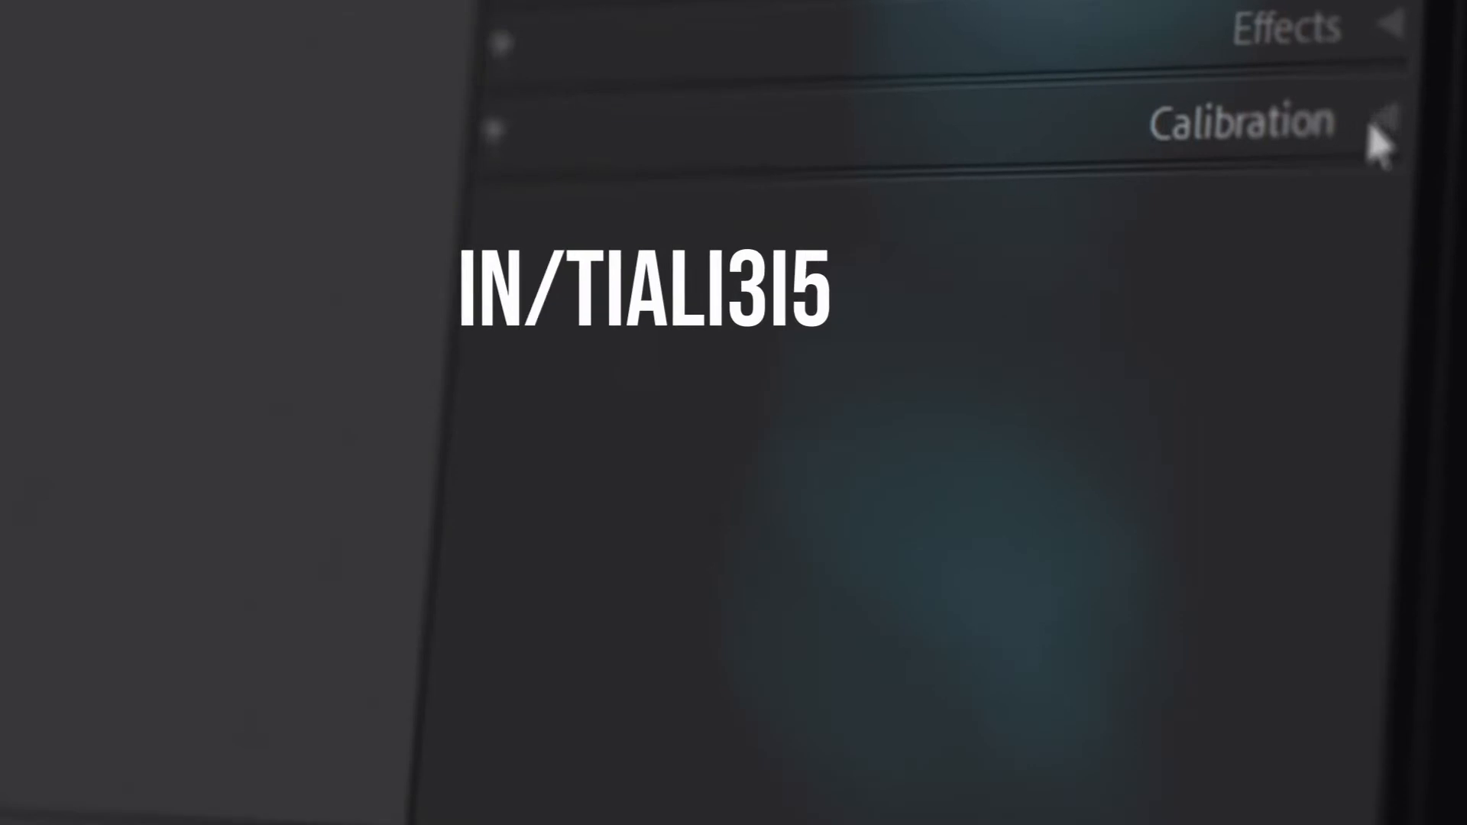
{"action": "left_click", "coordinate": [1372, 137]}
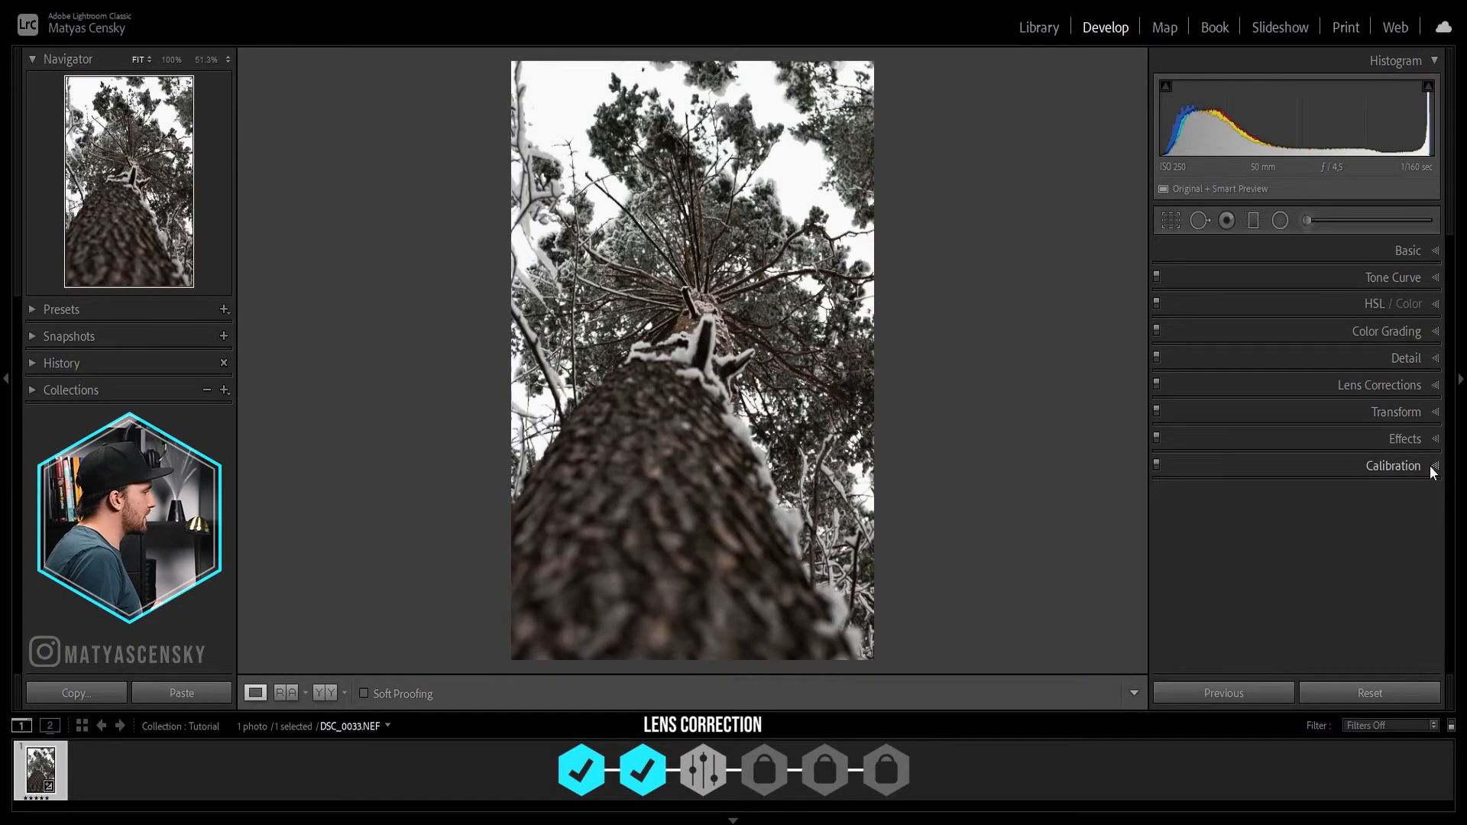
Step: In the camera calibration, set the red primary hue to -55 and the red primary saturation to -47
{"action": "left_click", "coordinate": [1431, 465]}
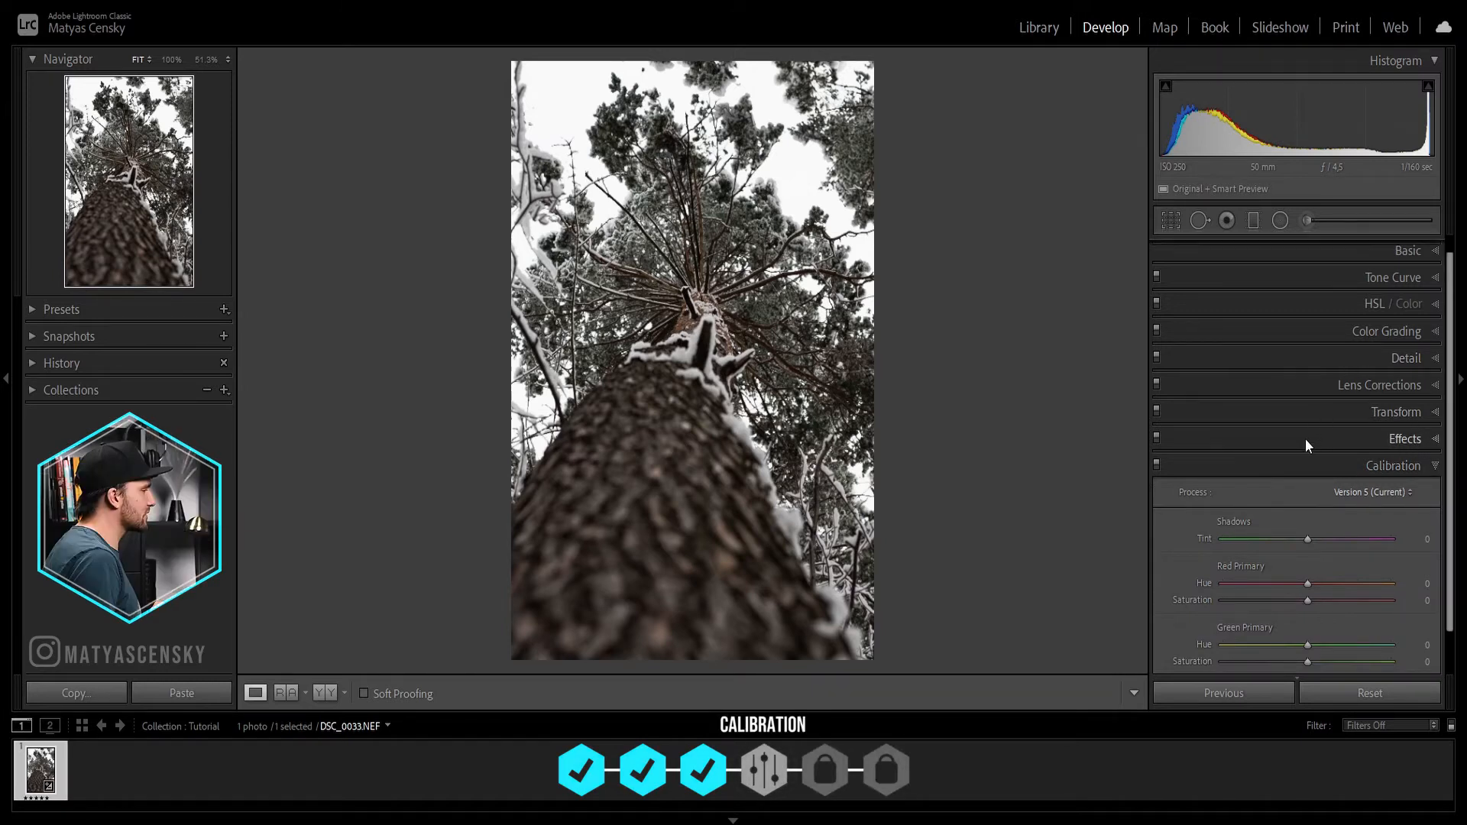
{"action": "scroll", "coordinate": [1305, 439], "scroll_direction": "down", "scroll_amount": 3}
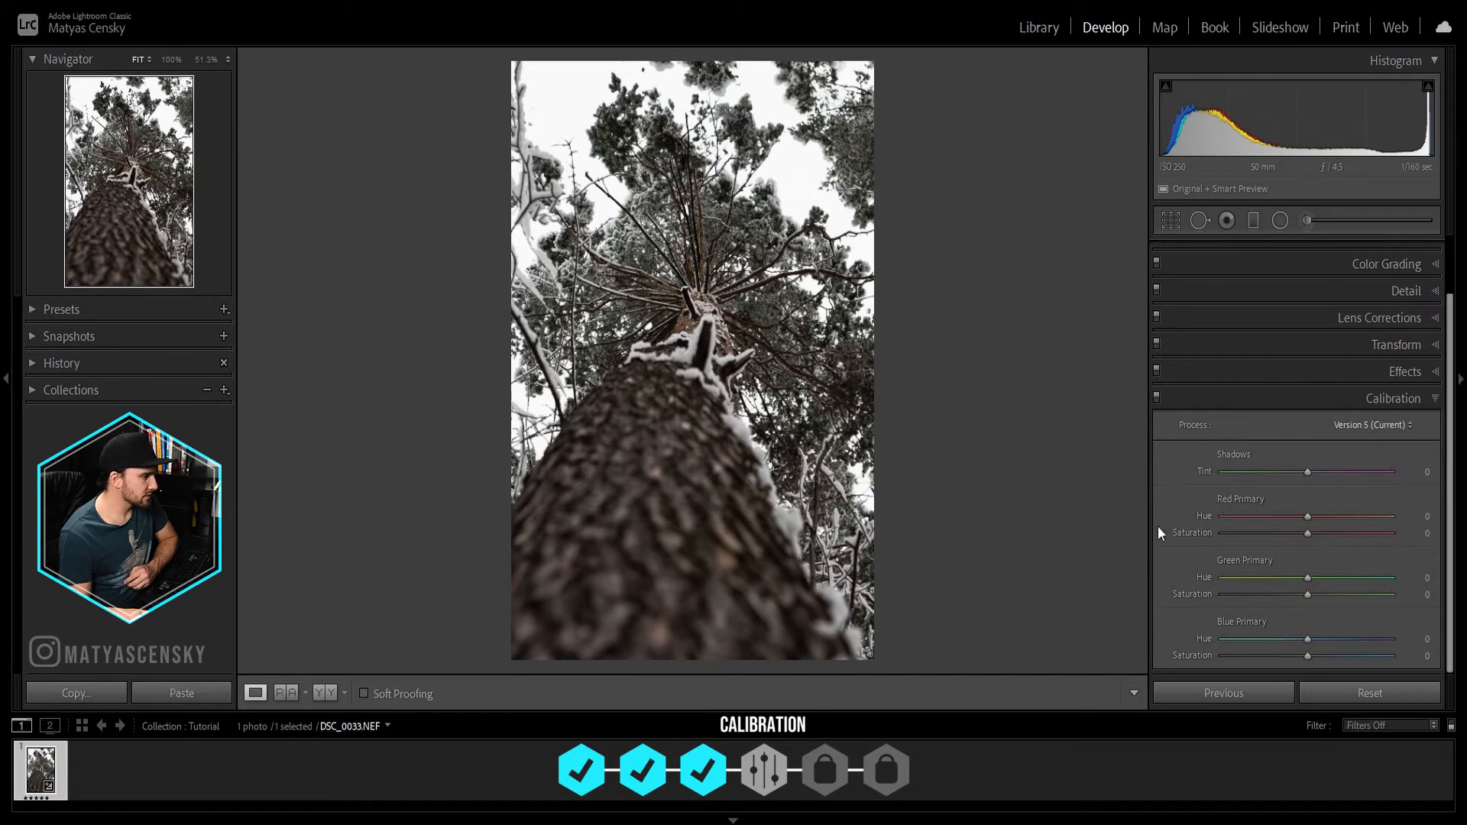
{"action": "left_click_drag", "start_coordinate": [1307, 518], "coordinate": [1229, 516]}
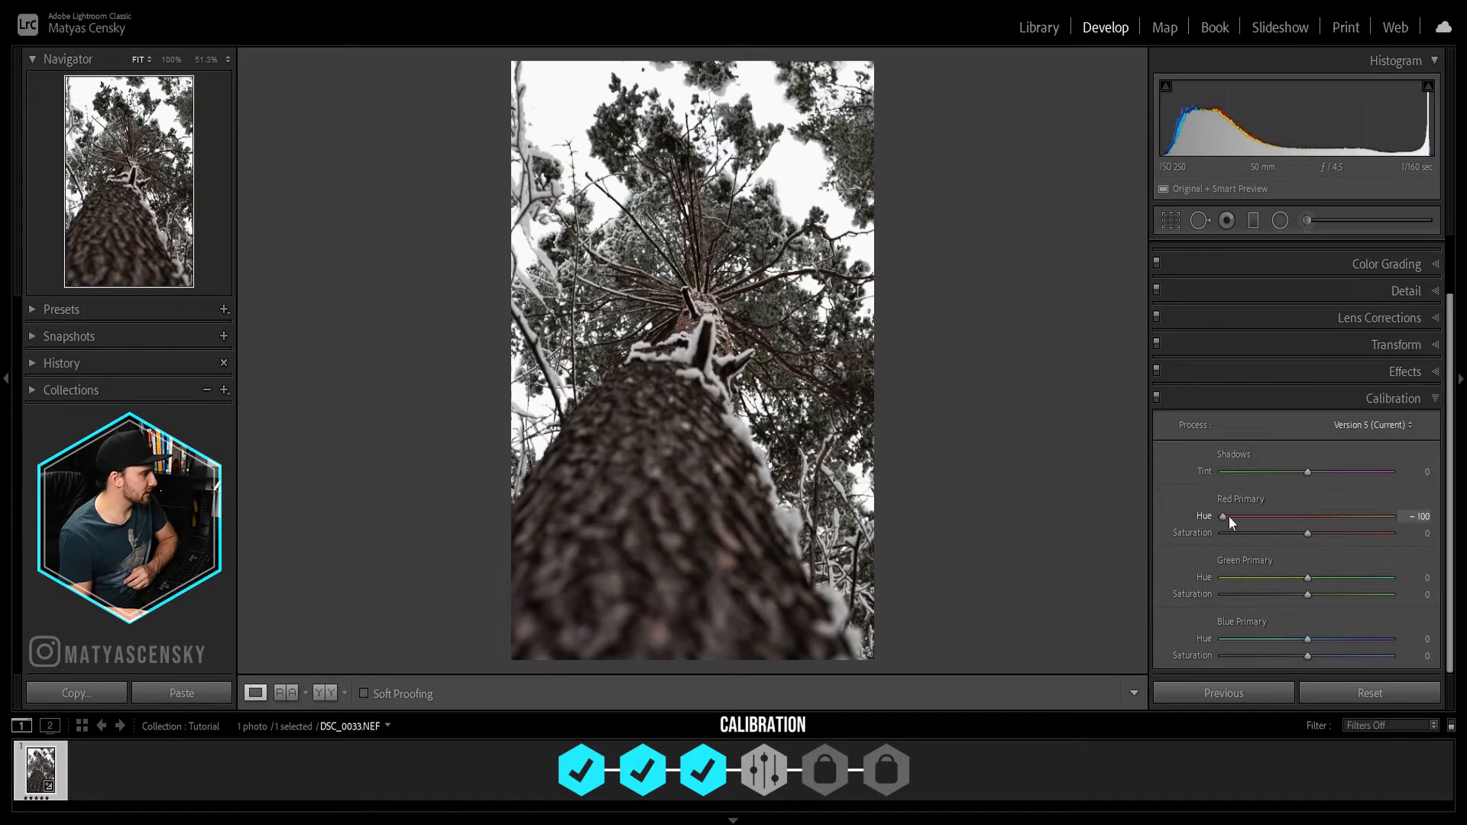
{"action": "left_click_drag", "start_coordinate": [1460, 517], "coordinate": [1253, 510]}
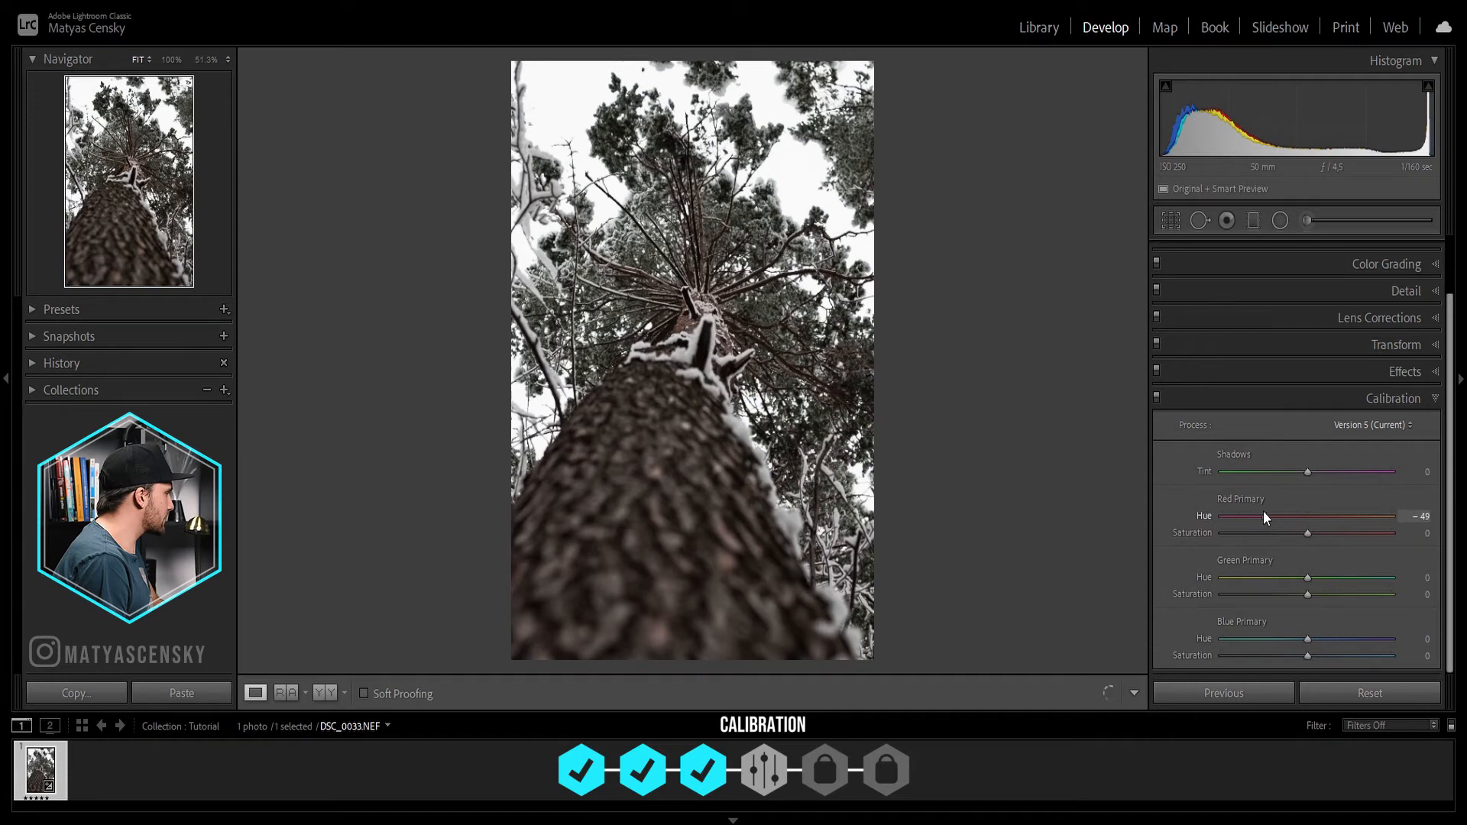
{"action": "left_click_drag", "start_coordinate": [1342, 516], "coordinate": [1255, 517]}
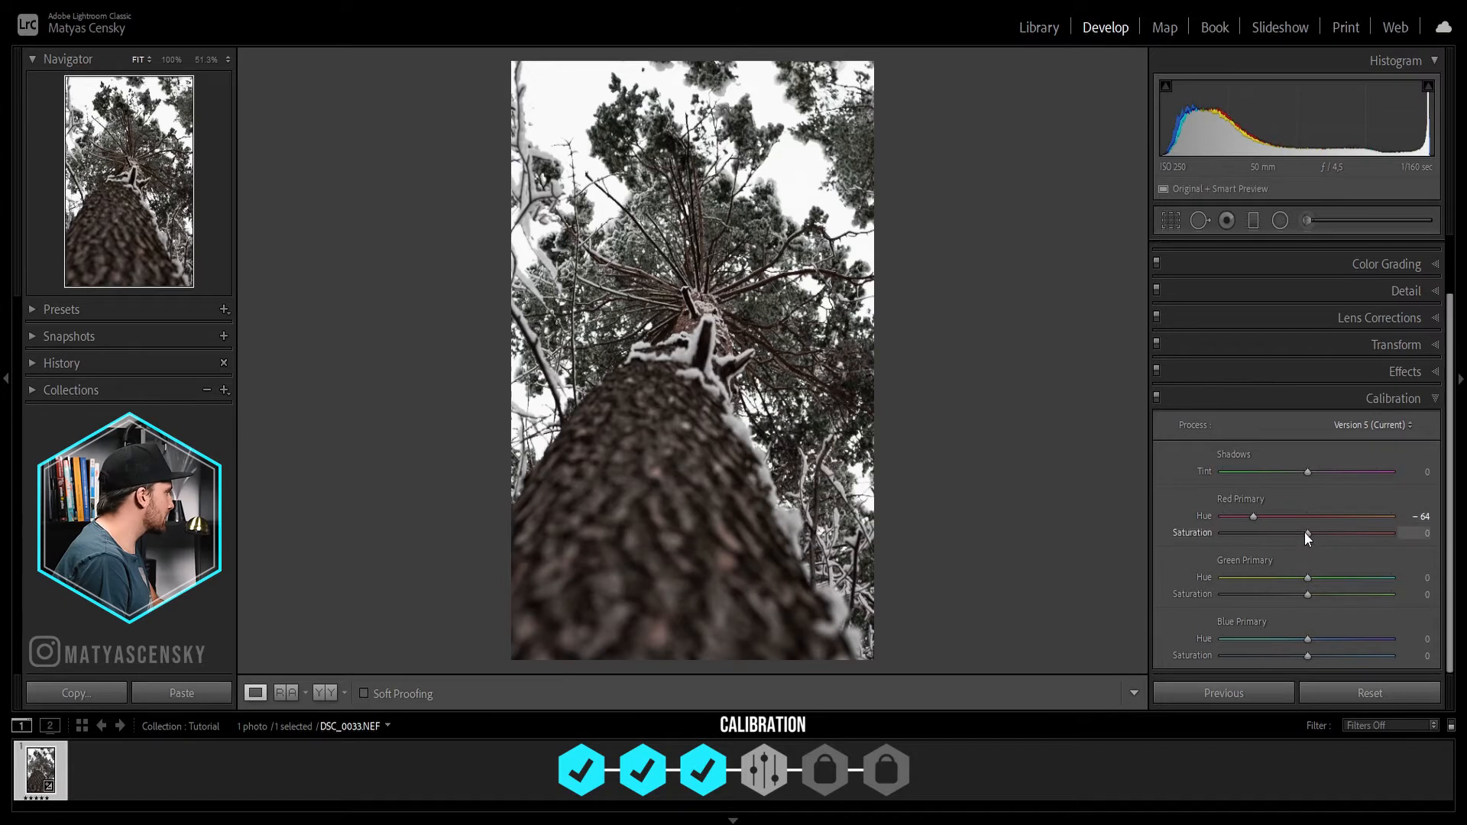
{"action": "mouse_move", "coordinate": [1270, 532]}
{"action": "left_mouse_down"}
{"action": "mouse_move", "coordinate": [1296, 532]}
{"action": "mouse_move", "coordinate": [1264, 532]}
{"action": "left_mouse_up"}
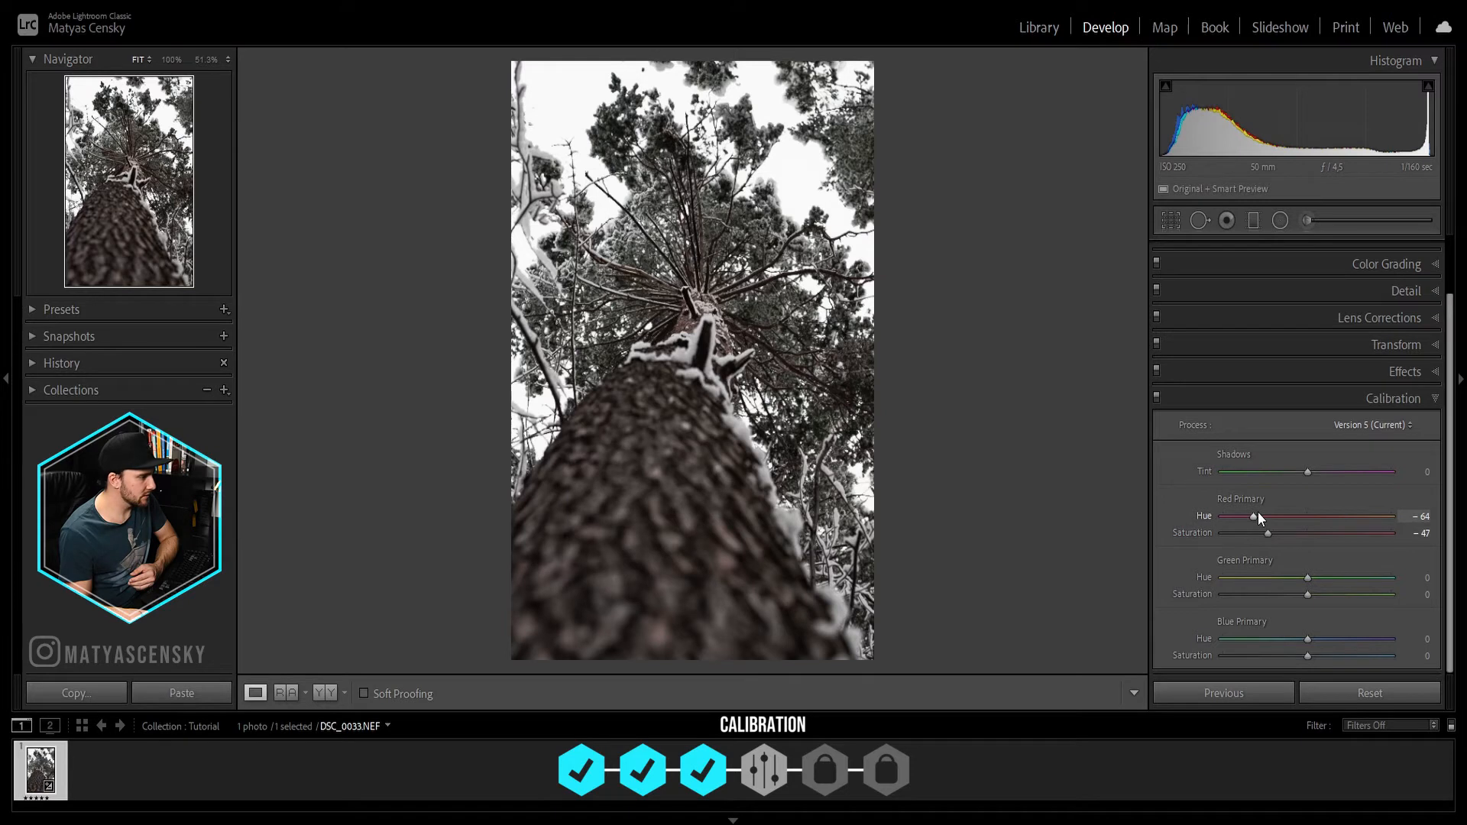
{"action": "left_click_drag", "start_coordinate": [1258, 515], "coordinate": [1264, 515]}
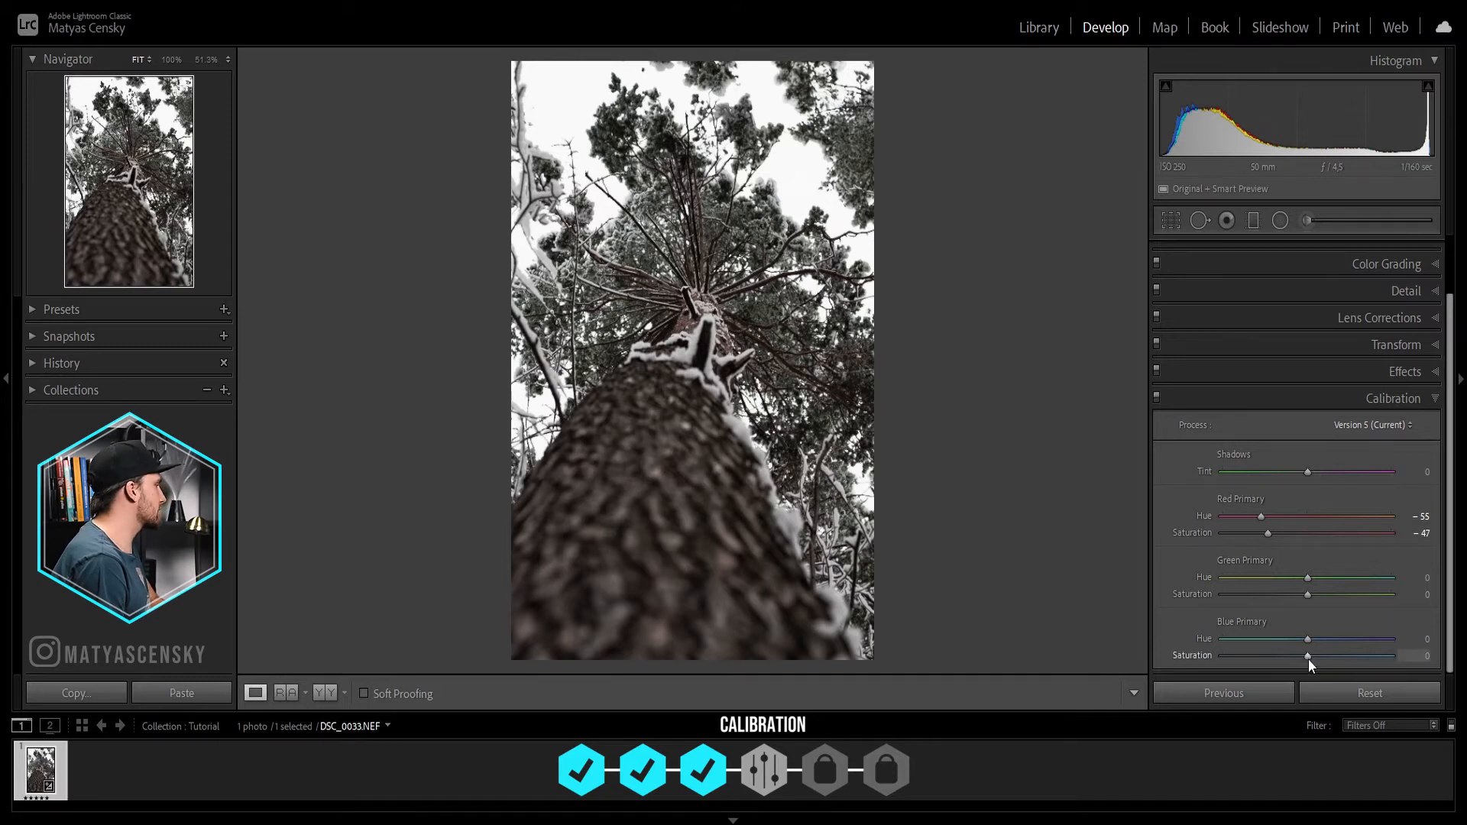
Step: Set the blue primary saturation to +67 and green primary hue to +39, and compare the photo with and without calibration
{"action": "left_click_drag", "start_coordinate": [1307, 655], "coordinate": [1362, 655]}
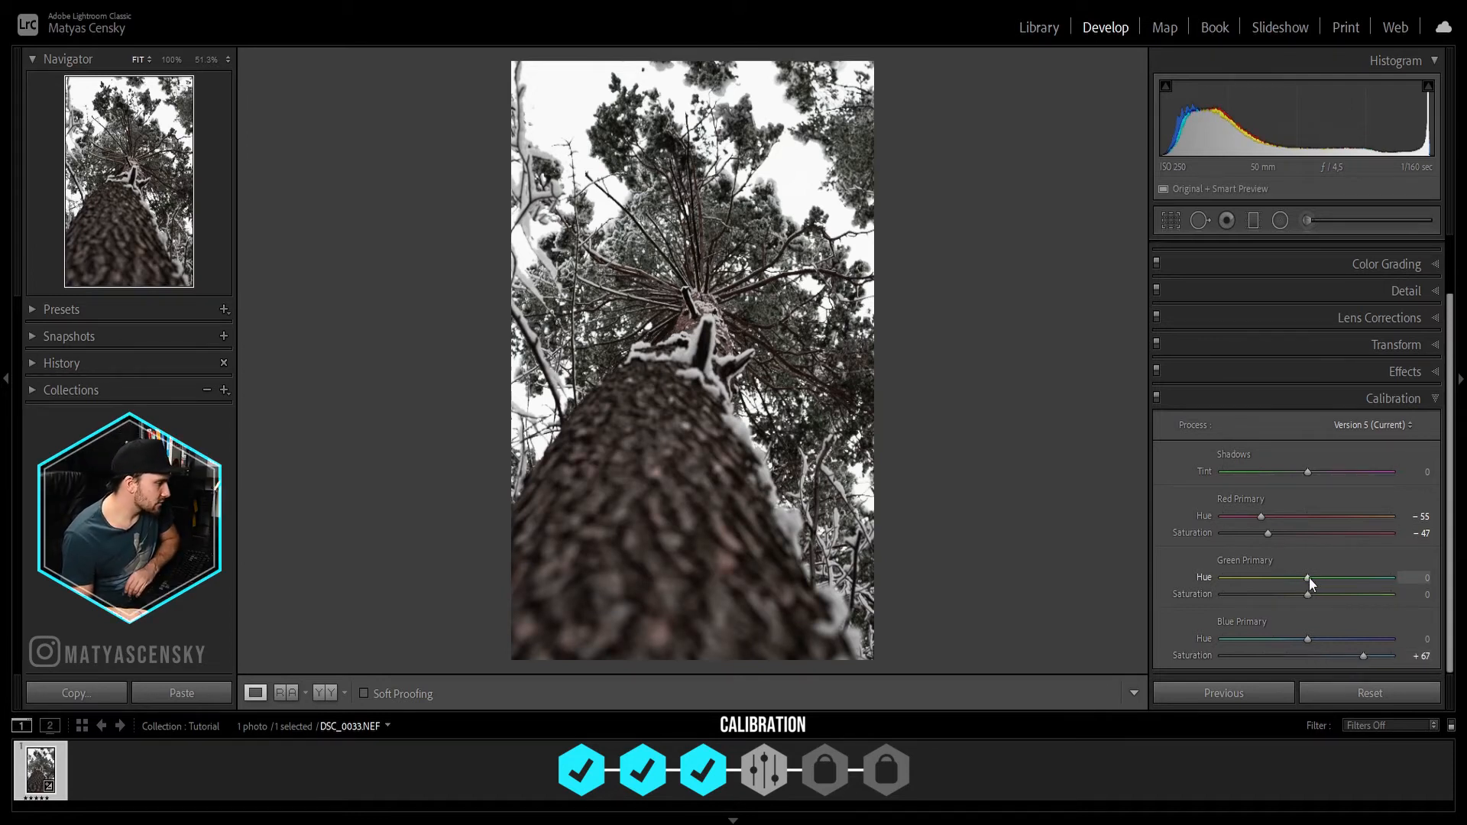
{"action": "left_click_drag", "start_coordinate": [1309, 576], "coordinate": [1350, 579]}
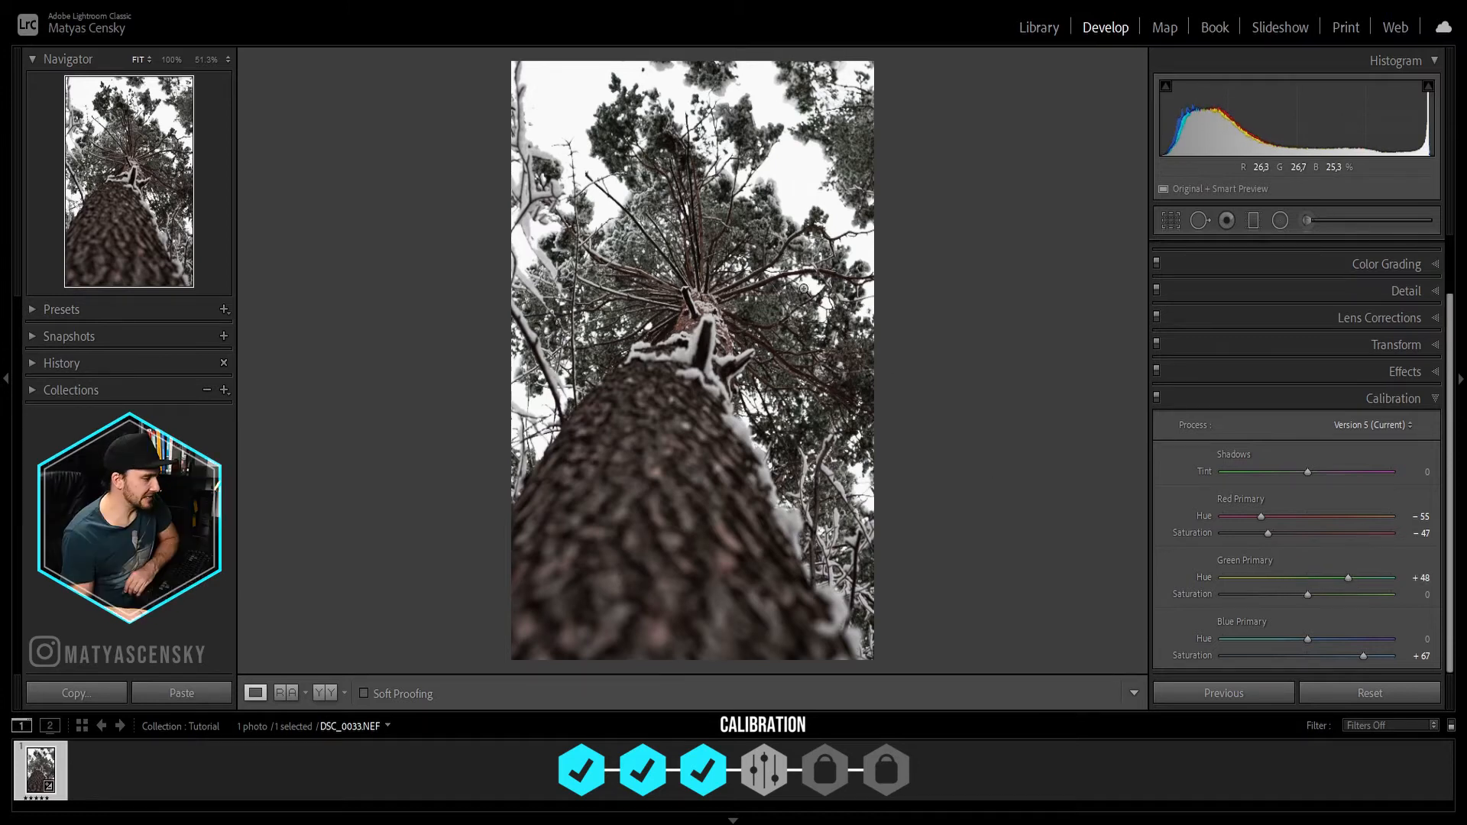
{"action": "mouse_move", "coordinate": [1346, 581]}
{"action": "left_mouse_down"}
{"action": "mouse_move", "coordinate": [1324, 581]}
{"action": "mouse_move", "coordinate": [1339, 580]}
{"action": "left_mouse_up"}
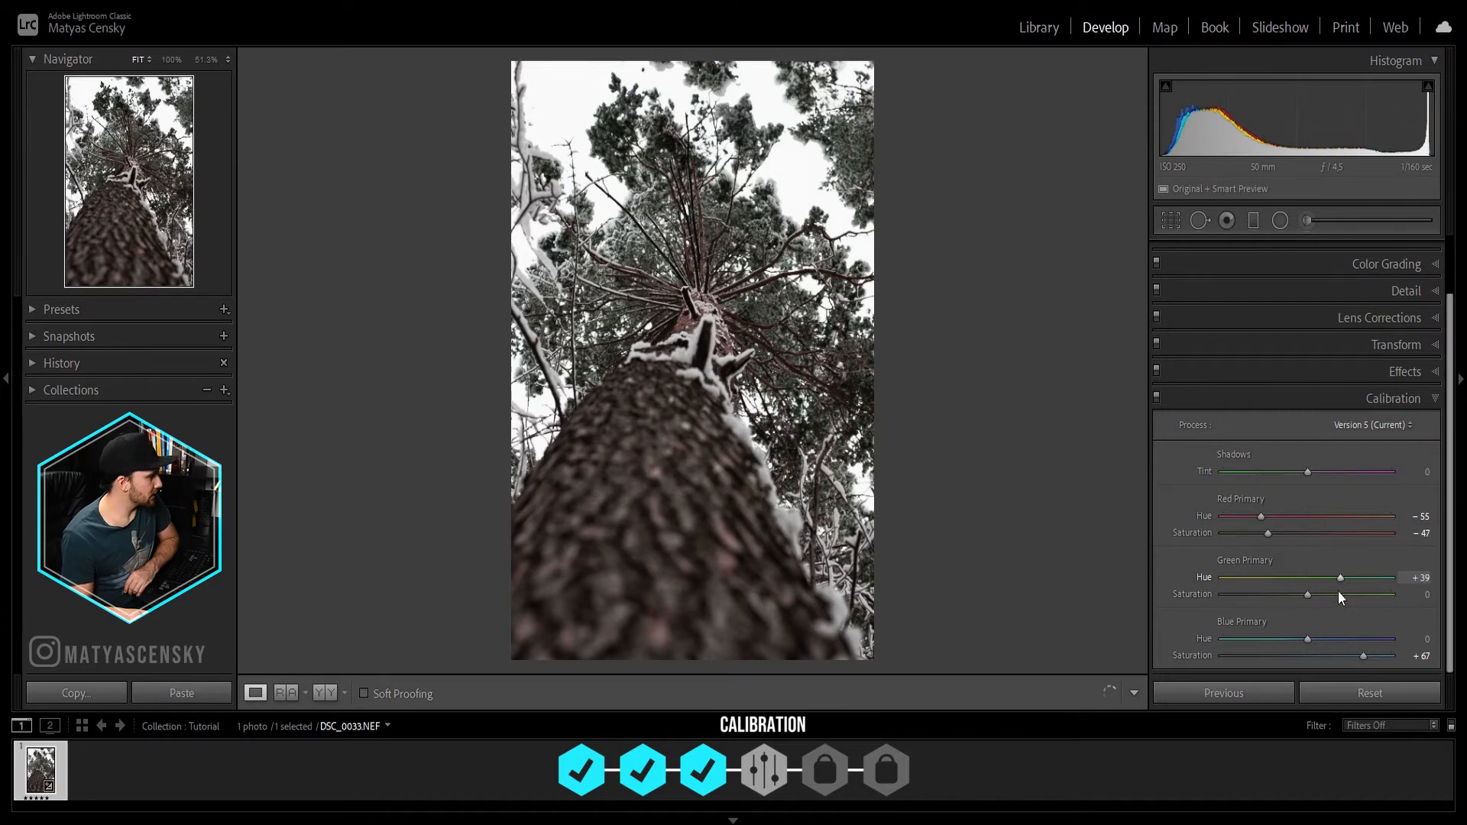
{"action": "left_click", "coordinate": [1156, 396]}
{"action": "left_click", "coordinate": [1155, 396]}
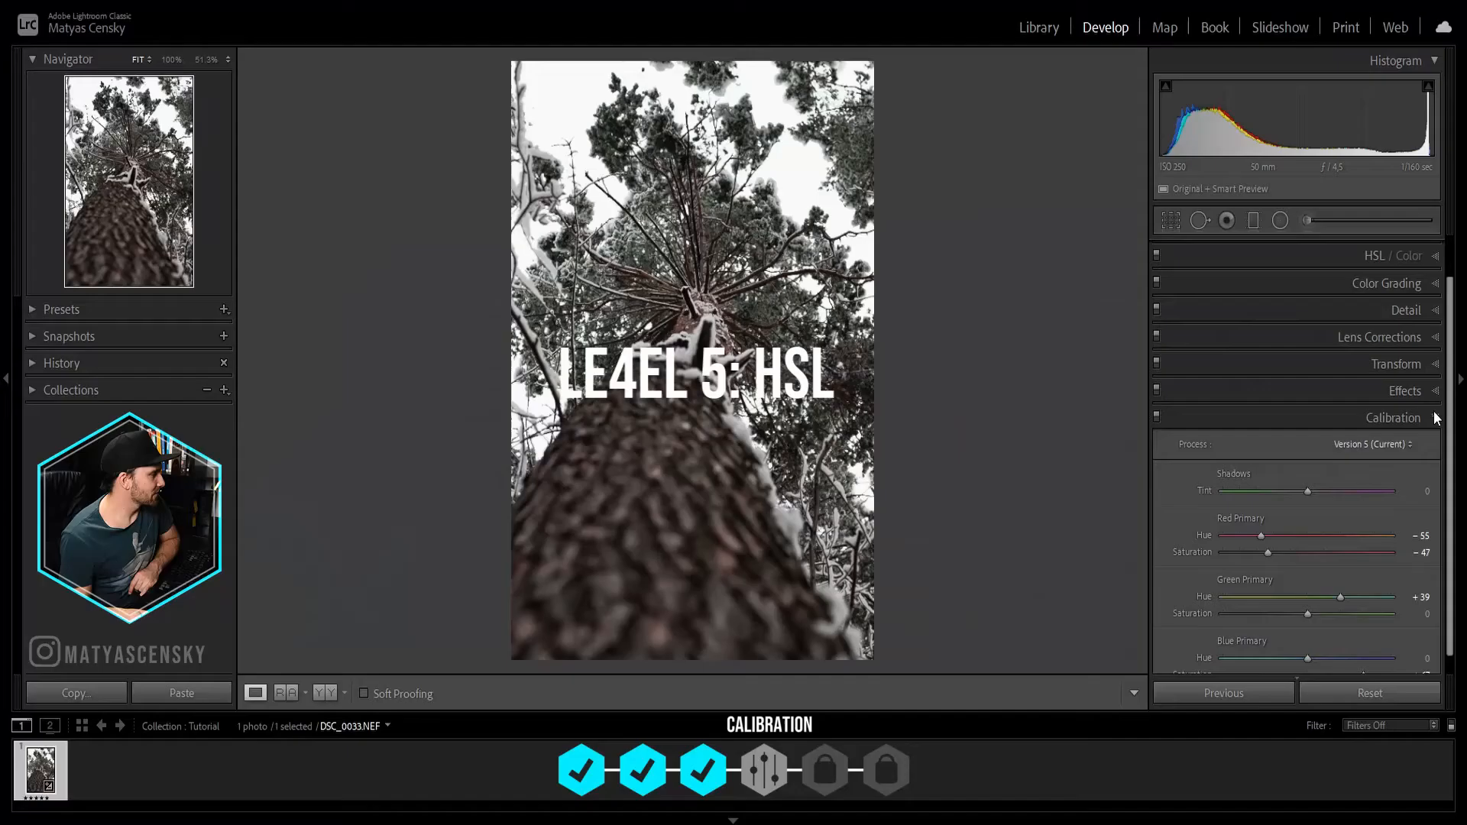
Step: Shift the HSL hues of orange to +10, yellow to +19 and green to +13
{"action": "left_click", "coordinate": [1434, 418]}
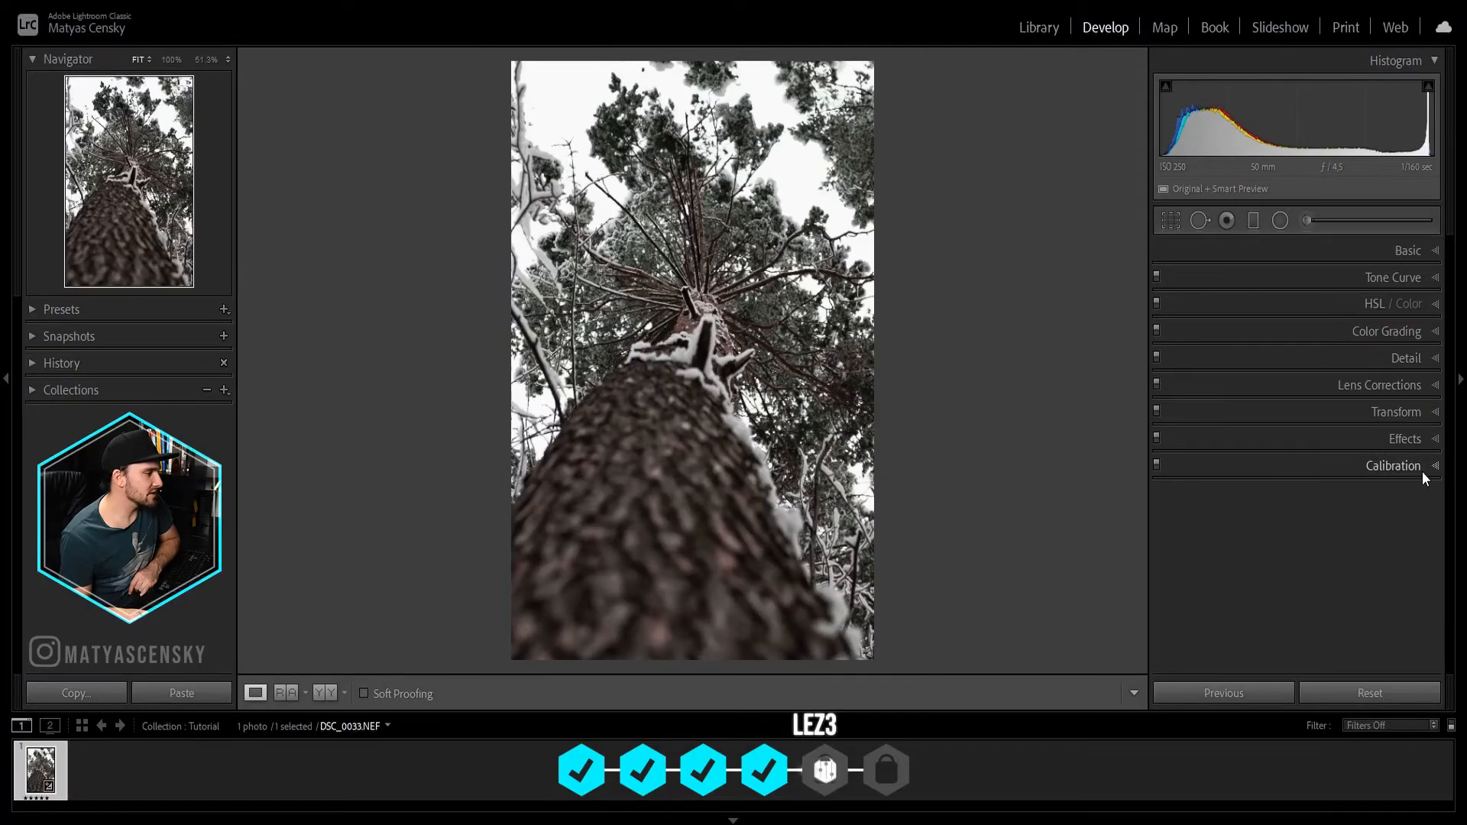
{"action": "left_click", "coordinate": [1435, 308]}
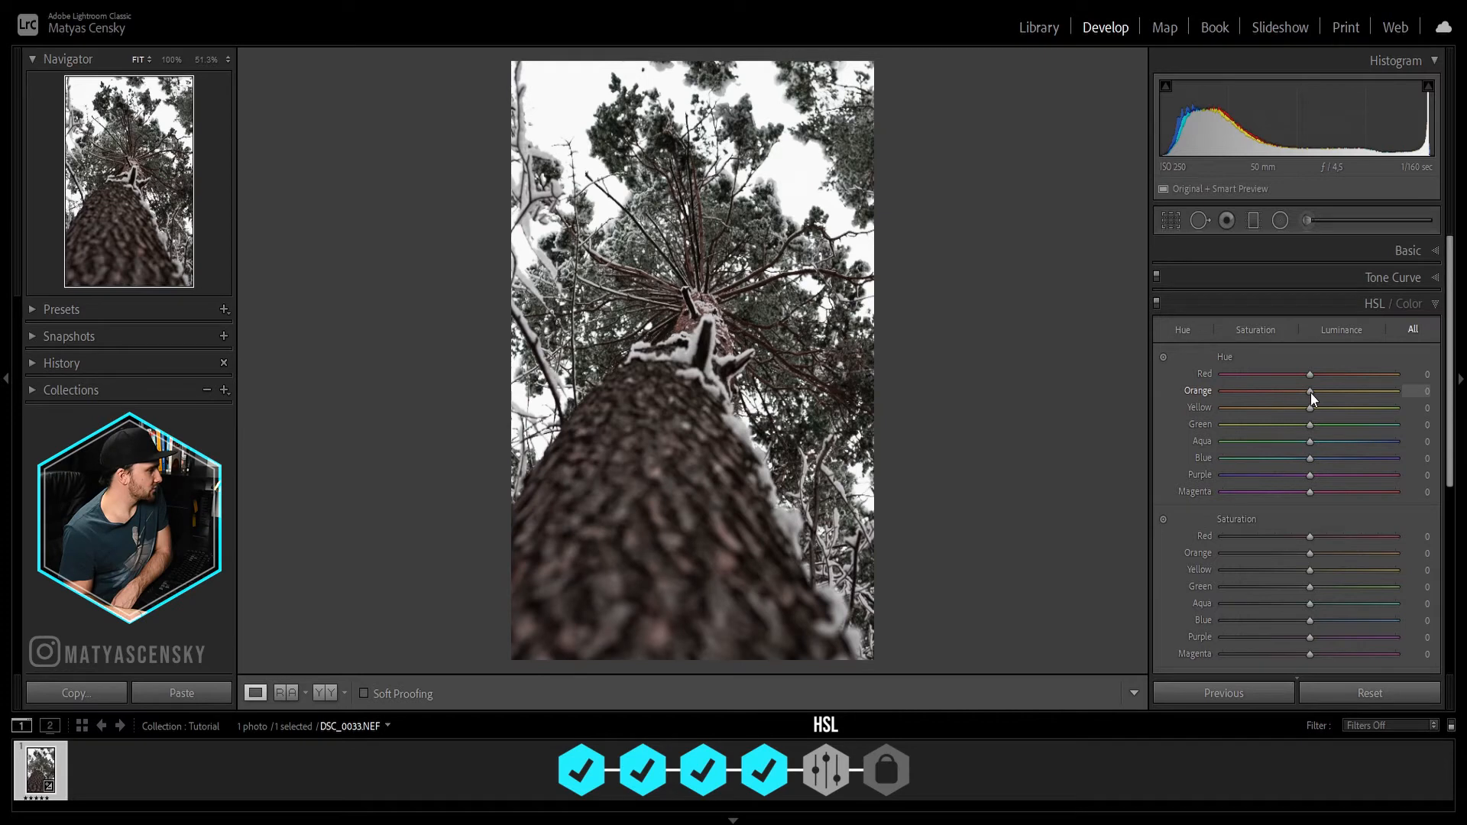
{"action": "left_click_drag", "start_coordinate": [1310, 392], "coordinate": [1321, 424]}
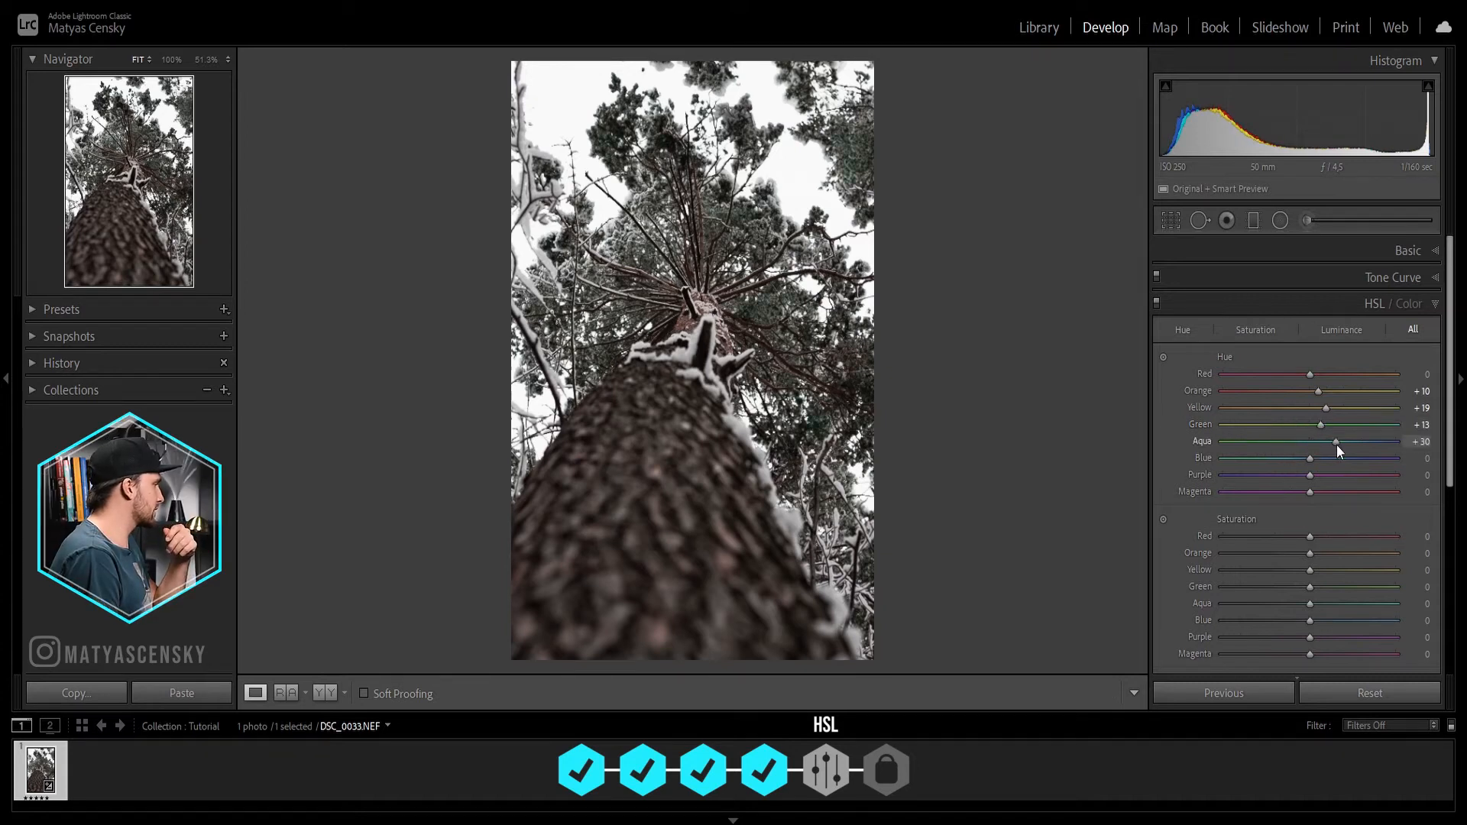
Step: Set the HSL saturation of orange to +30, yellow to +11, green to -57, aqua to -18, purple to -71 and magenta to -52
{"action": "scroll", "coordinate": [1326, 444], "scroll_direction": "down", "scroll_amount": 3}
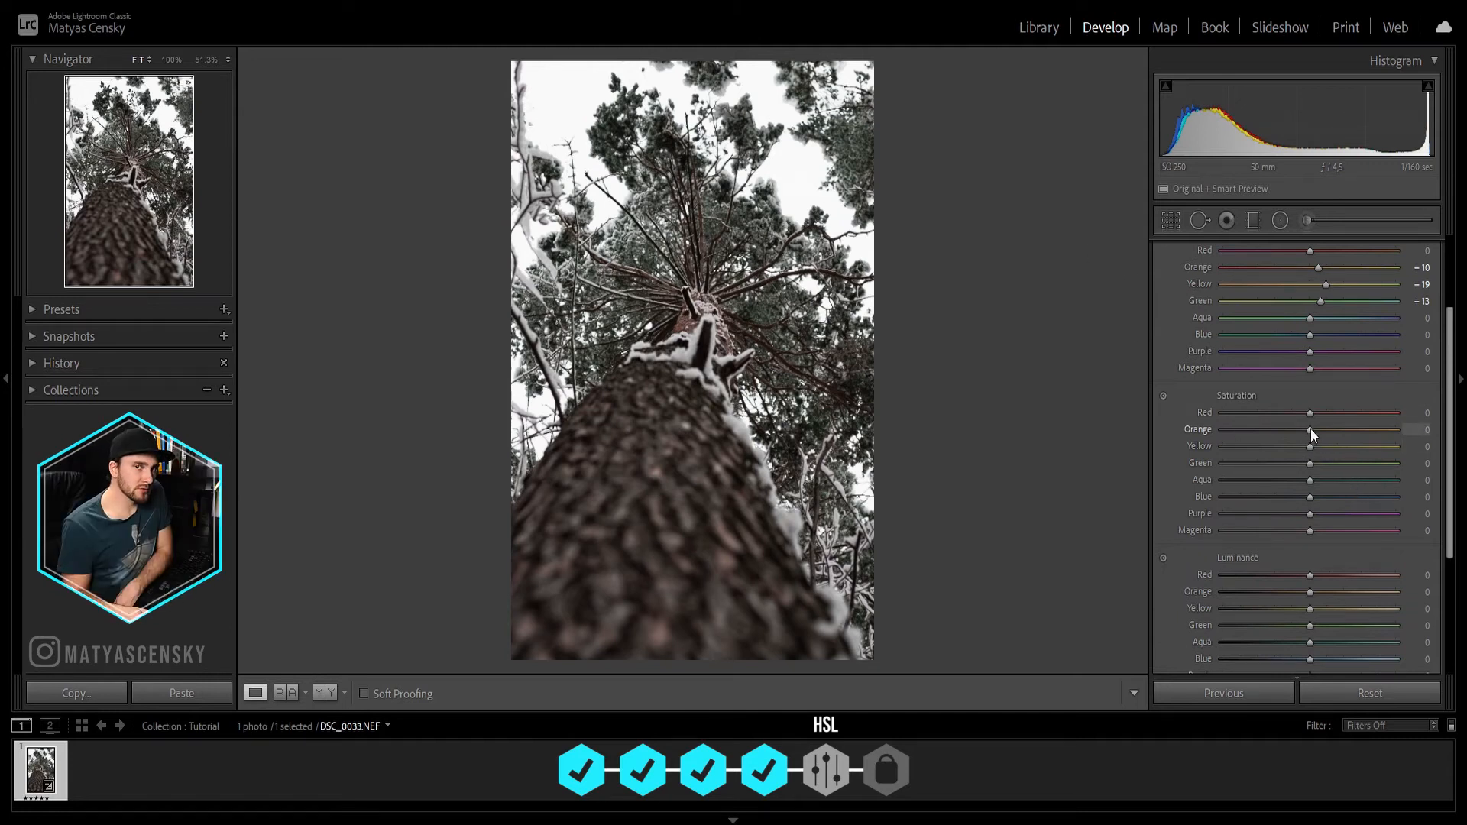
{"action": "left_click_drag", "start_coordinate": [1310, 429], "coordinate": [1336, 428]}
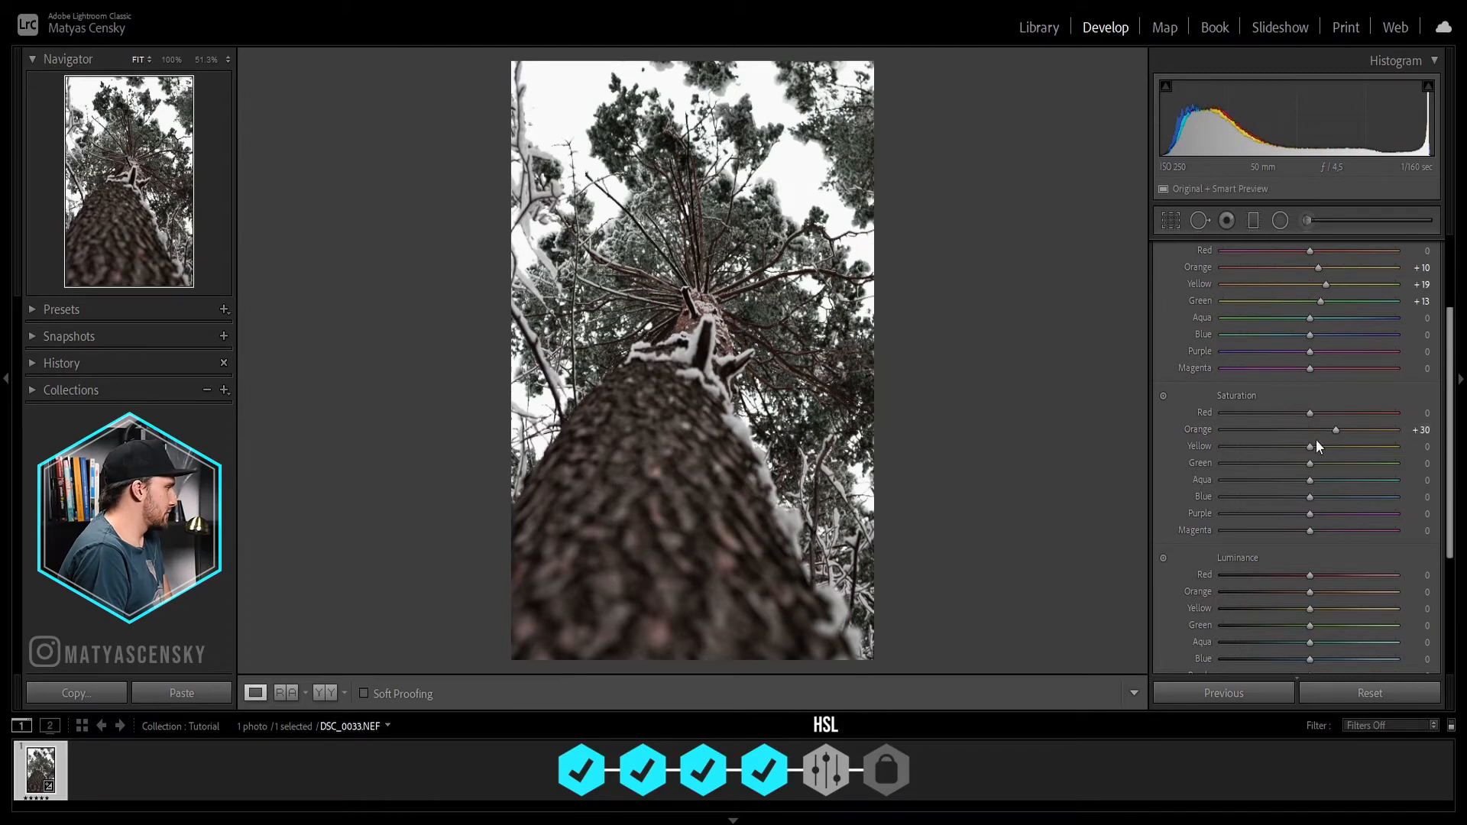
{"action": "left_click_drag", "start_coordinate": [1311, 447], "coordinate": [1323, 447]}
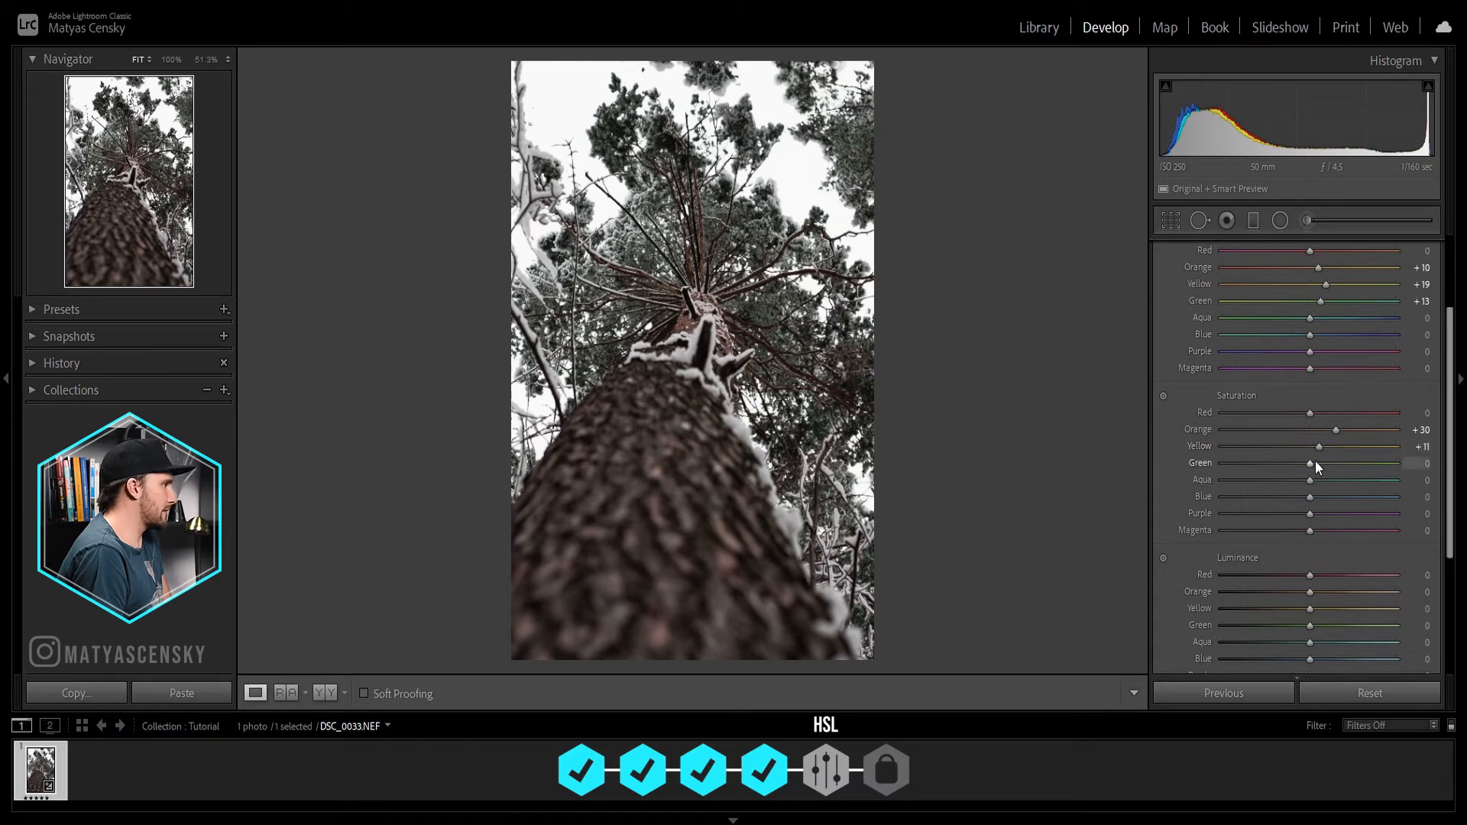
{"action": "left_click_drag", "start_coordinate": [1310, 465], "coordinate": [1225, 451]}
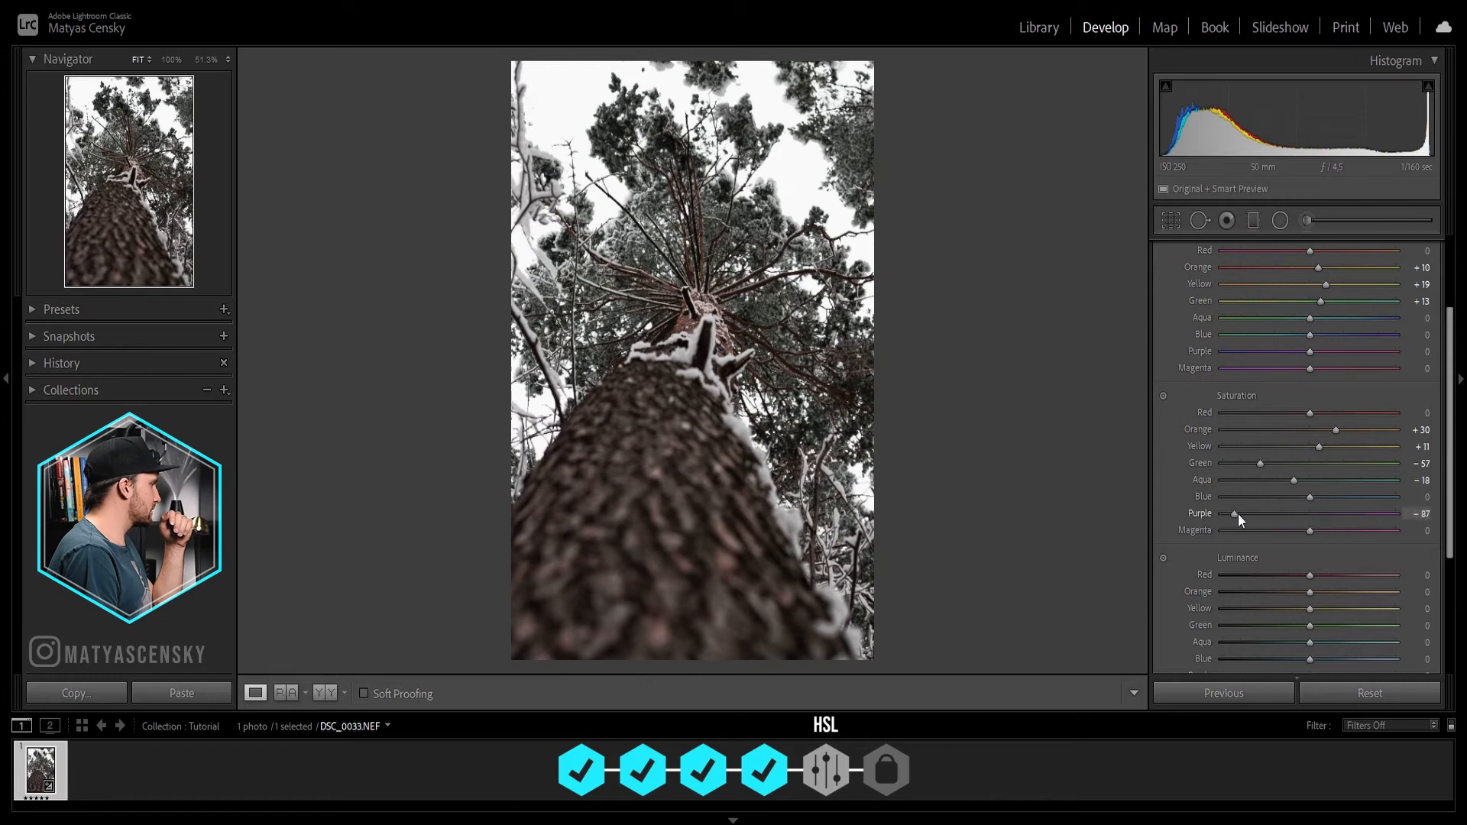
{"action": "left_click_drag", "start_coordinate": [1304, 530], "coordinate": [1263, 530]}
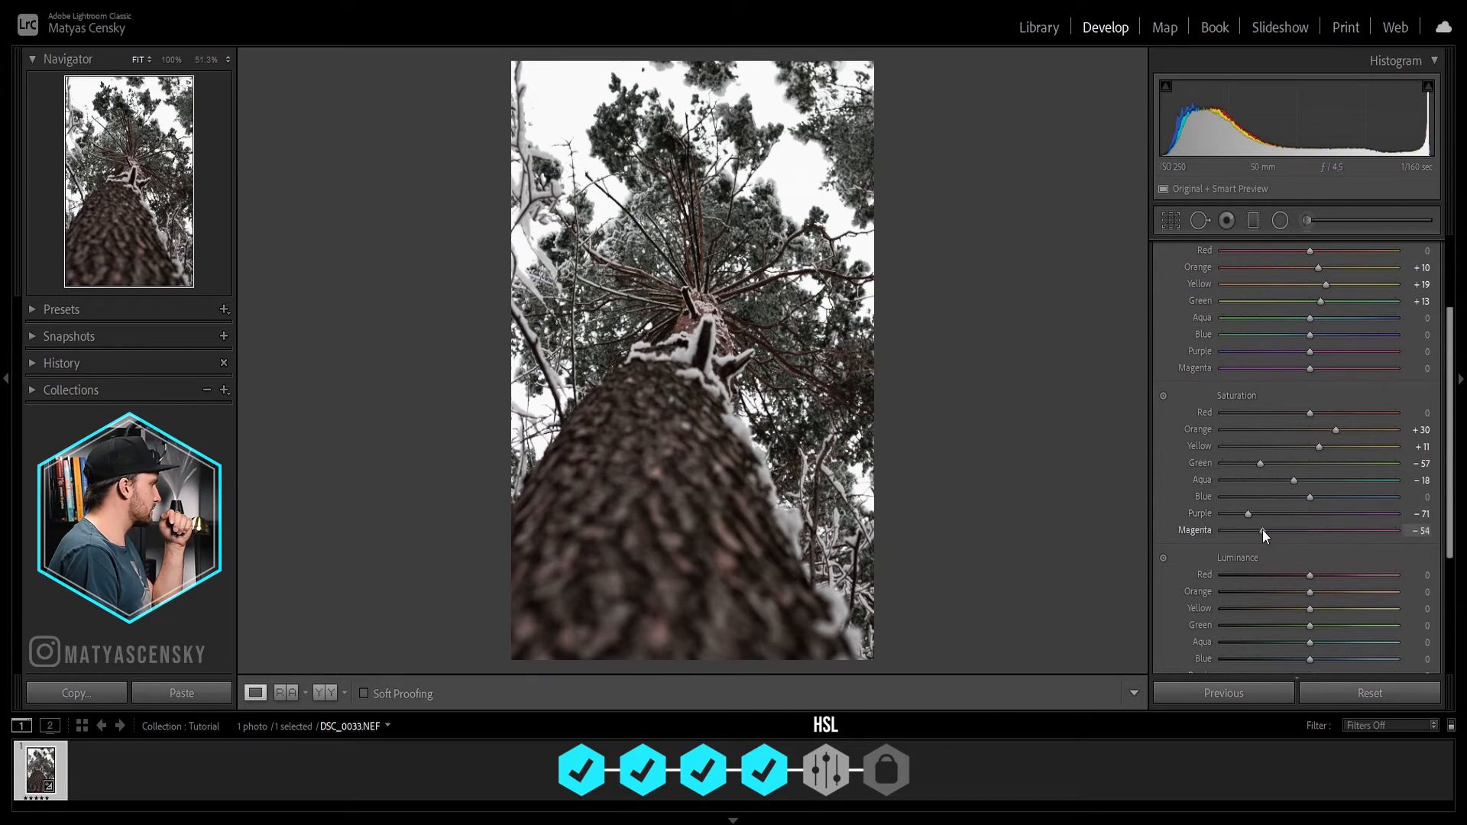
{"action": "left_click_drag", "start_coordinate": [1366, 529], "coordinate": [1265, 529]}
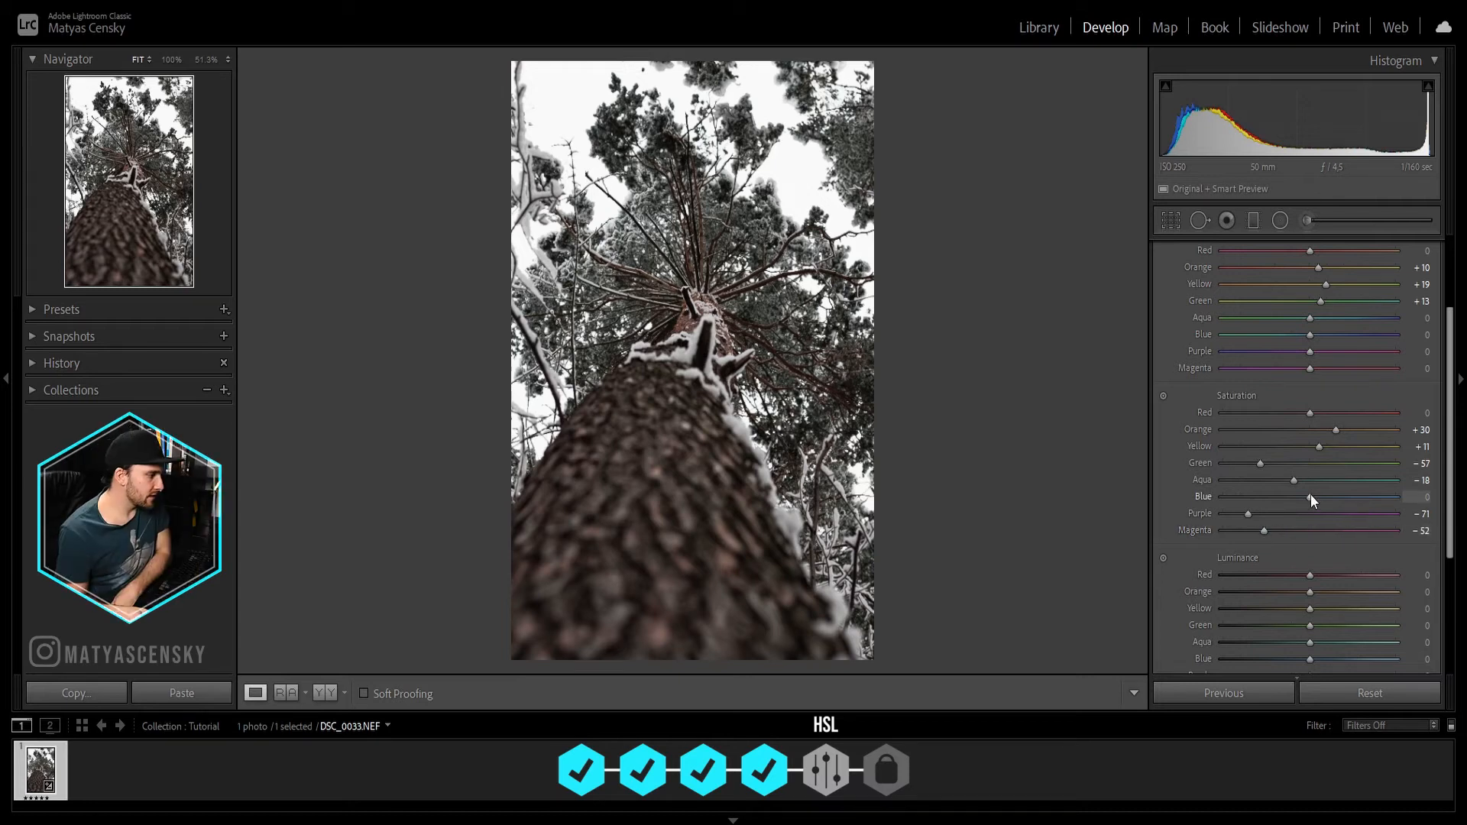
Step: Set the HSL luminance of orange to +7 and yellow to +28, and raise the green luminance
{"action": "scroll", "coordinate": [1310, 494], "scroll_direction": "down", "scroll_amount": 2}
{"action": "scroll", "coordinate": [1310, 489], "scroll_direction": "down", "scroll_amount": 2}
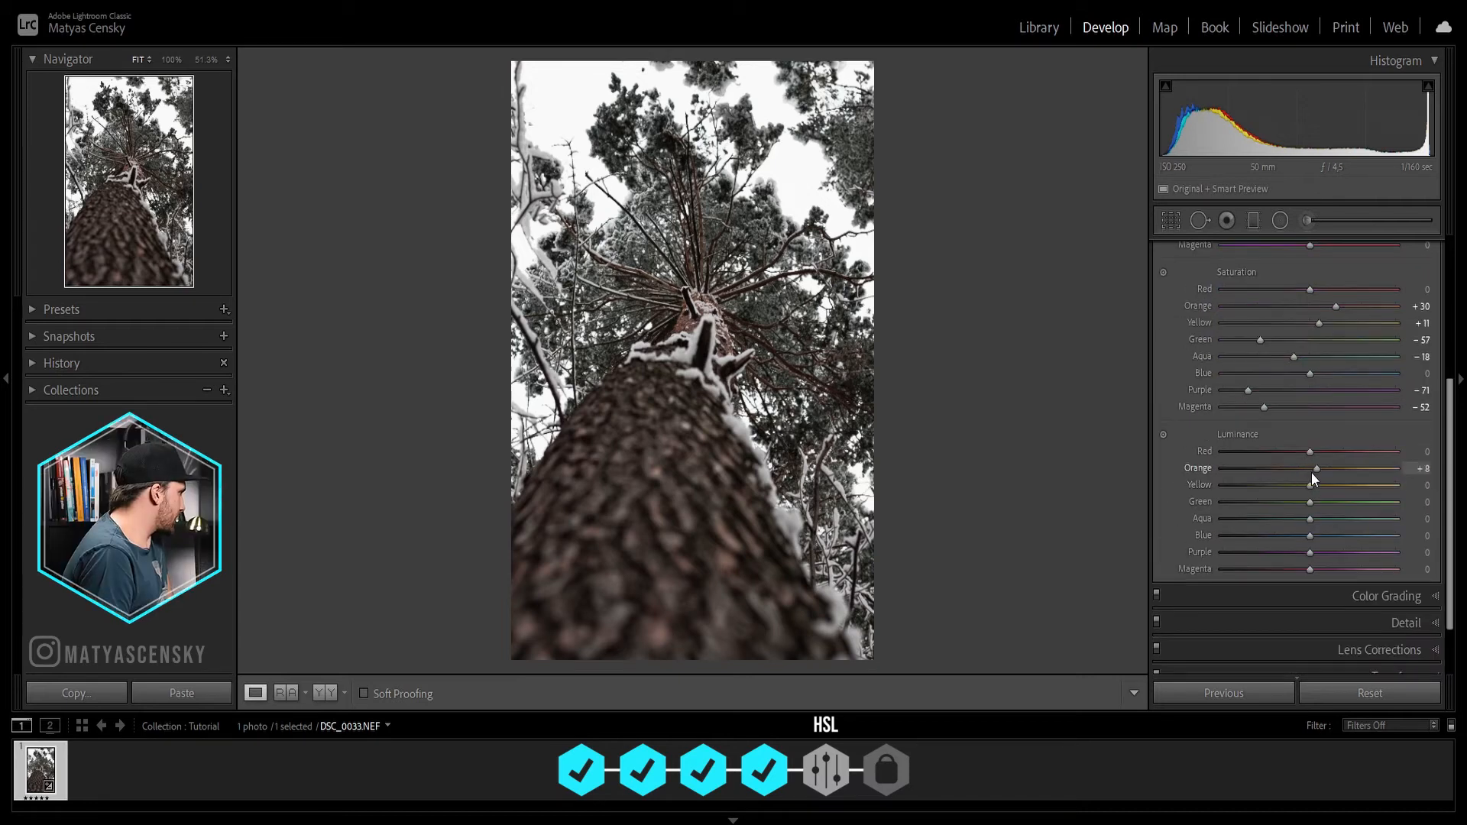
{"action": "mouse_move", "coordinate": [1301, 472]}
{"action": "left_mouse_down"}
{"action": "mouse_move", "coordinate": [1276, 473]}
{"action": "mouse_move", "coordinate": [1337, 474]}
{"action": "mouse_move", "coordinate": [1292, 473]}
{"action": "mouse_move", "coordinate": [1308, 472]}
{"action": "left_mouse_up"}
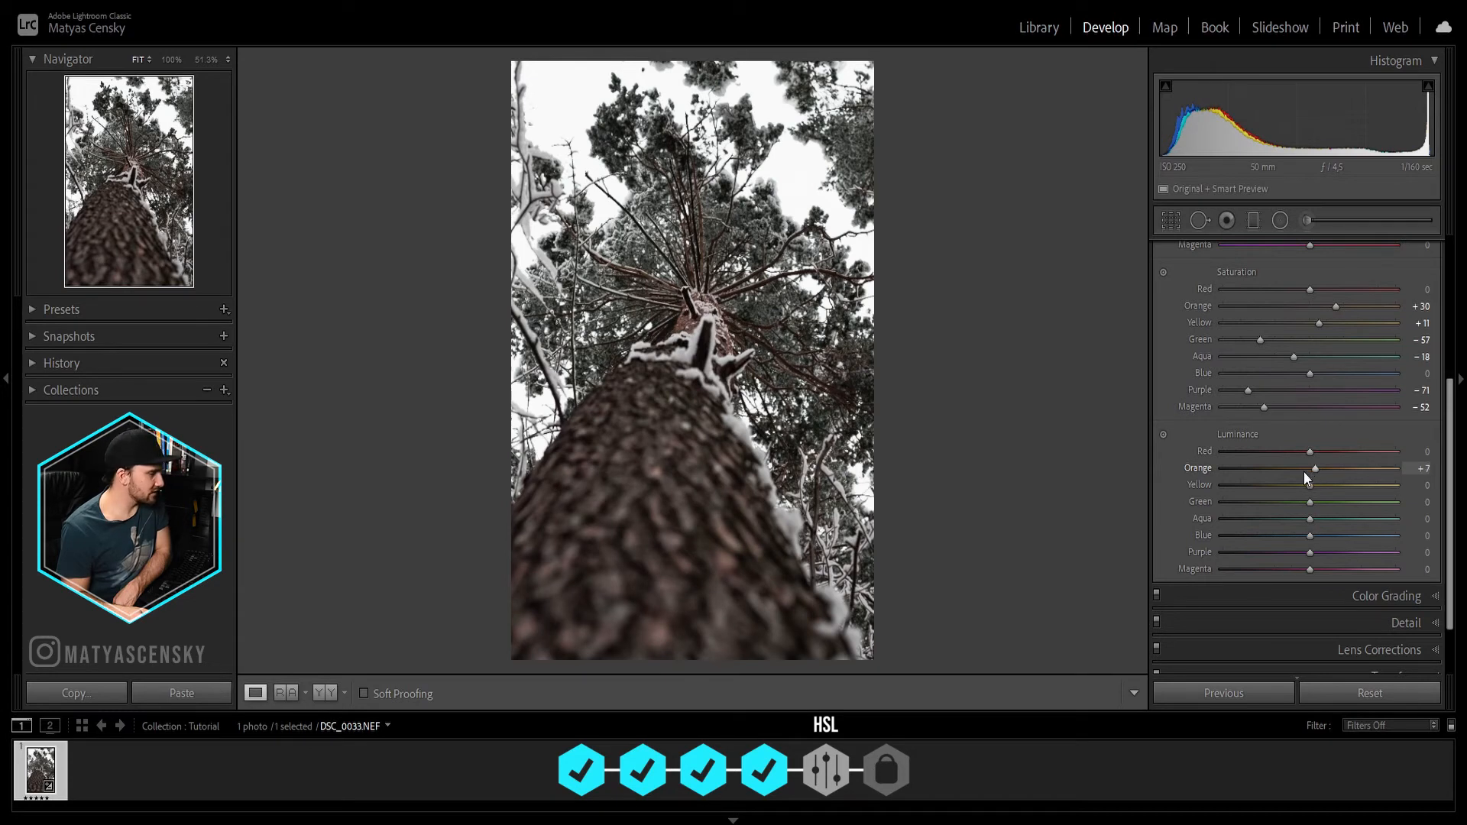
{"action": "left_click_drag", "start_coordinate": [1310, 485], "coordinate": [1333, 483]}
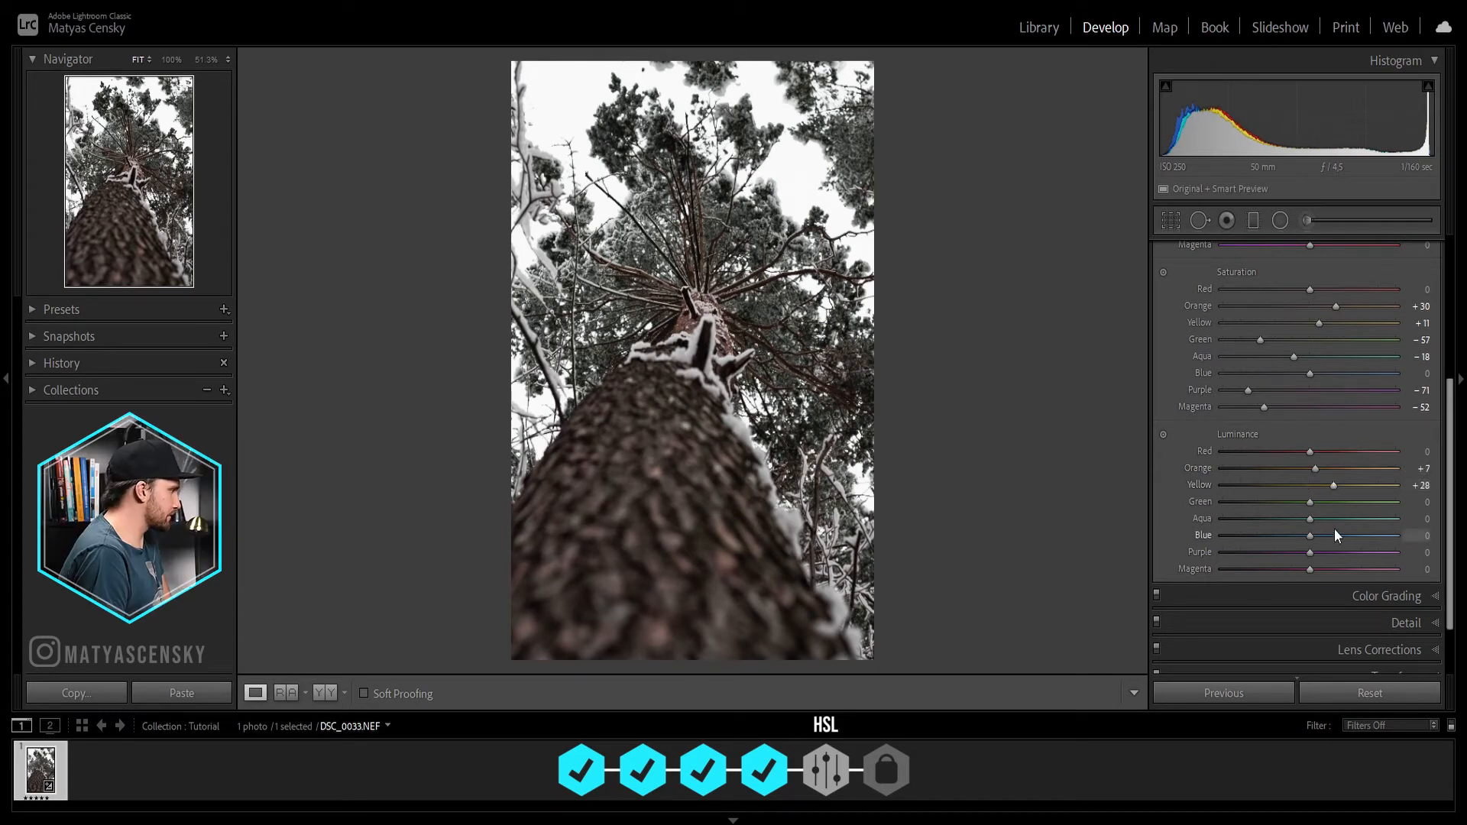
{"action": "left_click_drag", "start_coordinate": [1313, 503], "coordinate": [1346, 501]}
Step: Compare the photo with and without the HSL adjustments
{"action": "scroll", "coordinate": [1191, 522], "scroll_direction": "up", "scroll_amount": 4}
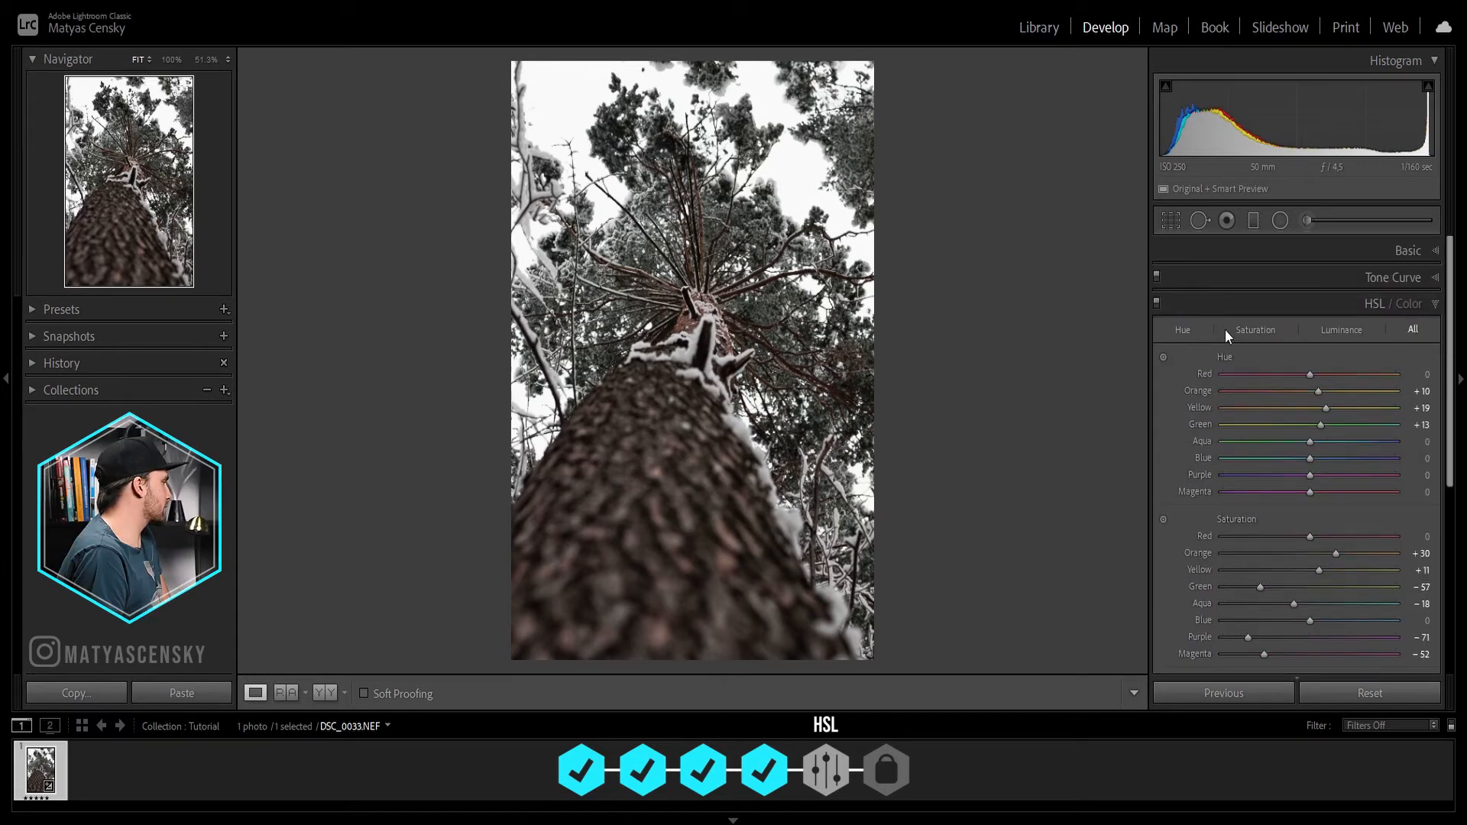
{"action": "left_click", "coordinate": [1158, 300]}
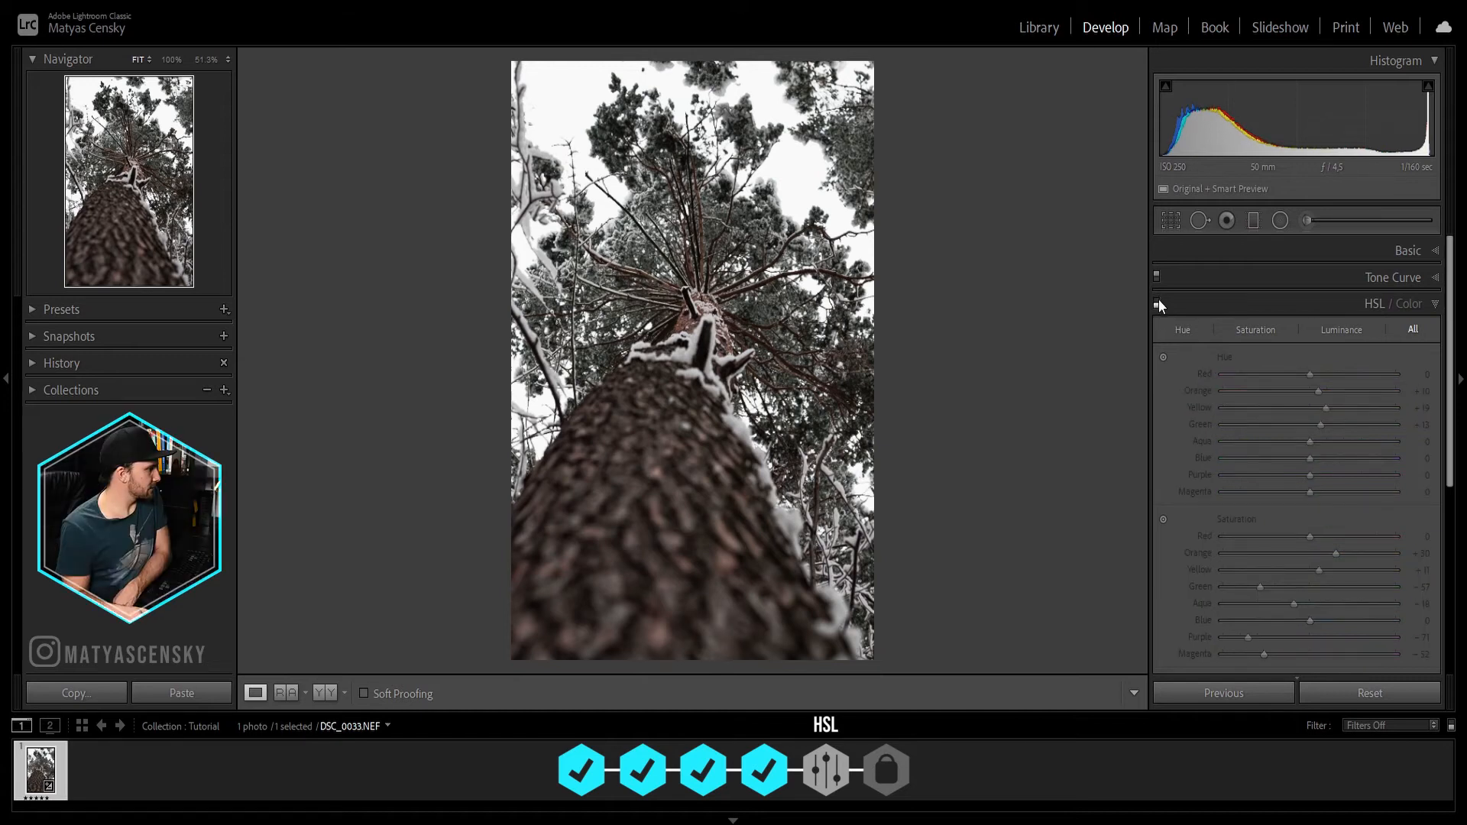
{"action": "left_click", "coordinate": [1158, 301]}
{"action": "left_click", "coordinate": [1158, 301]}
{"action": "left_click", "coordinate": [1158, 300]}
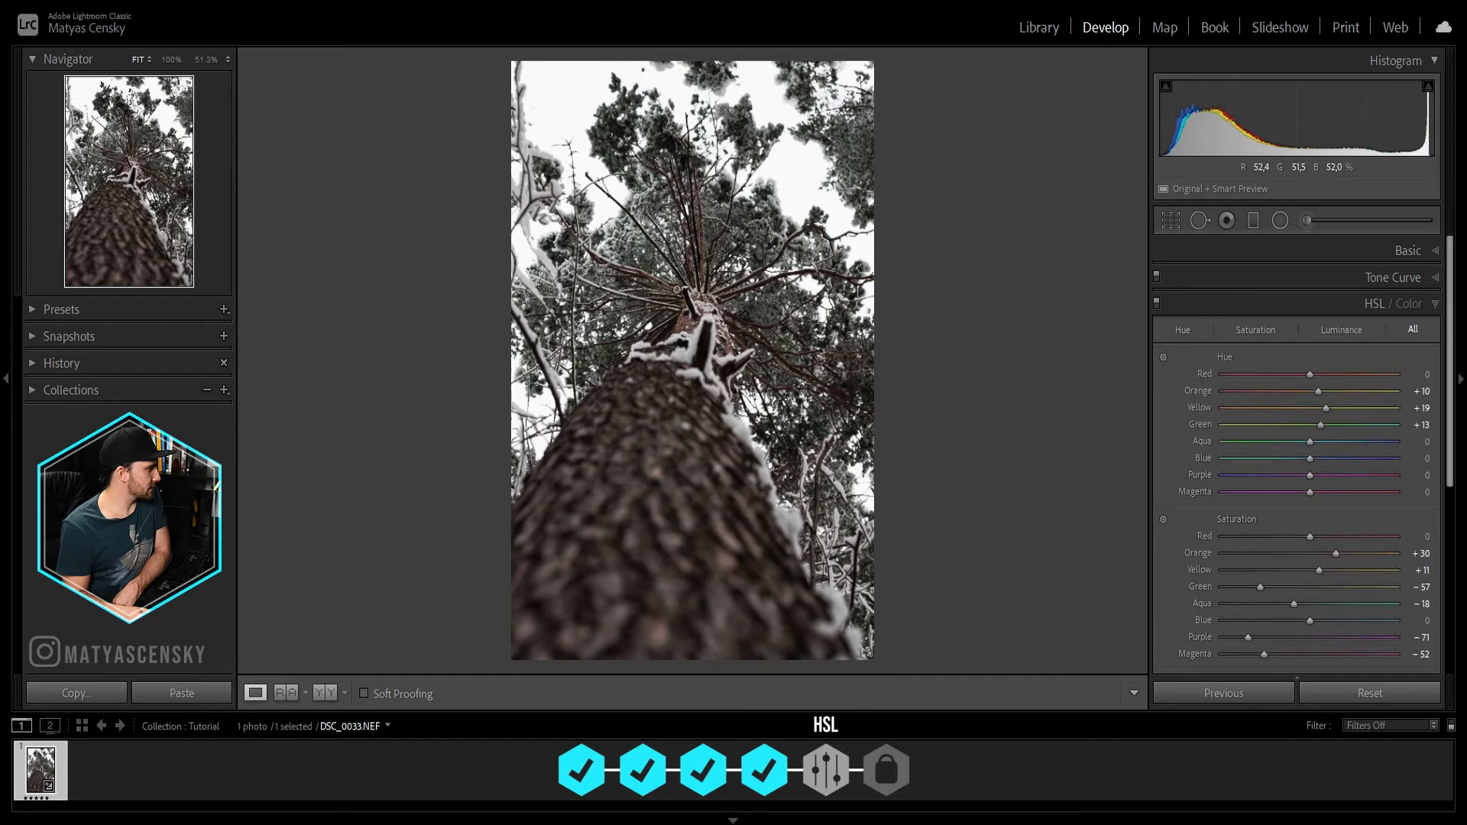
{"action": "left_click", "coordinate": [1156, 305]}
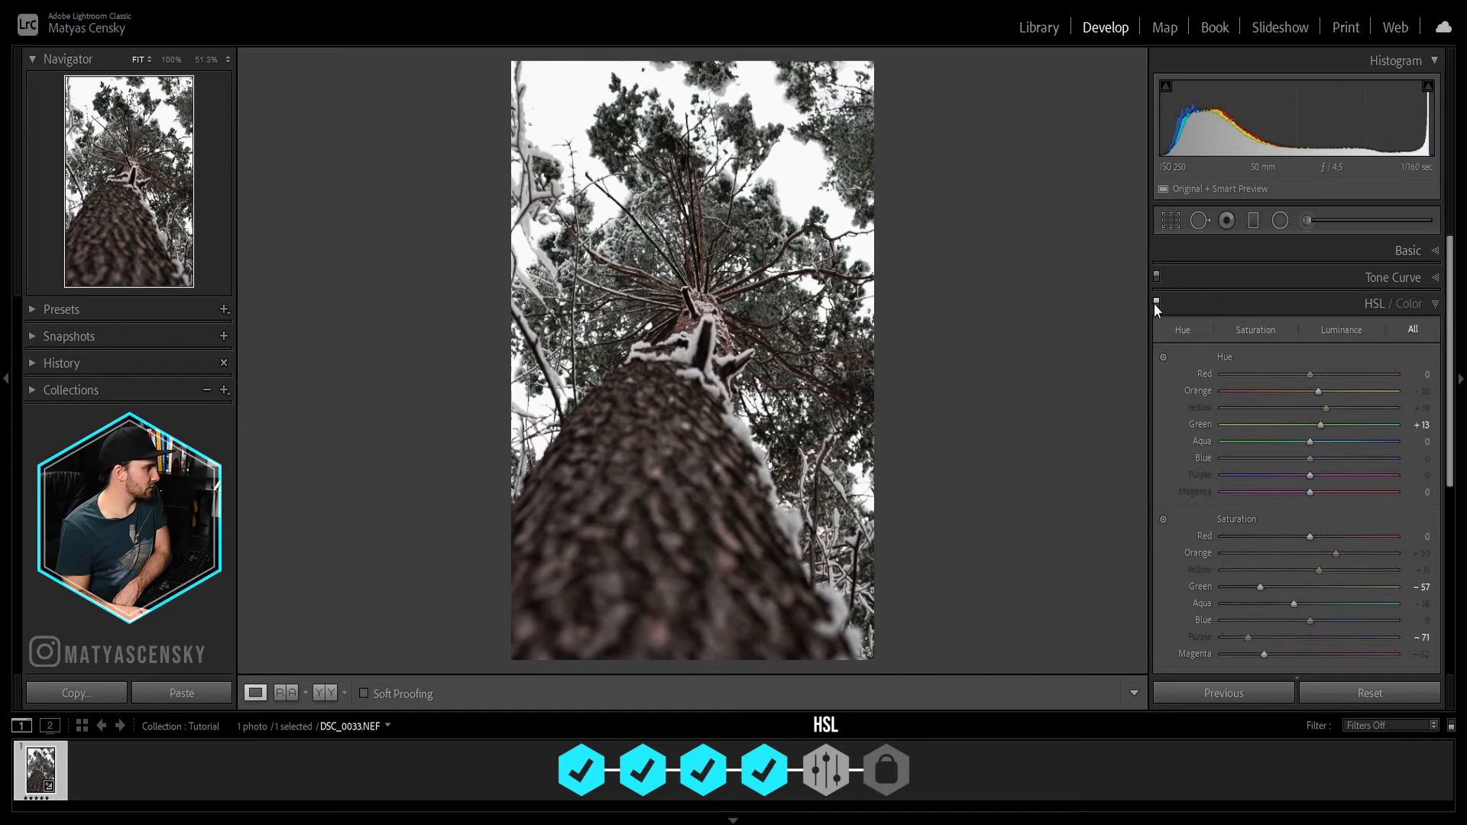
{"action": "left_click", "coordinate": [1156, 305]}
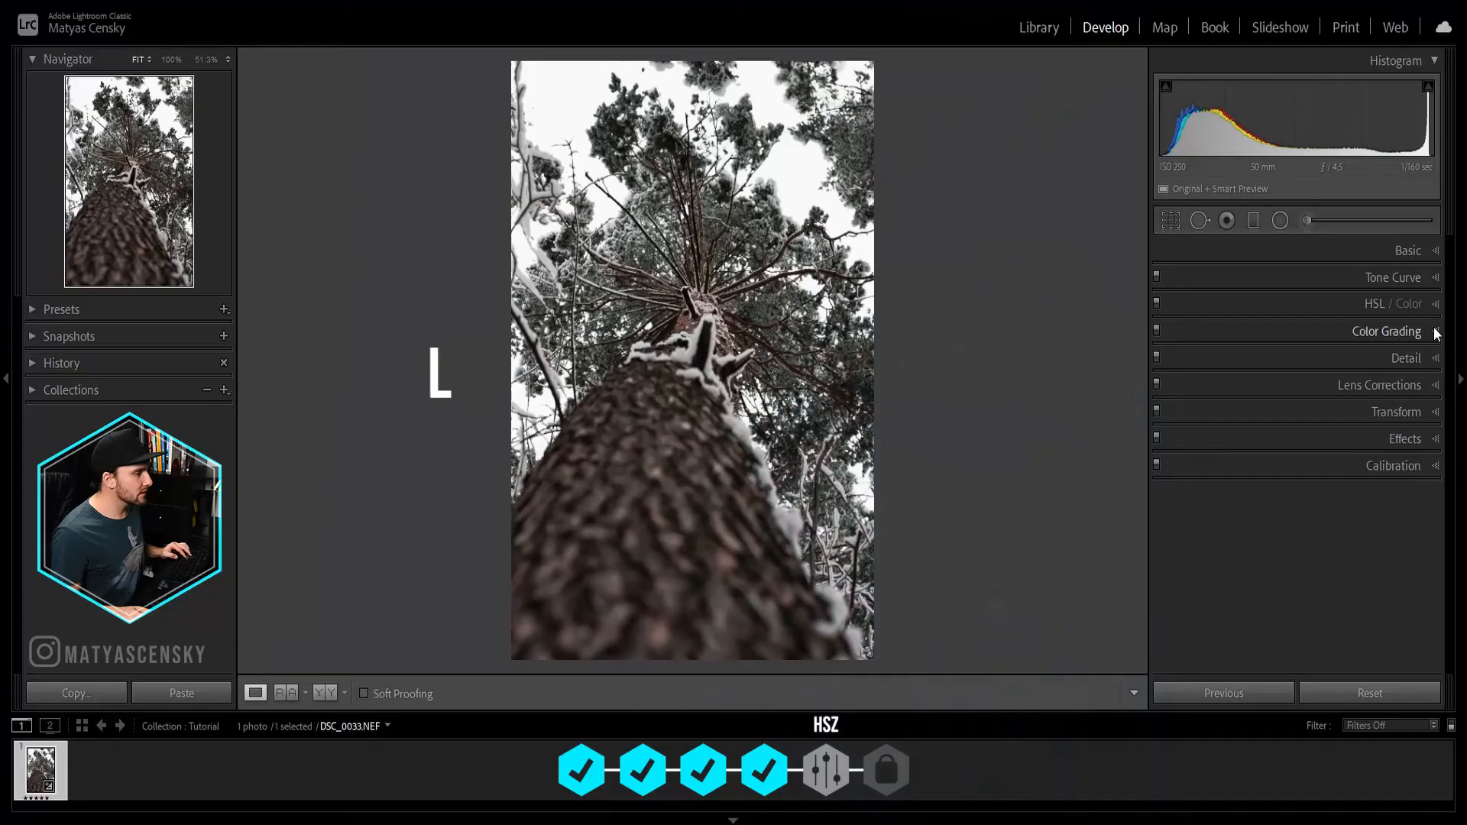
Step: Tint the shadows and midtones slightly blue with the color grading wheels
{"action": "left_click", "coordinate": [1436, 334]}
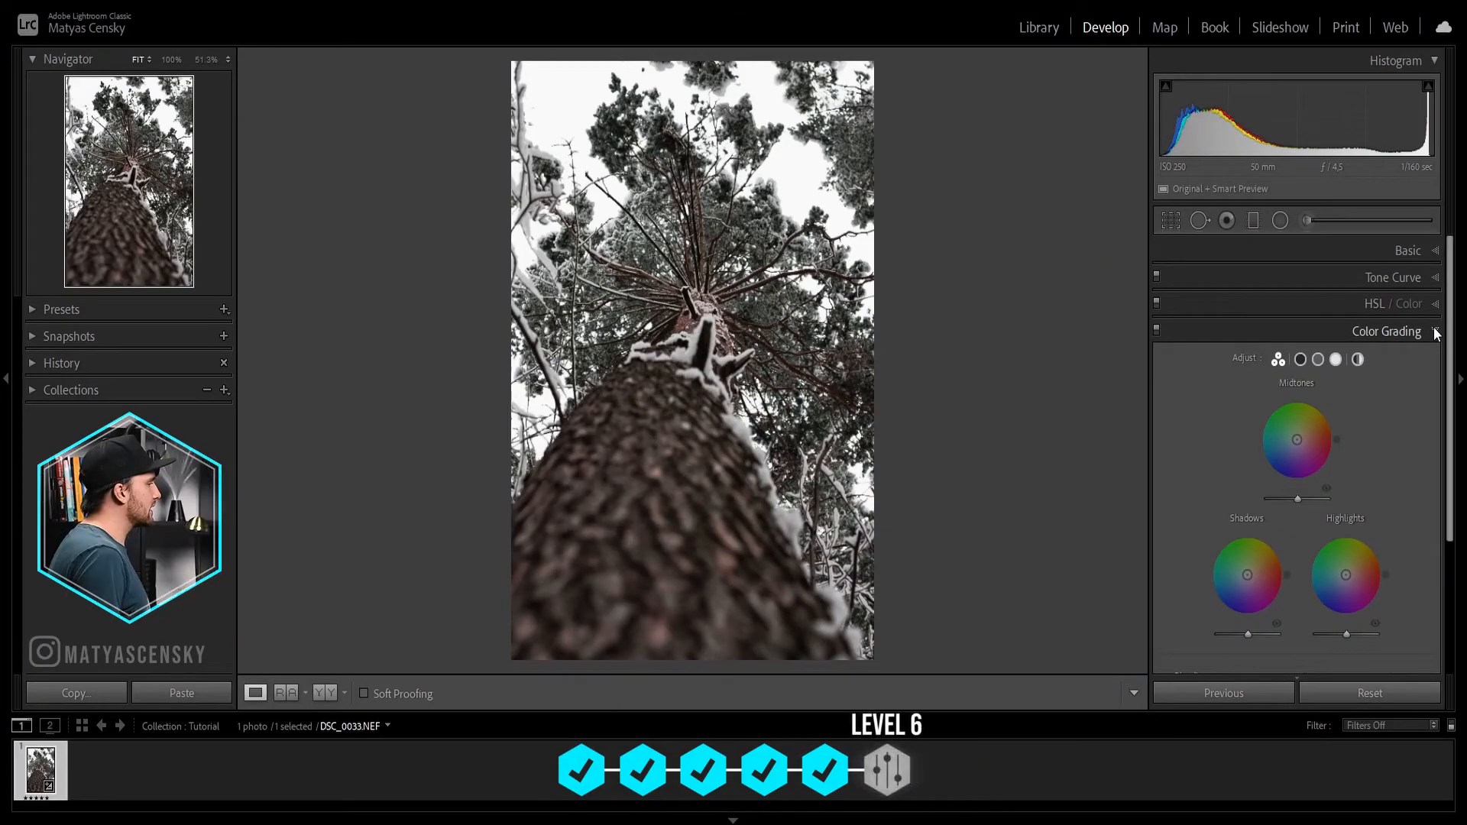
{"action": "scroll", "coordinate": [1405, 420], "scroll_direction": "down", "scroll_amount": 1}
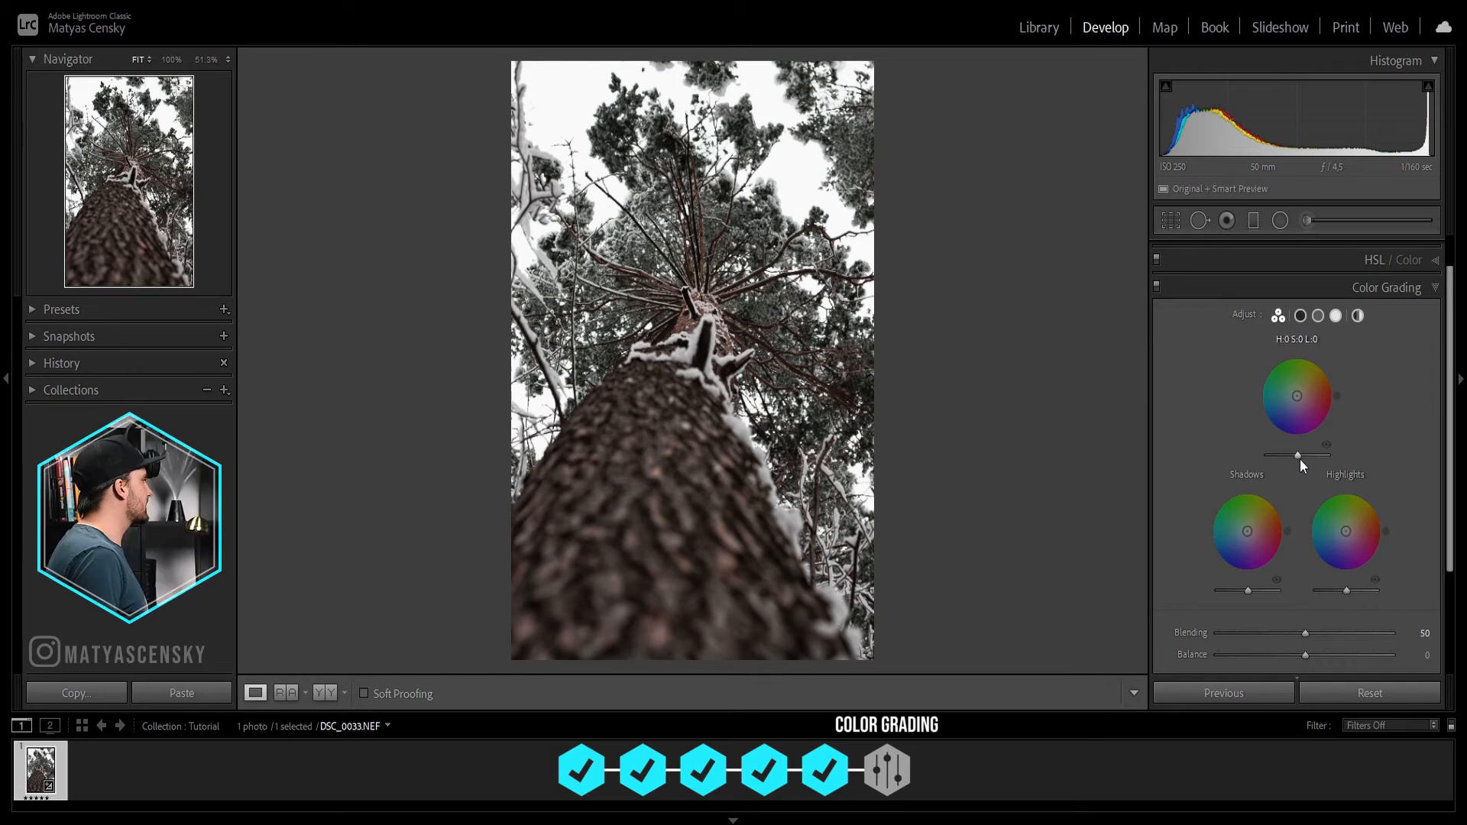
{"action": "left_click", "coordinate": [800, 169]}
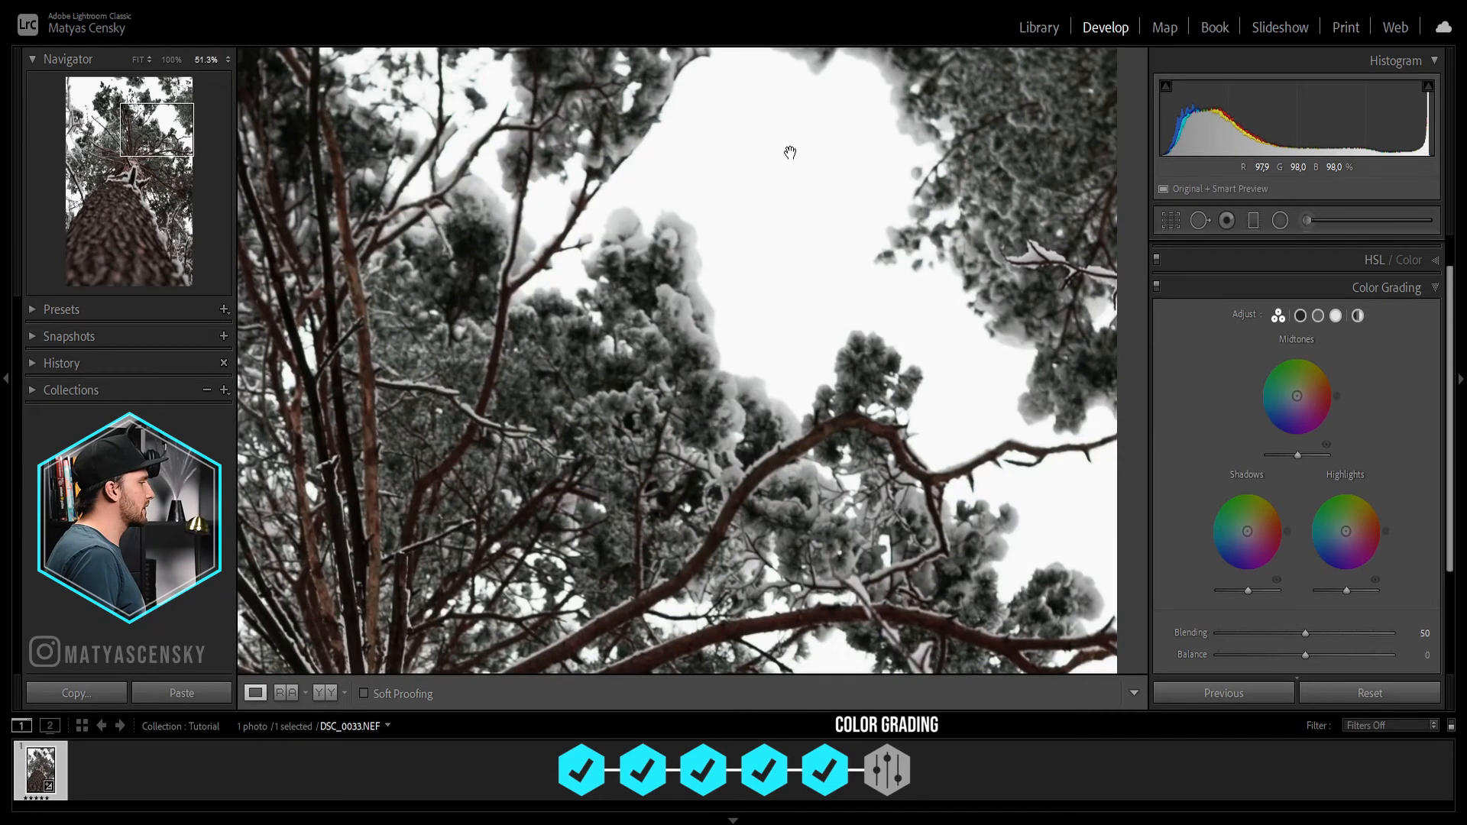
{"action": "left_click", "coordinate": [776, 186]}
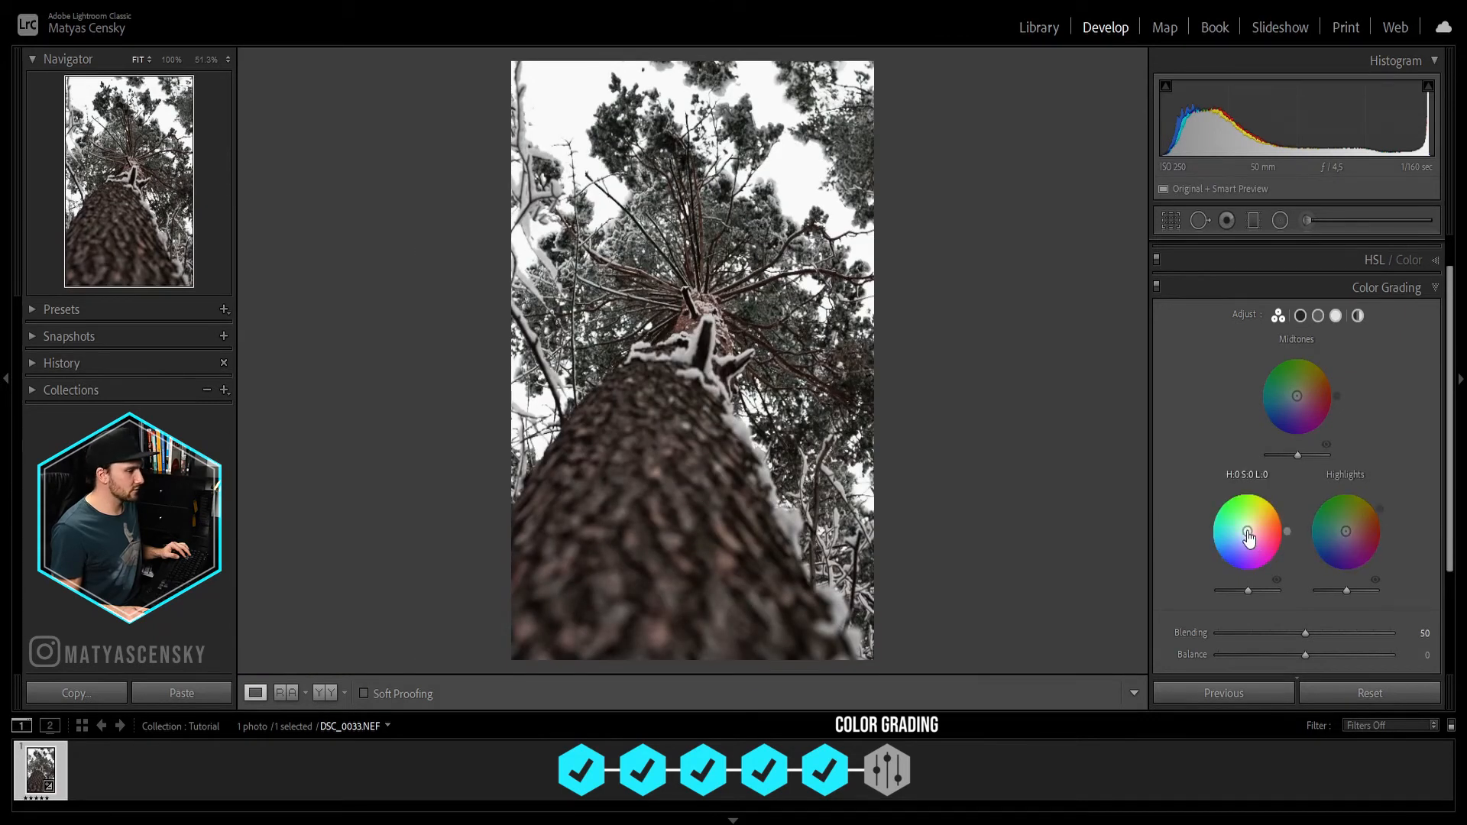
{"action": "left_click_drag", "start_coordinate": [1247, 531], "coordinate": [1221, 544]}
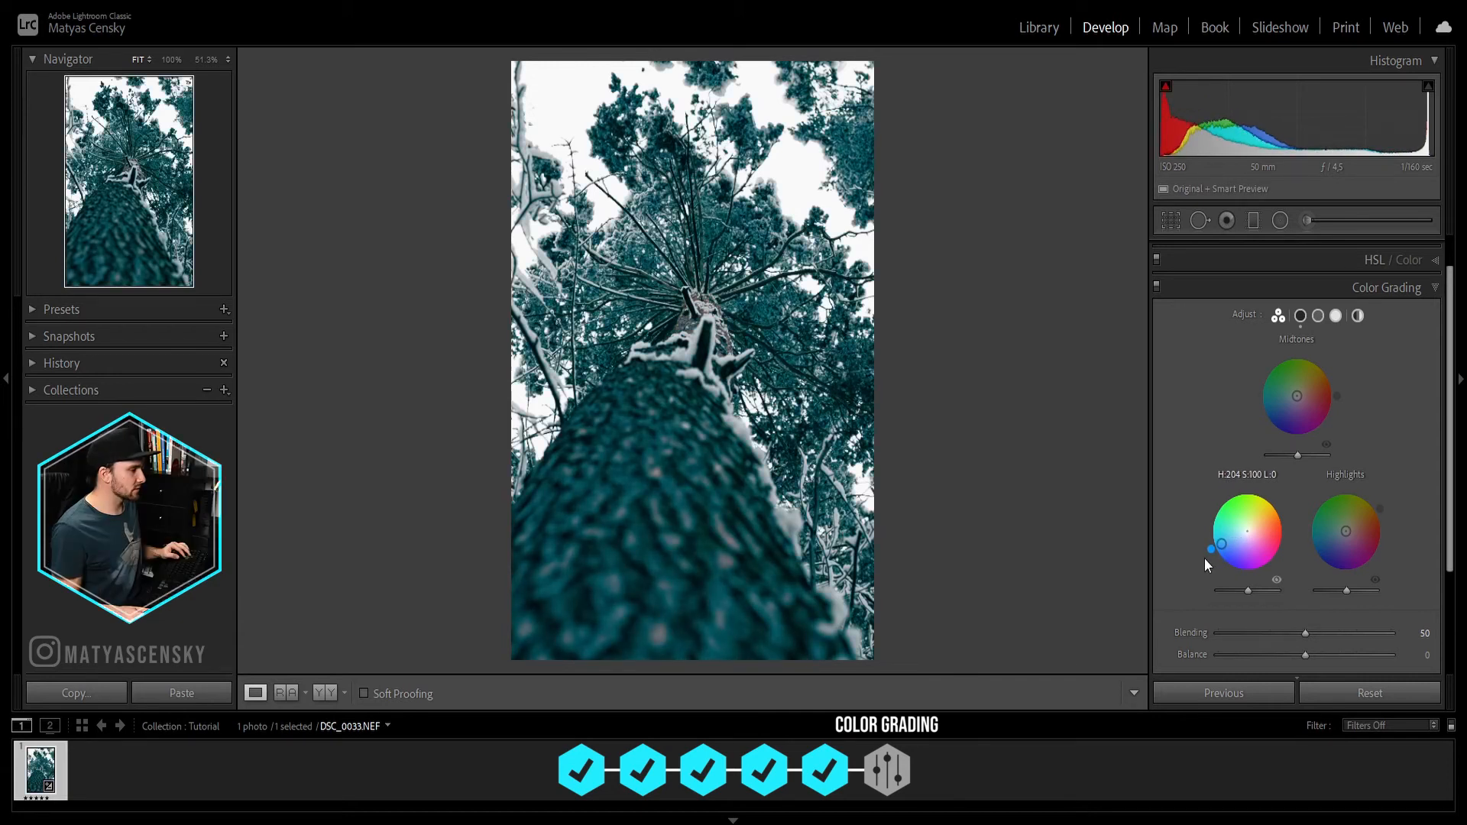
{"action": "left_click_drag", "start_coordinate": [1222, 543], "coordinate": [1243, 537]}
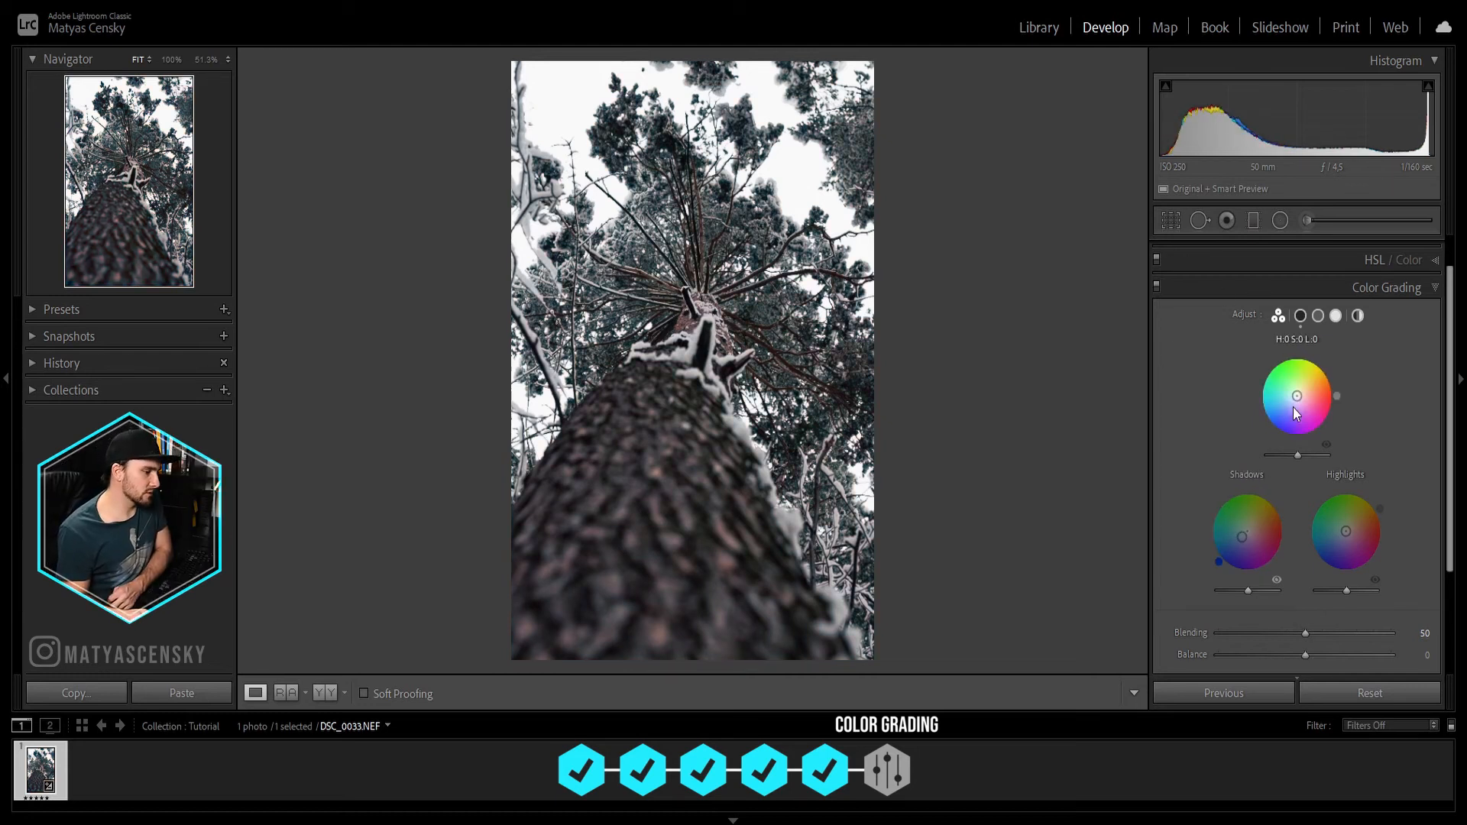
{"action": "mouse_move", "coordinate": [1297, 396]}
{"action": "left_mouse_down"}
{"action": "mouse_move", "coordinate": [1259, 419]}
{"action": "mouse_move", "coordinate": [1291, 401]}
{"action": "left_mouse_up"}
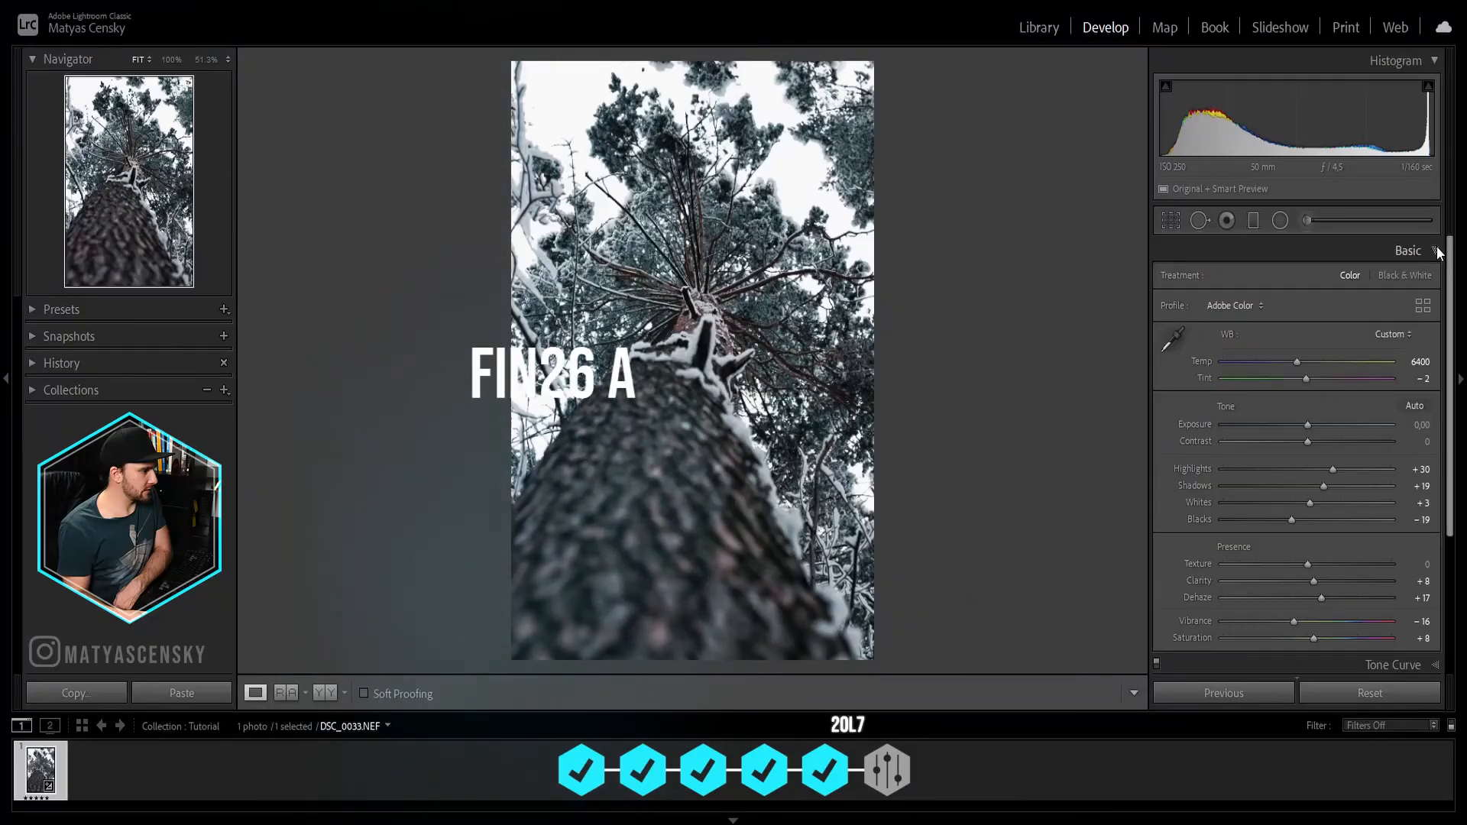
Step: Set the photo's contrast to +48 and compare the edited photo with its unedited version
{"action": "left_click_drag", "start_coordinate": [1307, 442], "coordinate": [1349, 442]}
{"action": "key", "text": "backslash"}
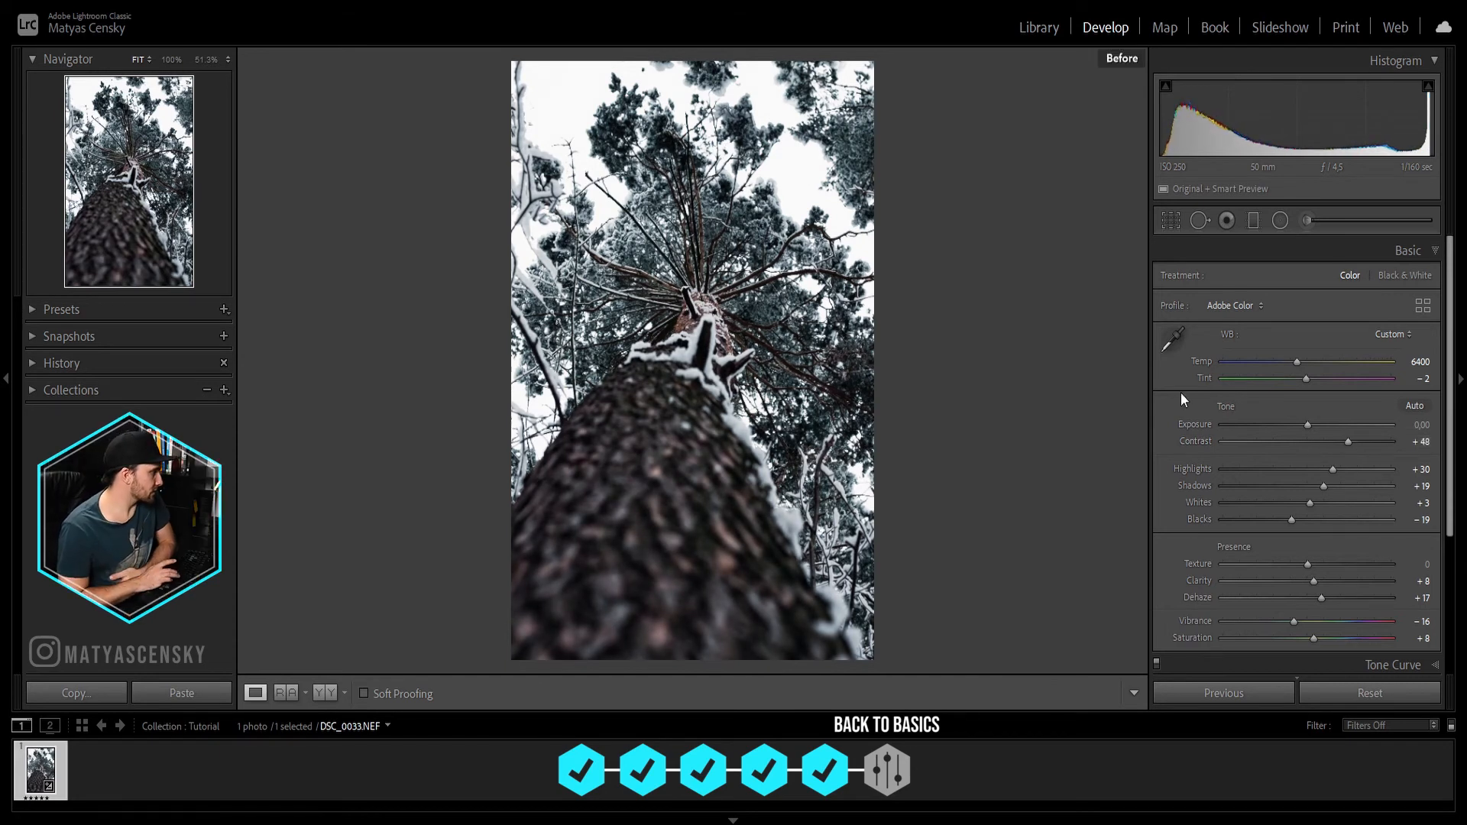
{"action": "key", "text": "backslash"}
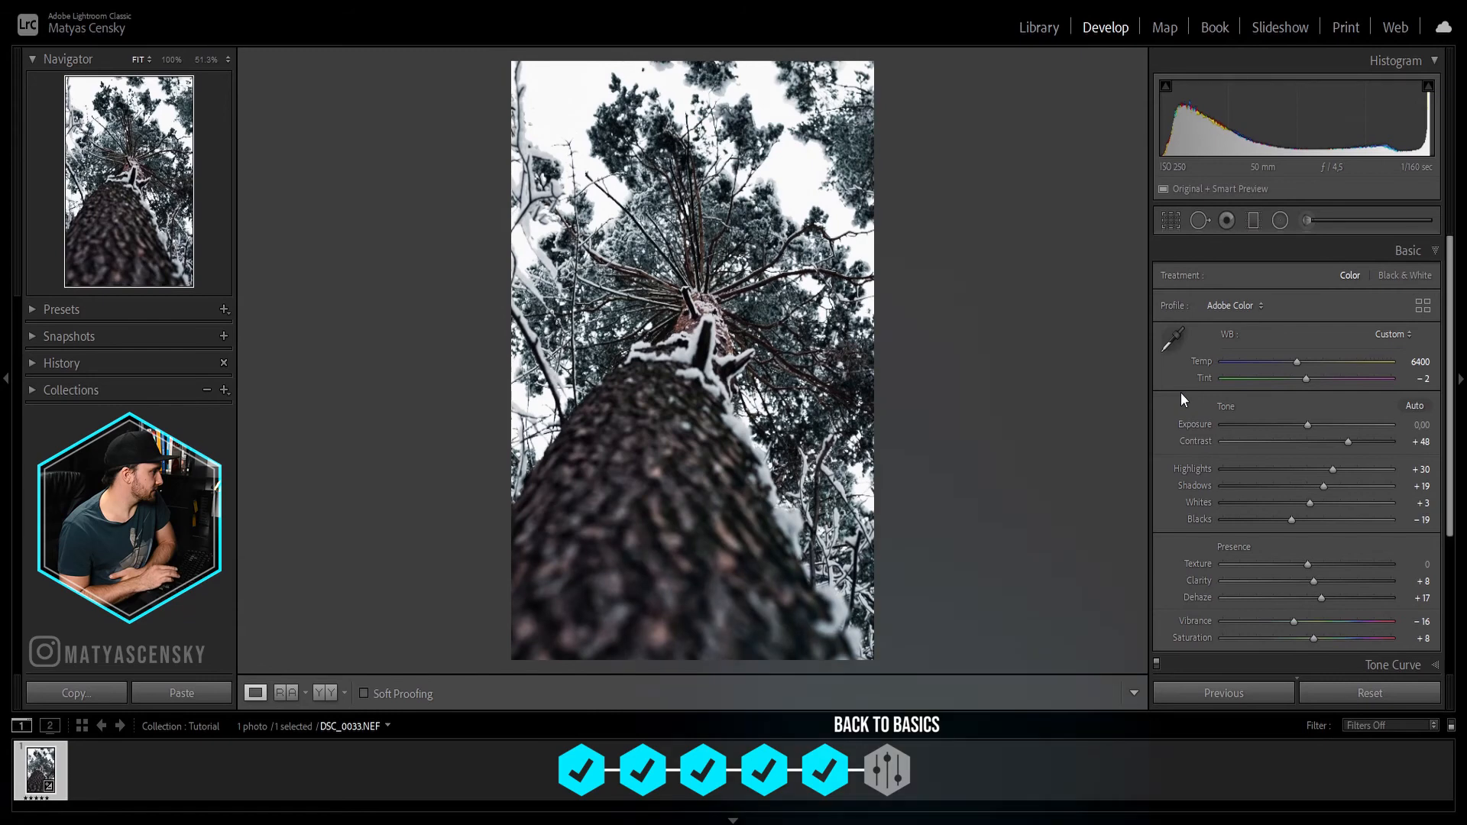
{"action": "key", "text": "backslash"}
{"action": "key", "text": "backslash"}
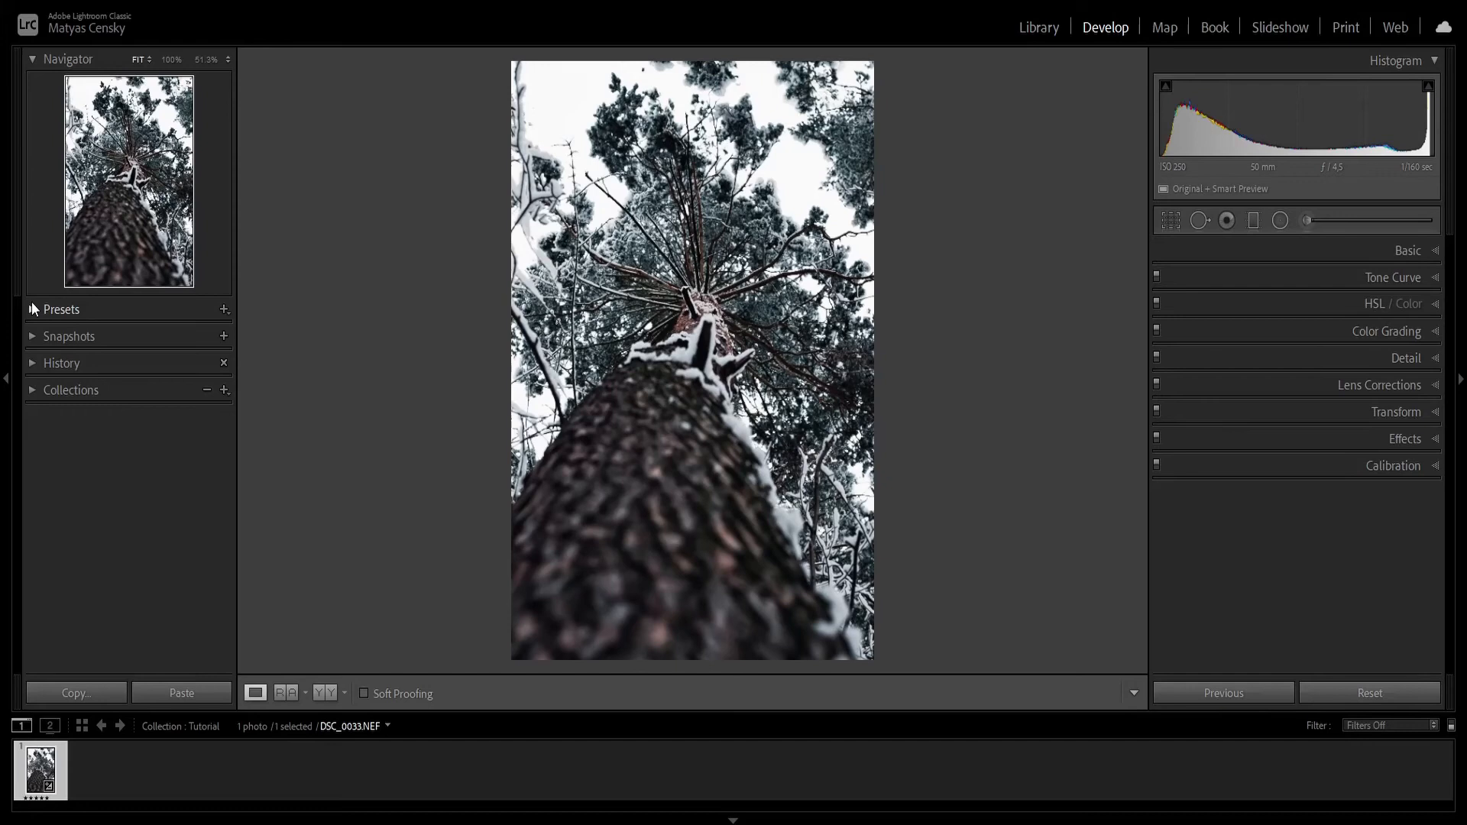
Step: Save the current adjustments as a new develop preset named "Winter Mojito Tutorial" in the MY PRESETS group
{"action": "left_click", "coordinate": [34, 307]}
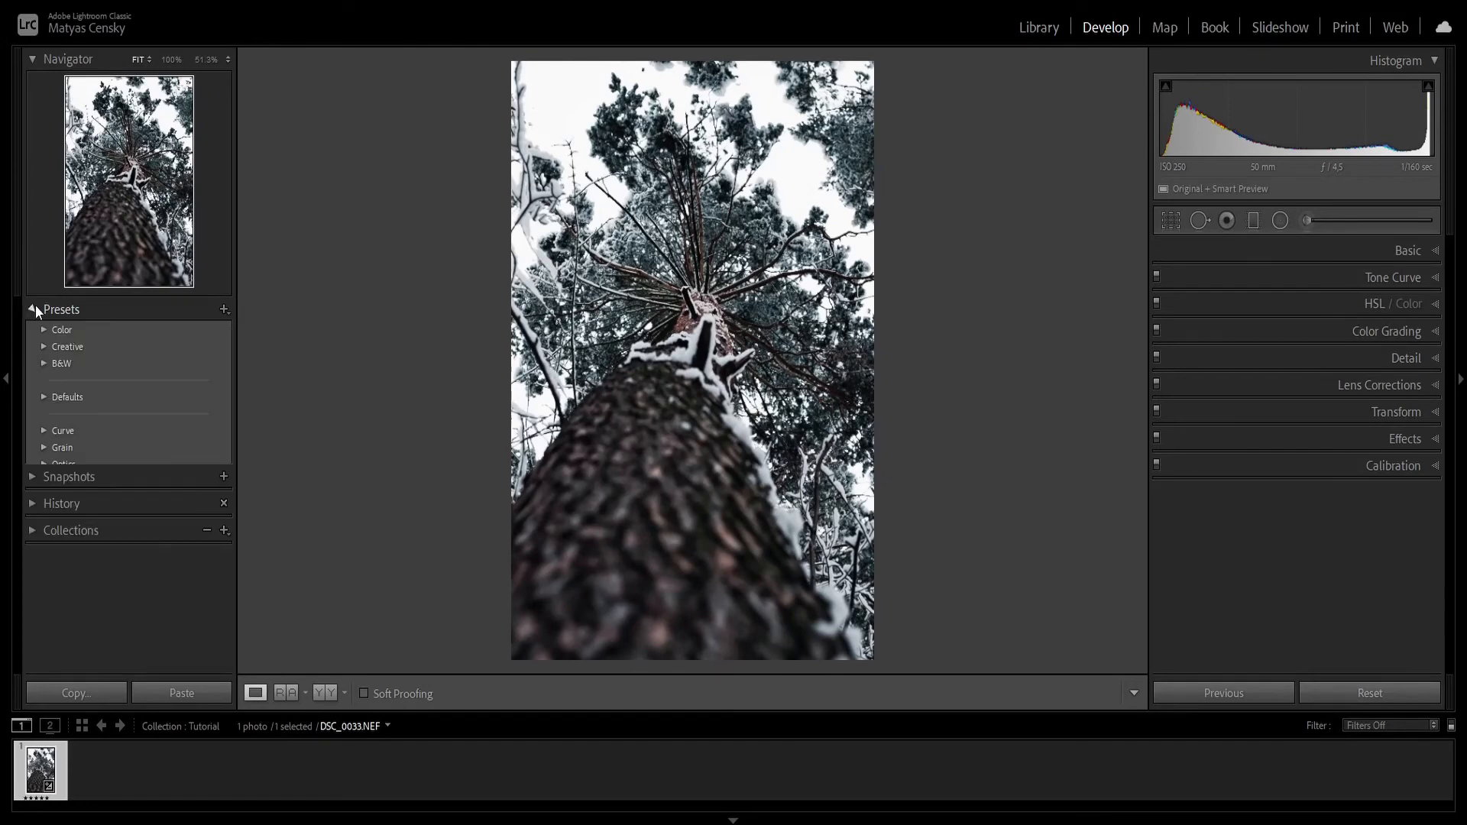
{"action": "left_click", "coordinate": [225, 309]}
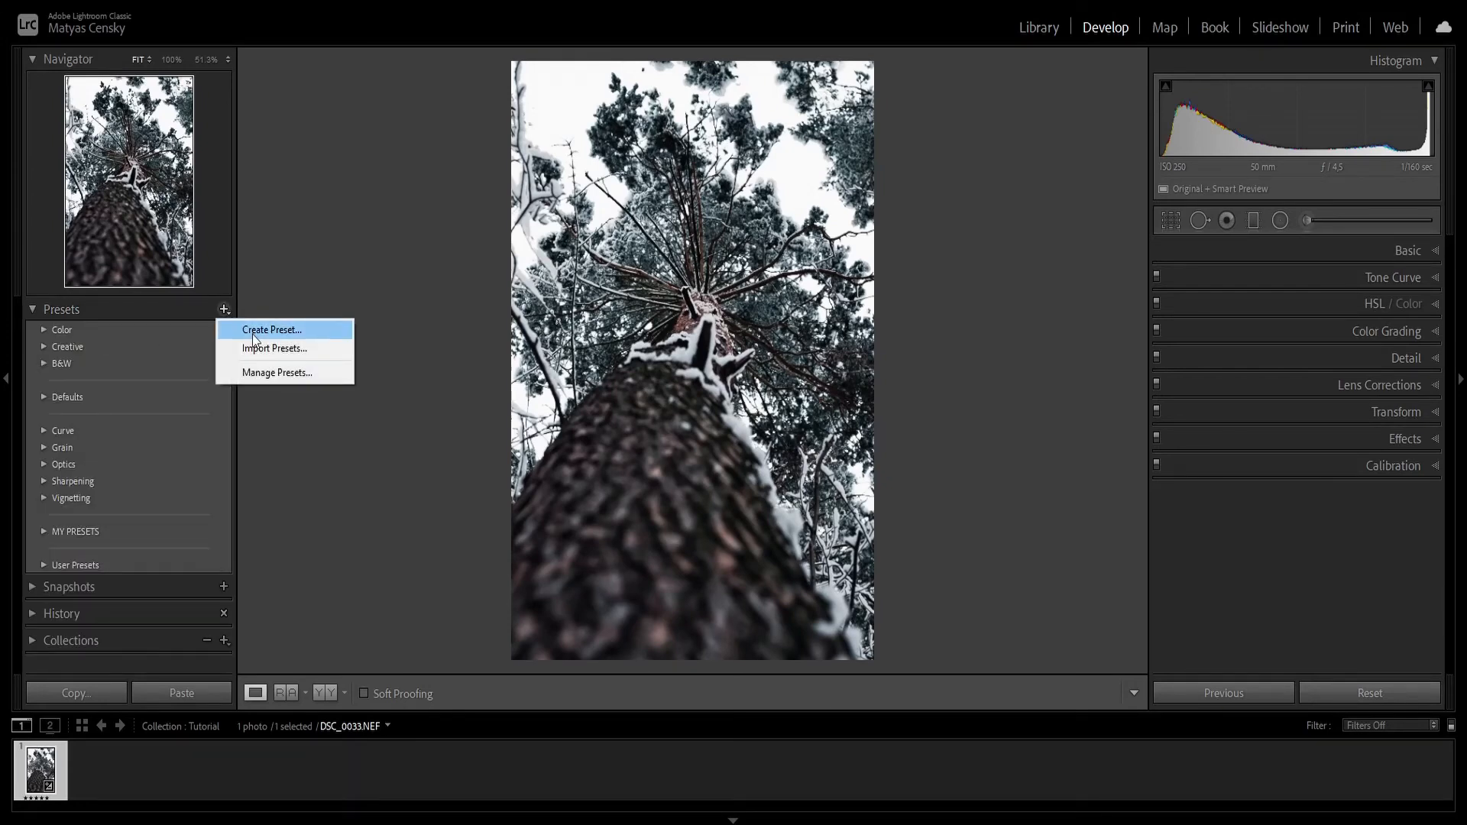
{"action": "left_click", "coordinate": [252, 333]}
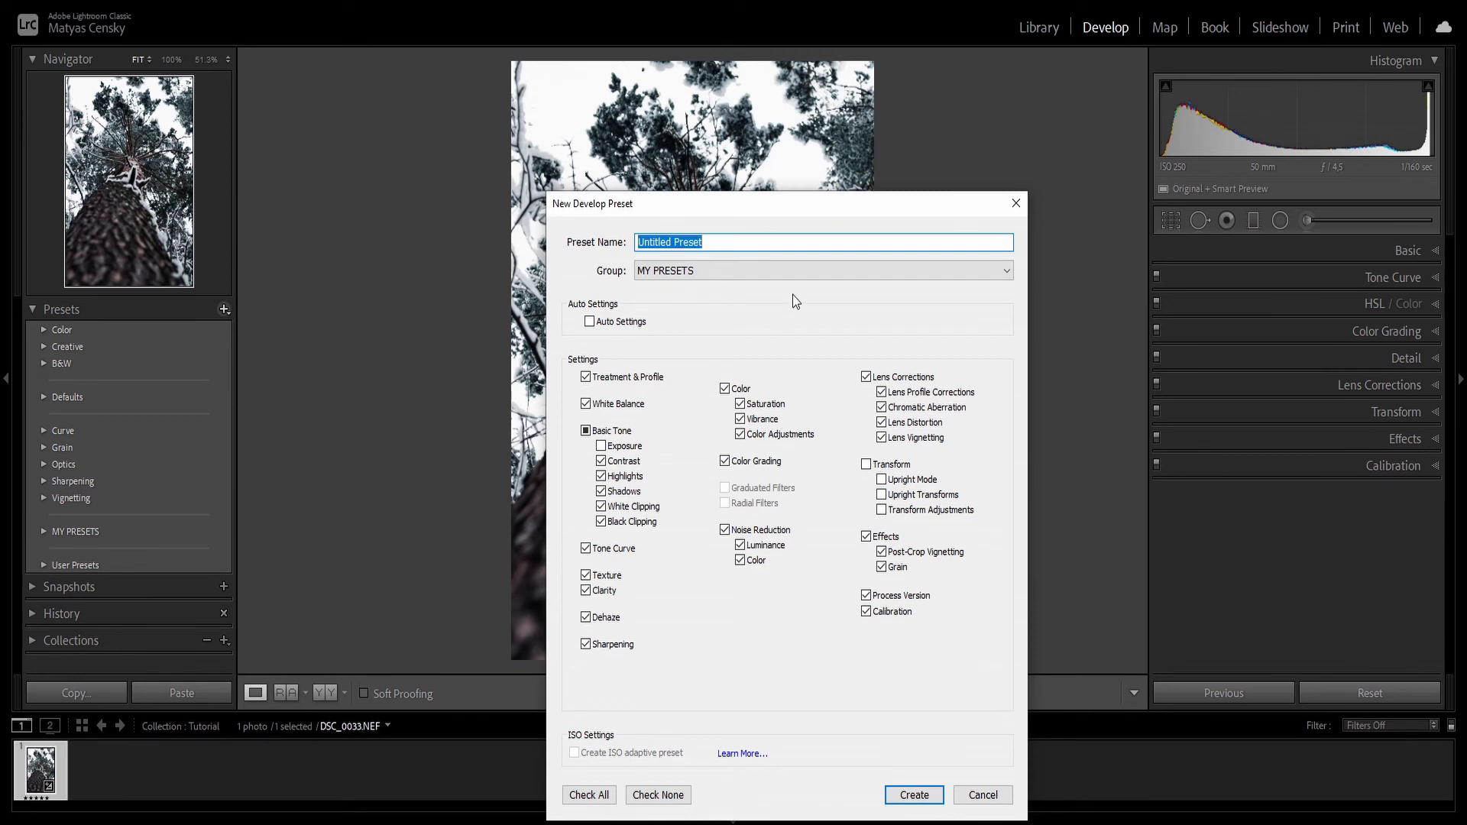
{"action": "left_click", "coordinate": [962, 273]}
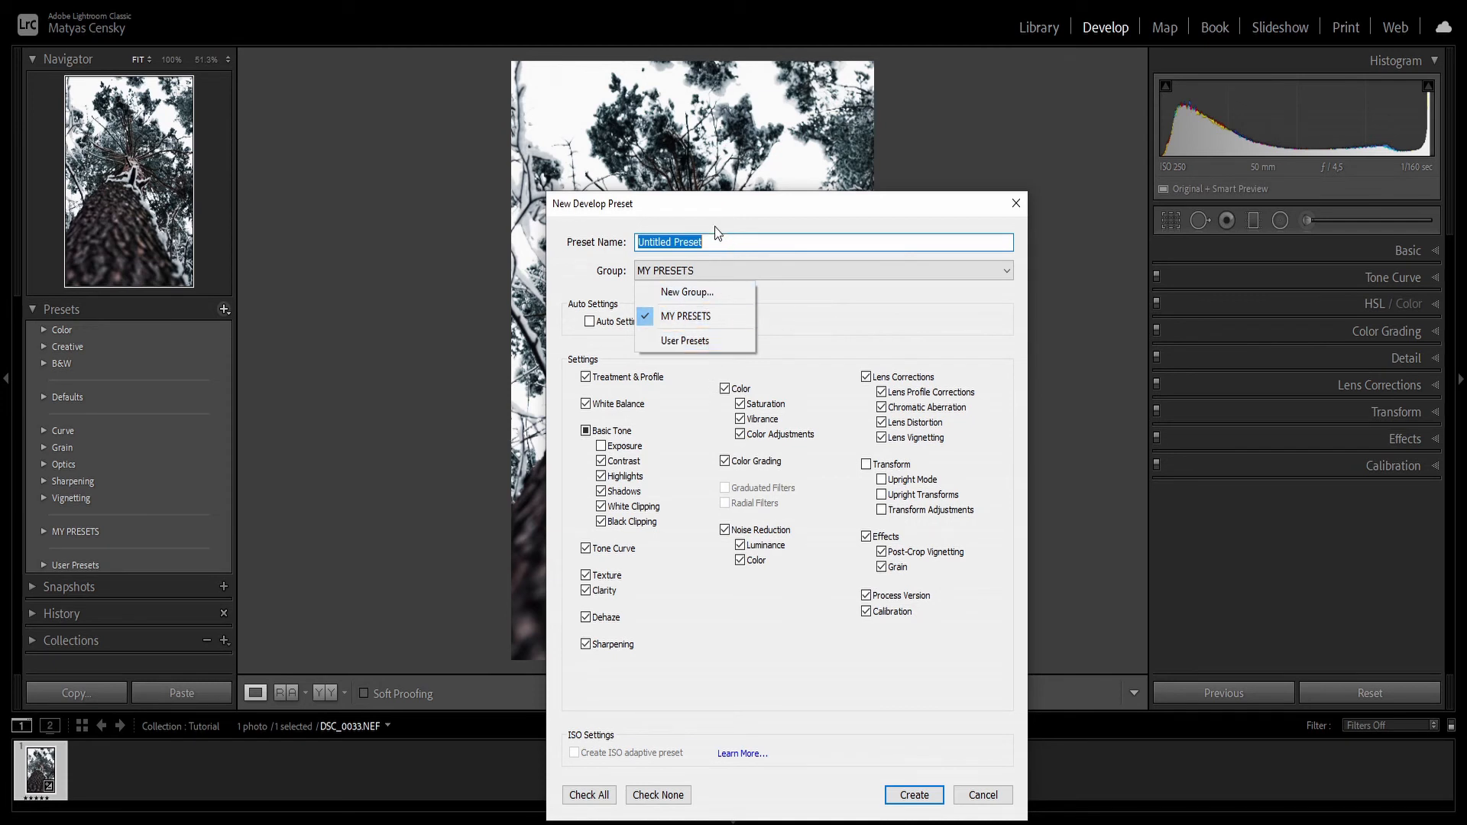
{"action": "left_click", "coordinate": [727, 249]}
{"action": "left_click_drag", "start_coordinate": [727, 249], "coordinate": [634, 229]}
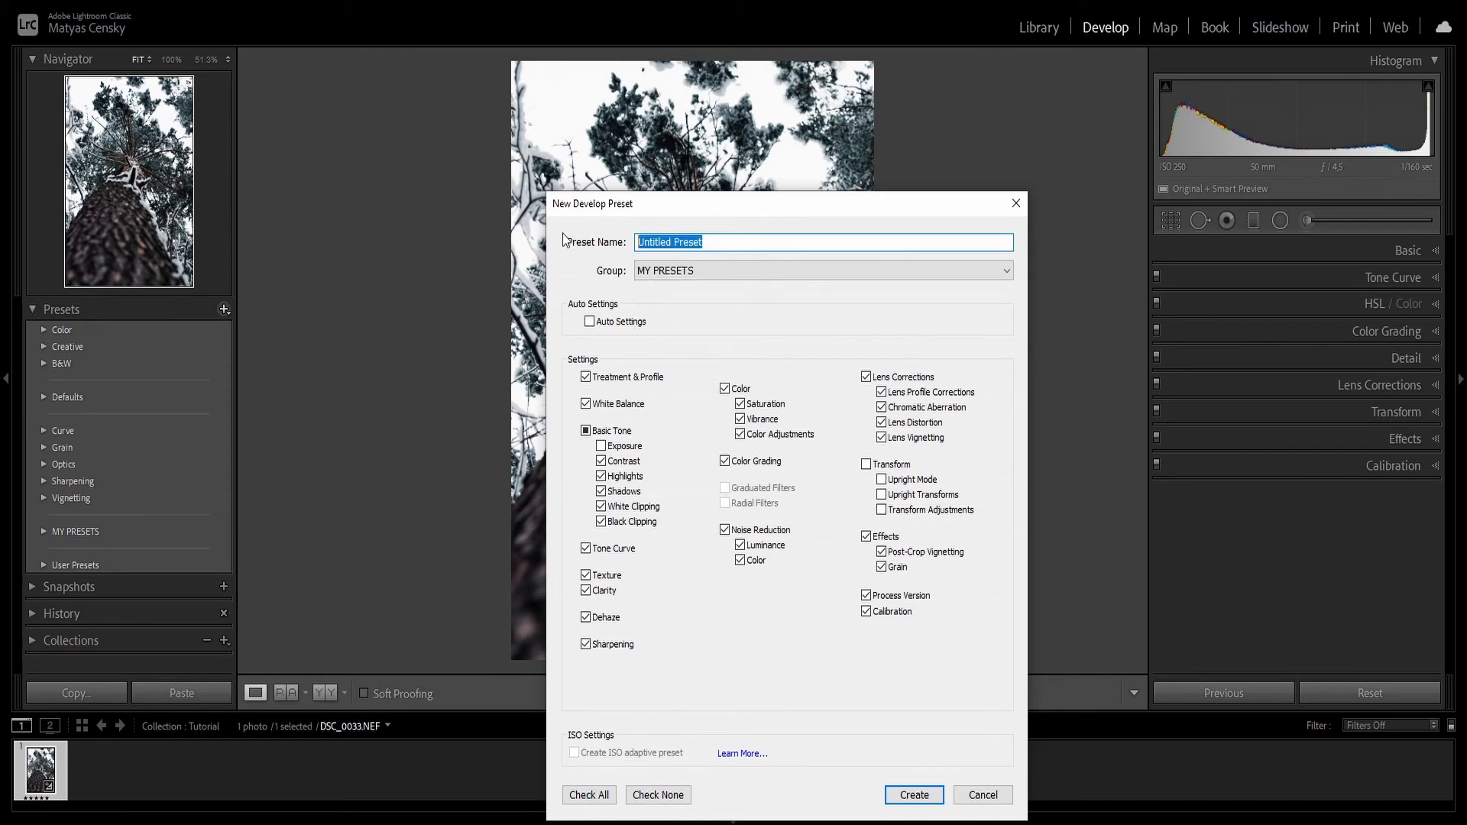
{"action": "type", "text": "Mojito Tutorial"}
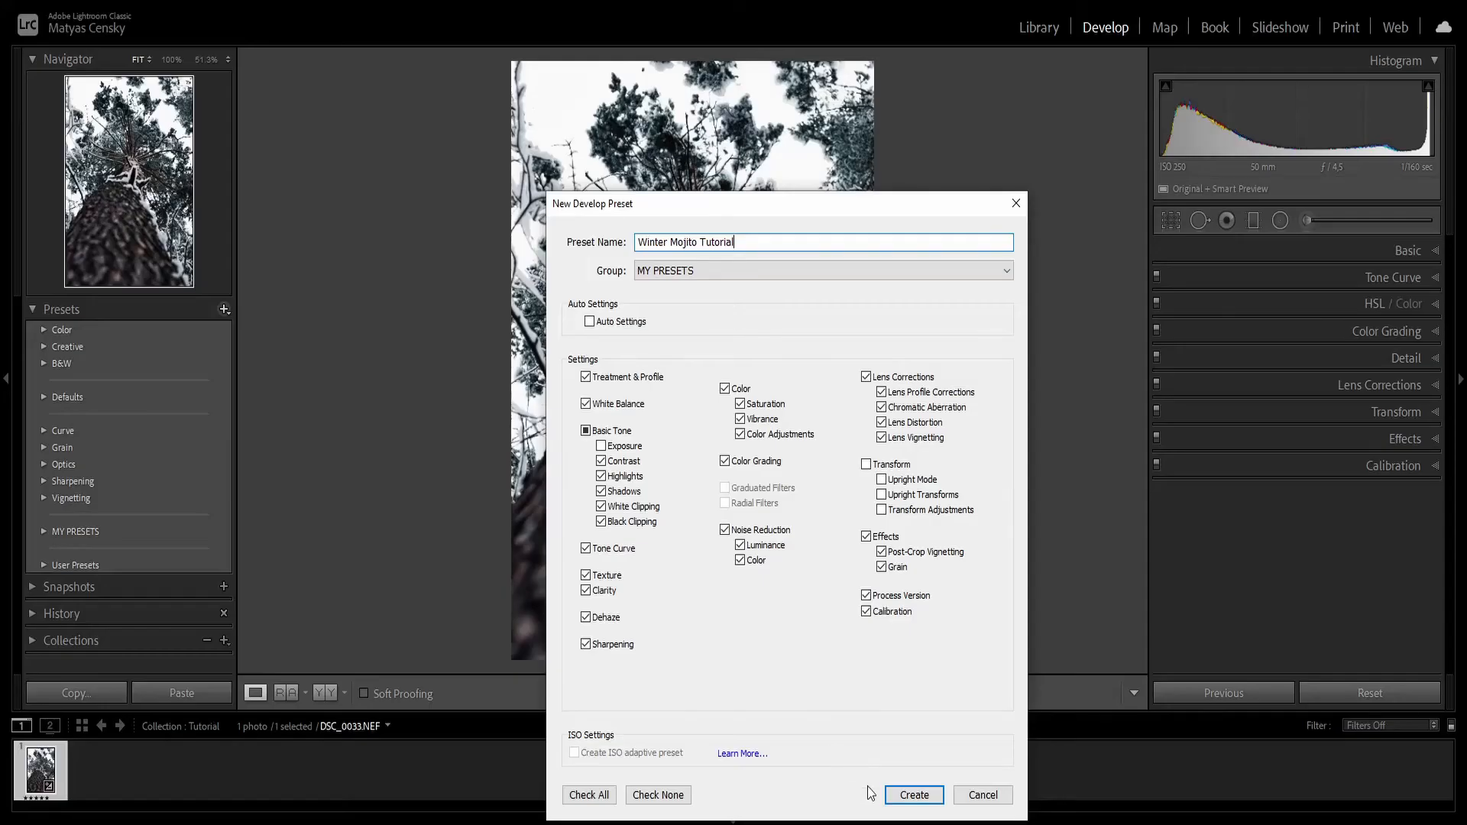
{"action": "left_click", "coordinate": [903, 798]}
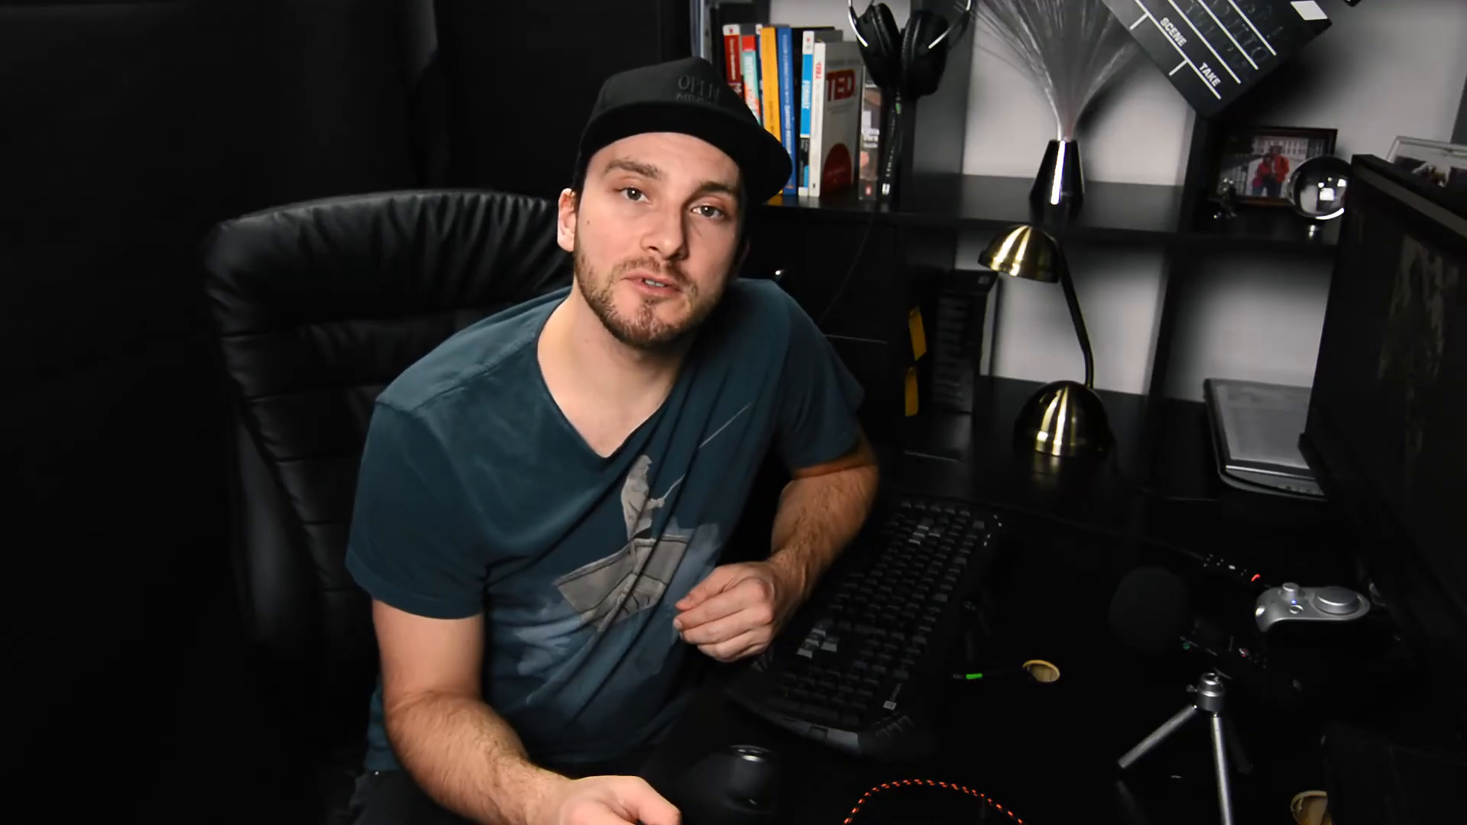